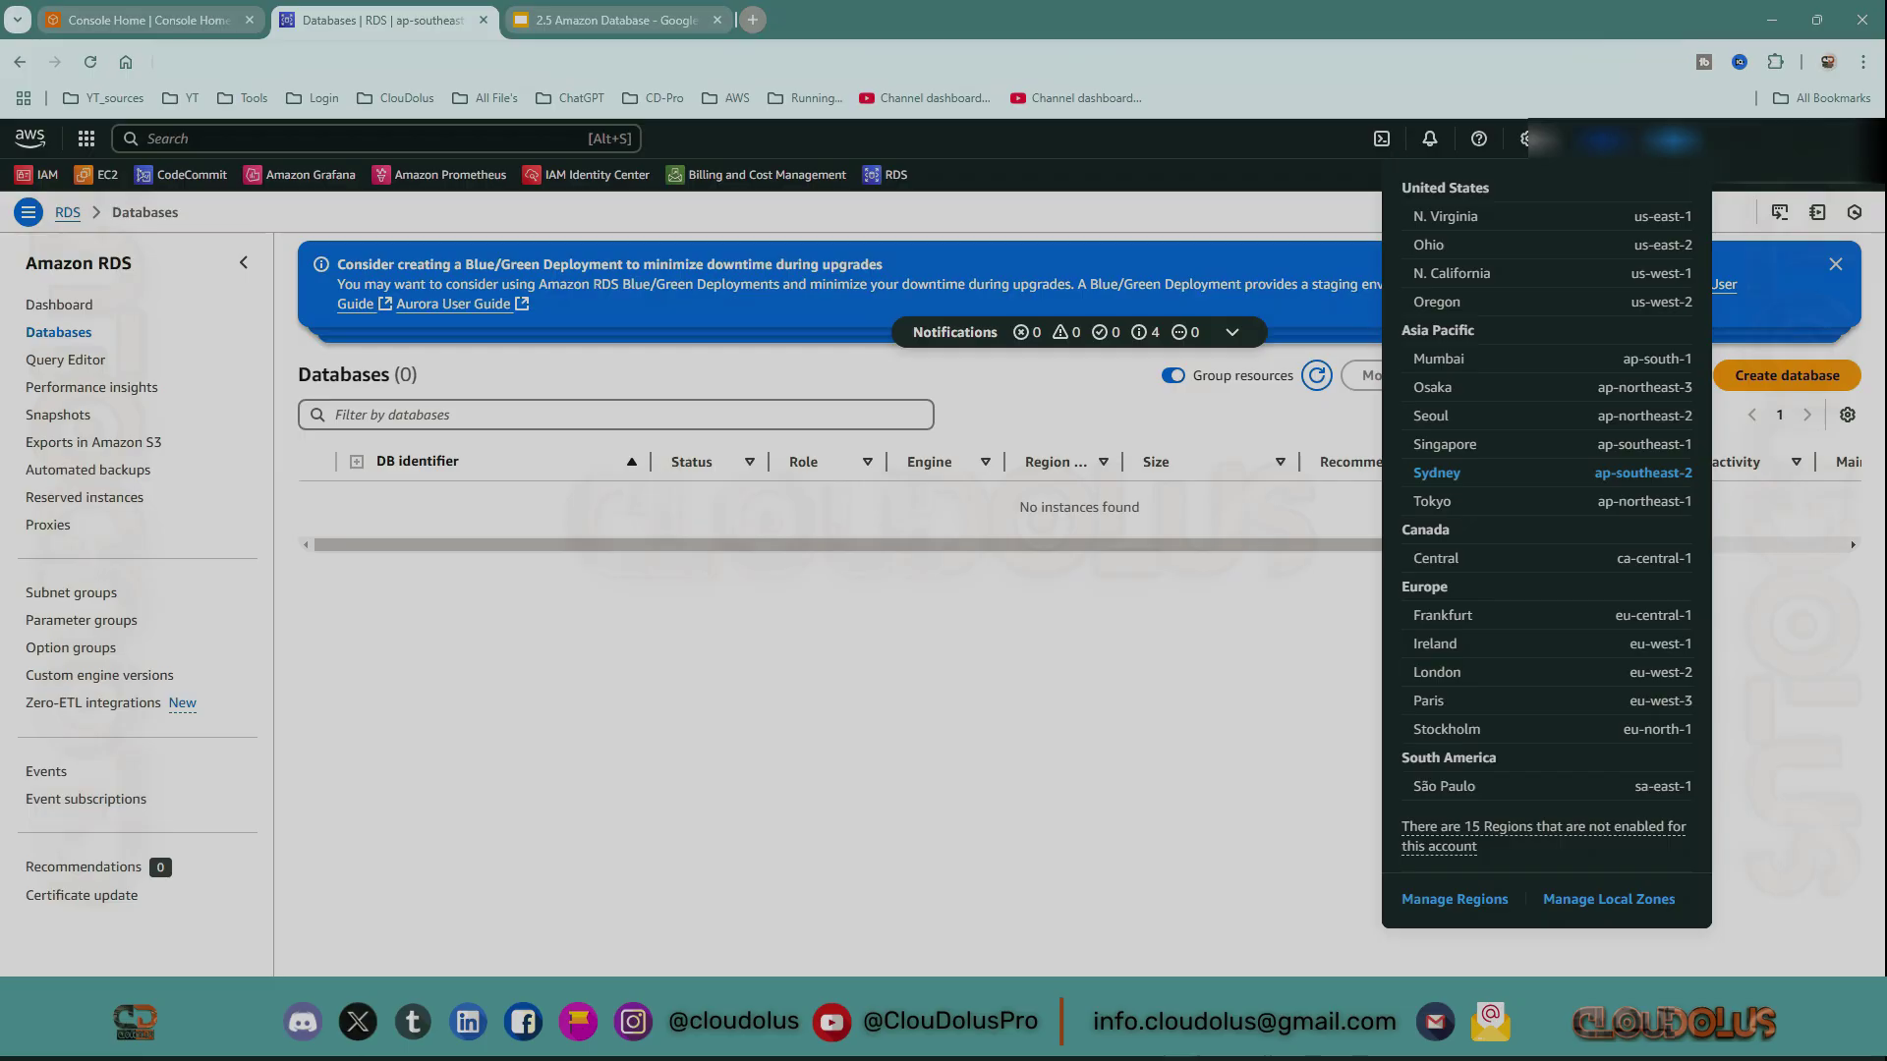
# Switch to the N. Virginia (us-east-1) region and select my-database-12 in the Databases list.
pyautogui.click(1566, 218)
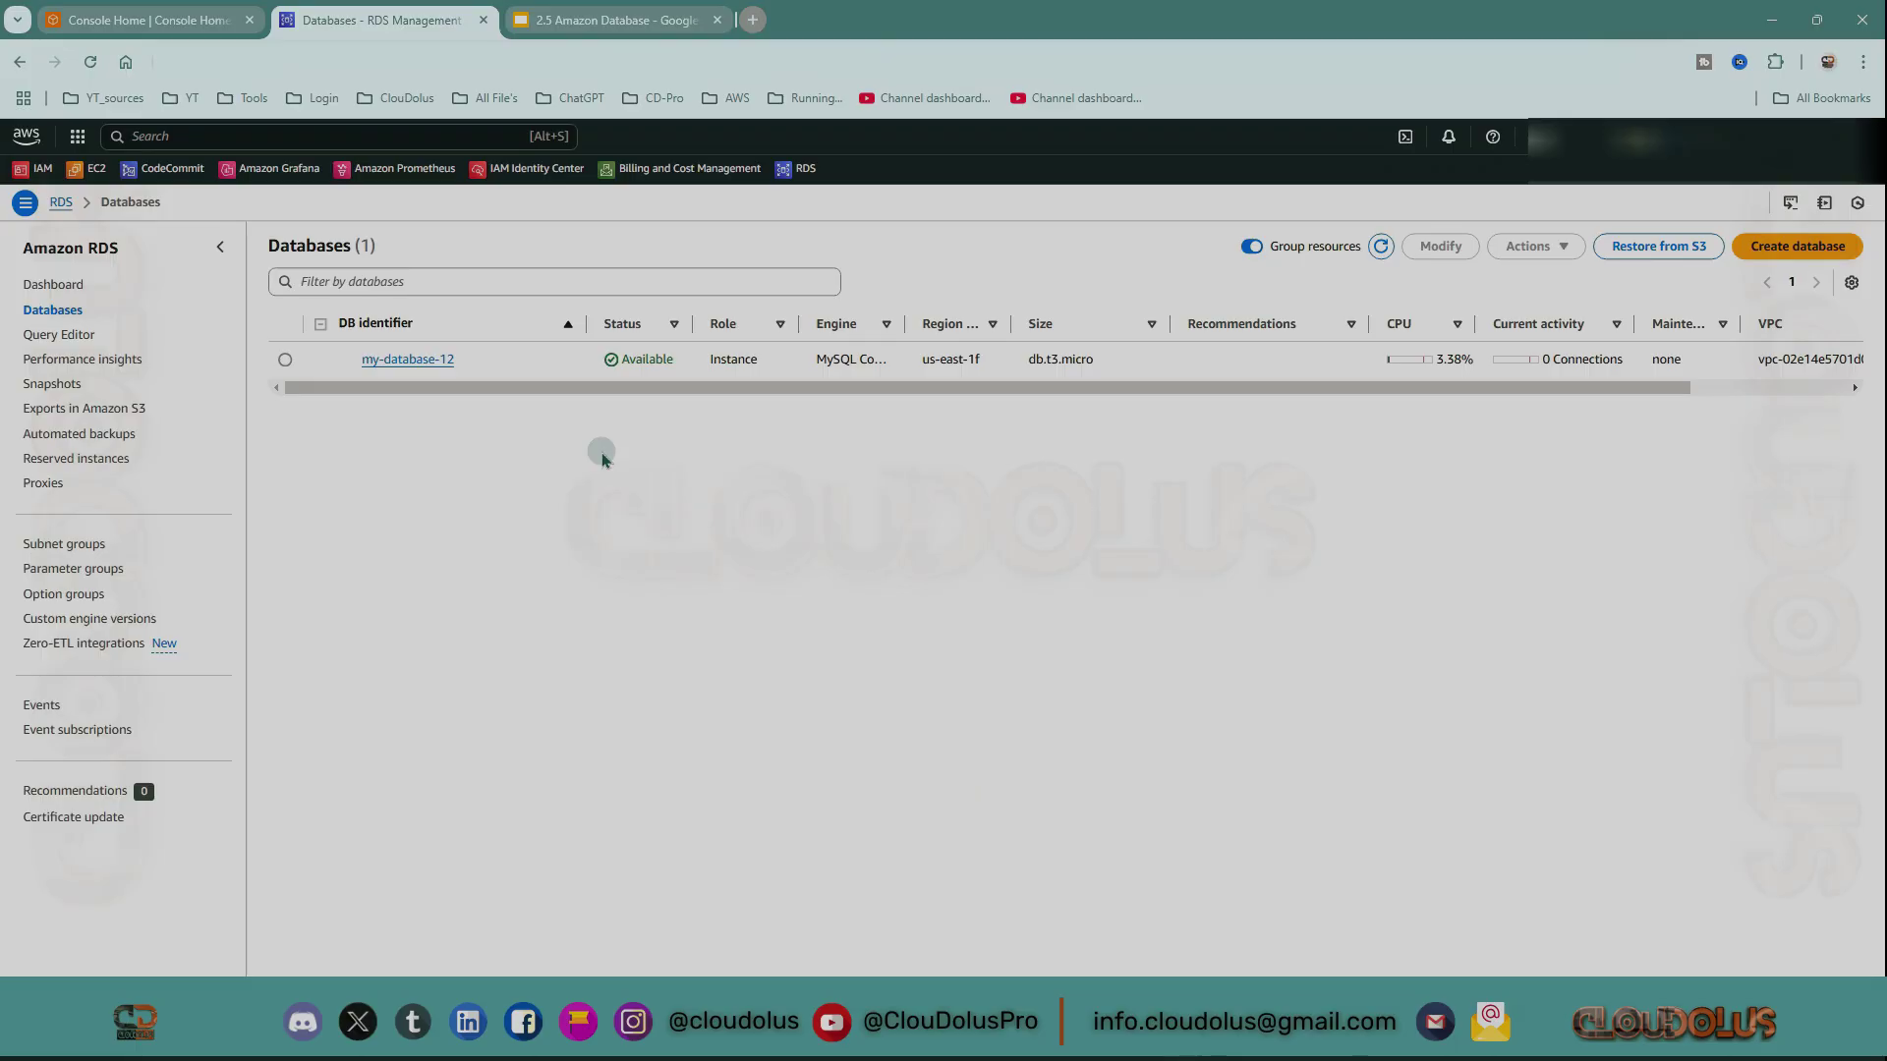
pyautogui.click(287, 361)
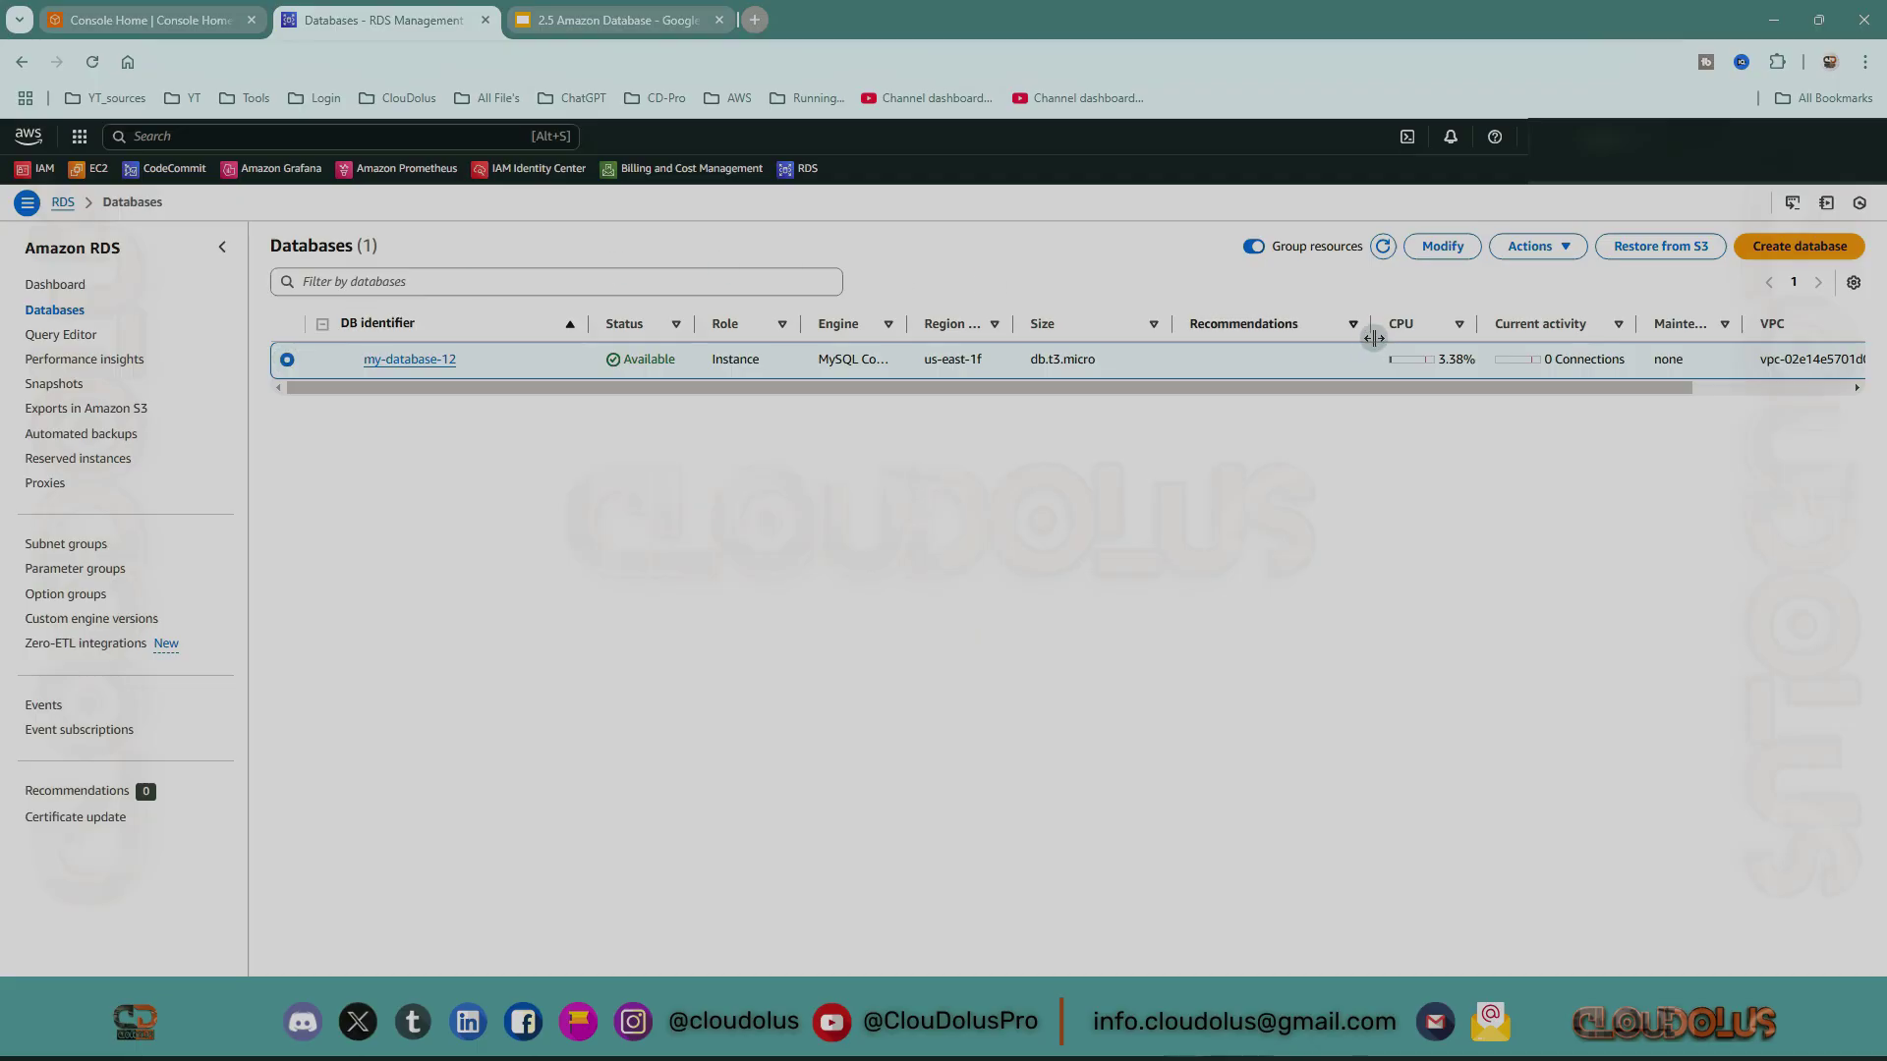
# Modify my-database-12 to enable Enhanced Monitoring at 60-second granularity and reach the summary.
pyautogui.click(1436, 250)
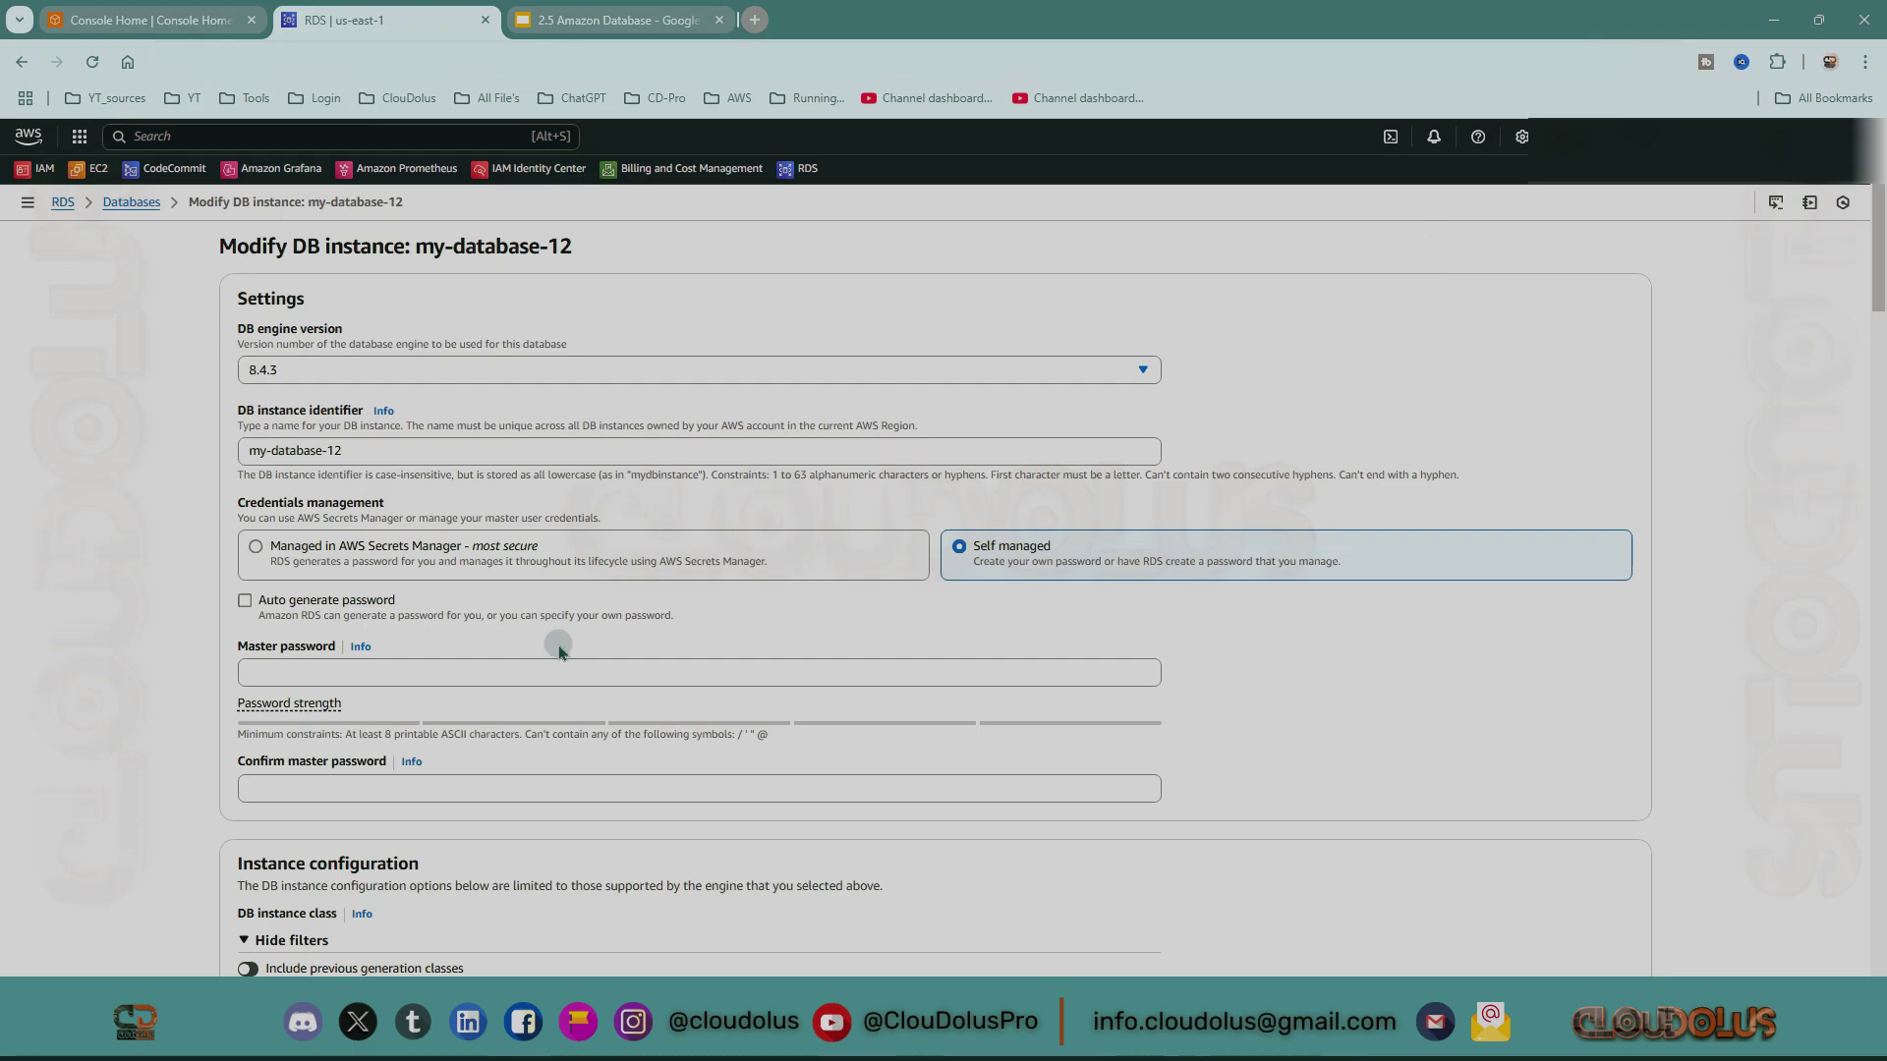
pyautogui.scroll(-15, 565, 638)
pyautogui.scroll(-15, 565, 639)
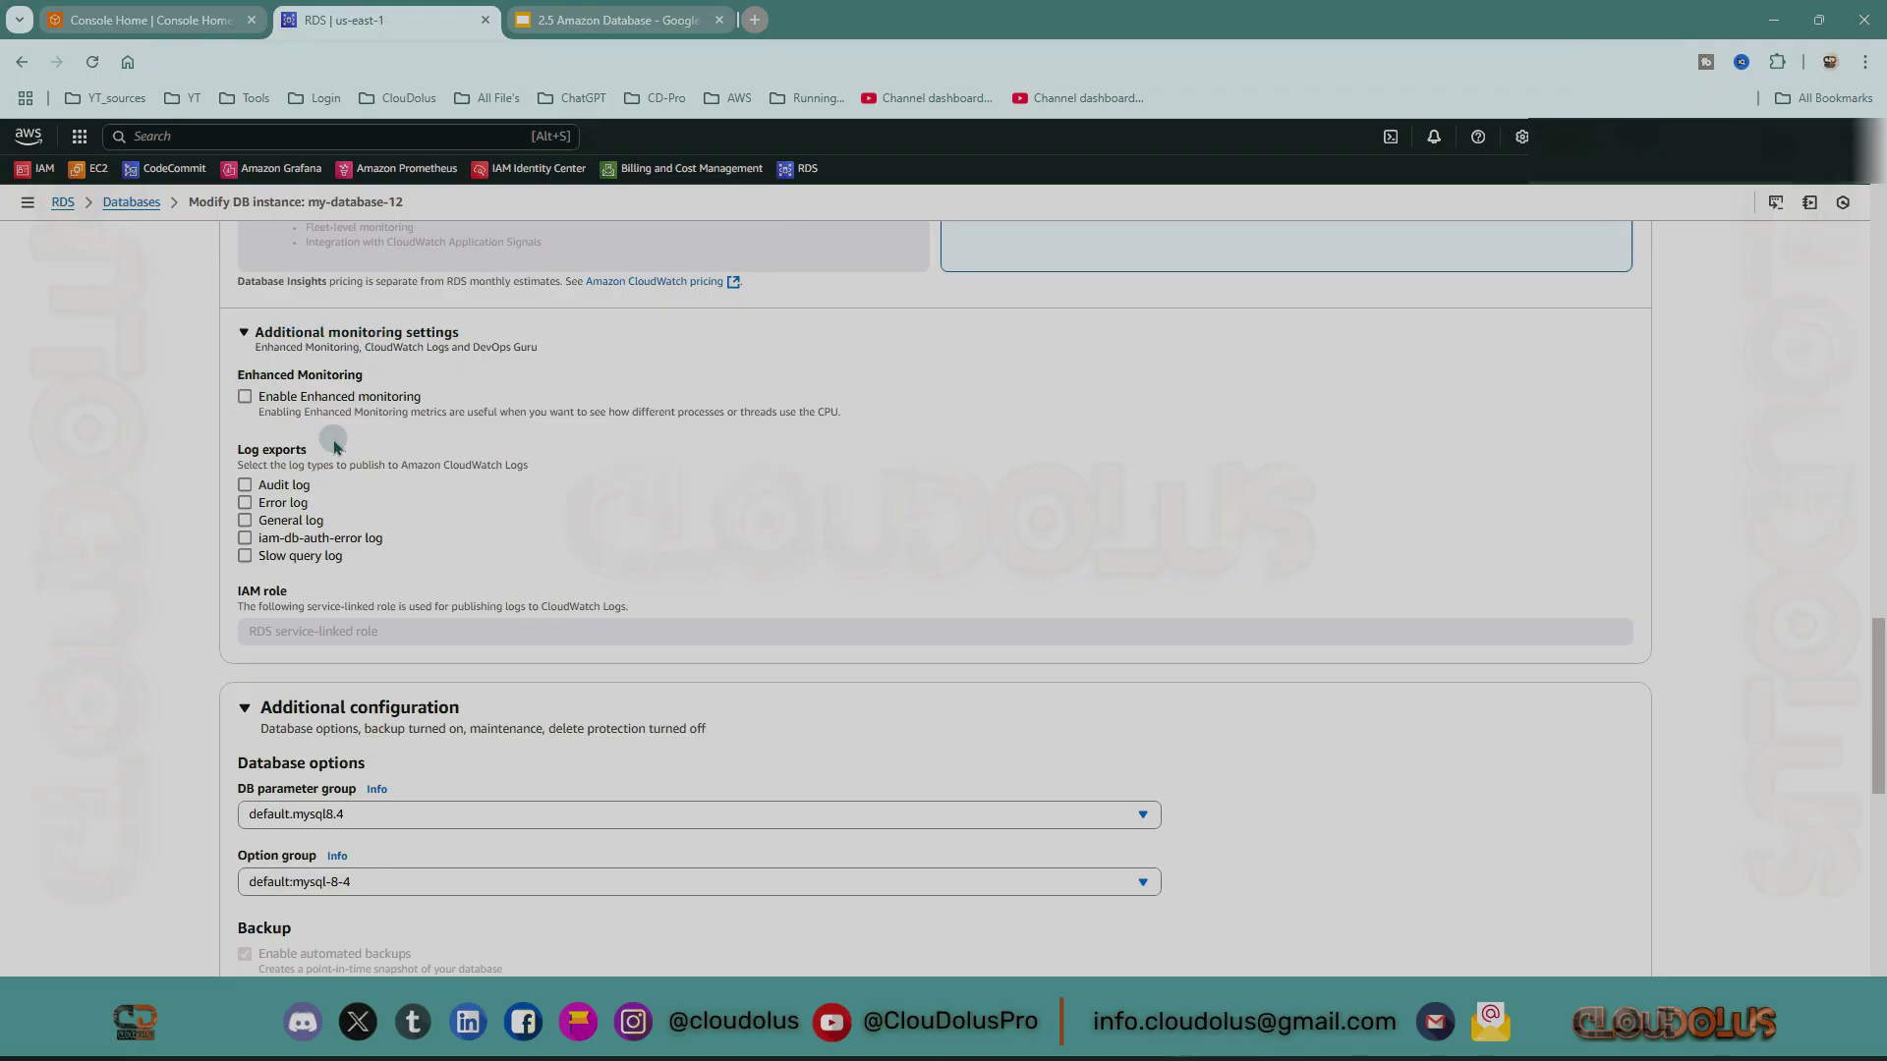
pyautogui.click(245, 397)
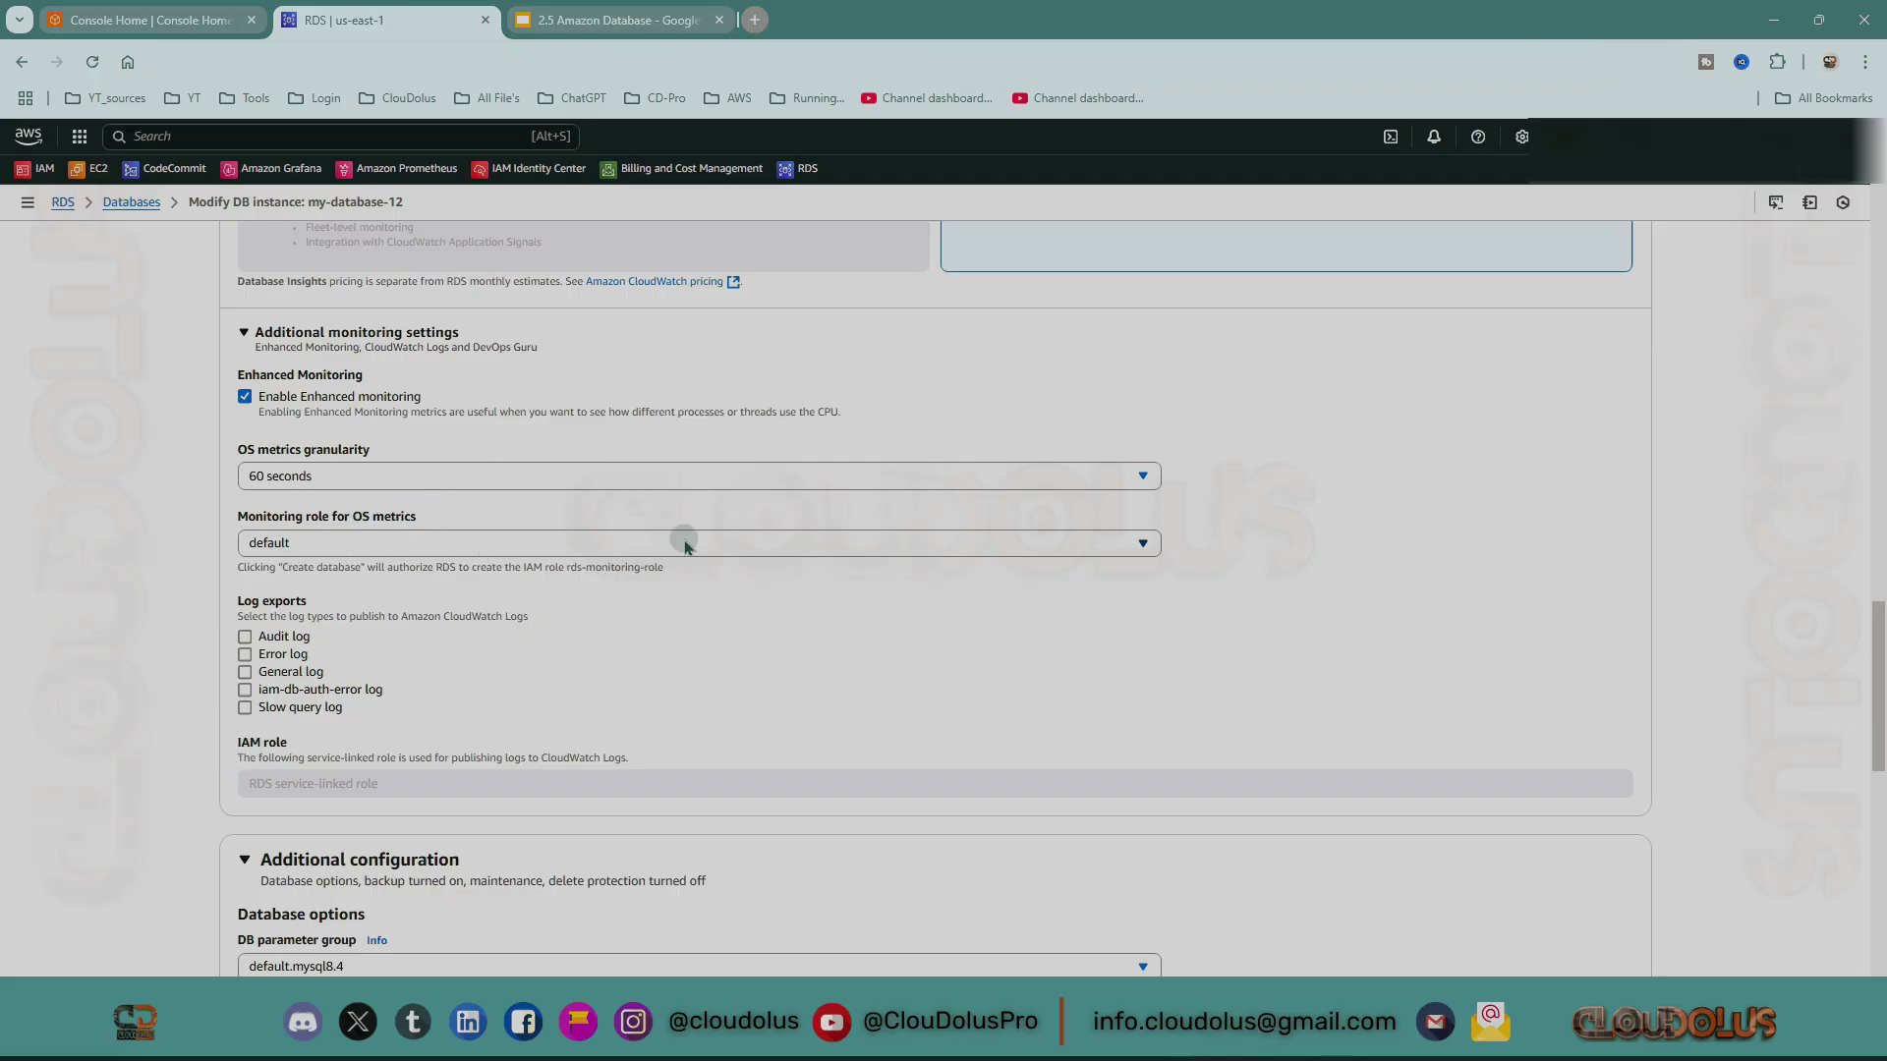
pyautogui.scroll(-15, 1070, 602)
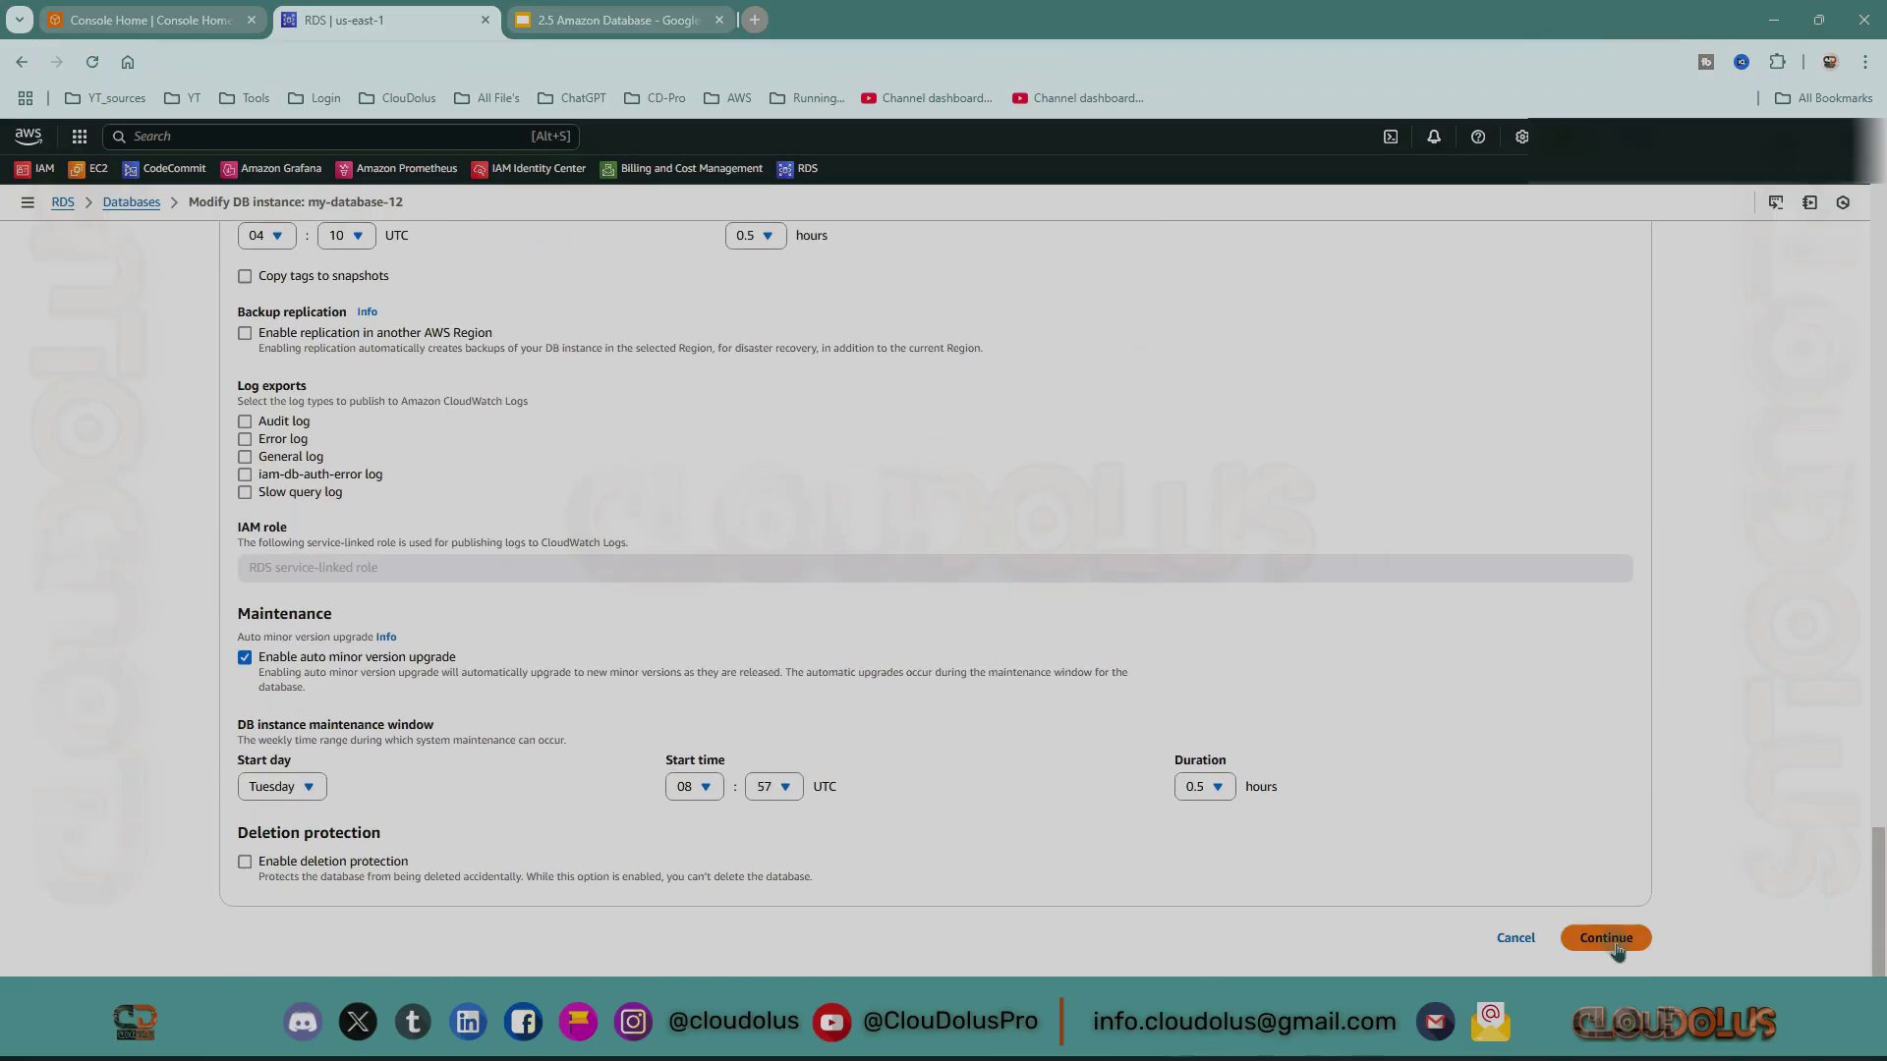
pyautogui.click(1606, 938)
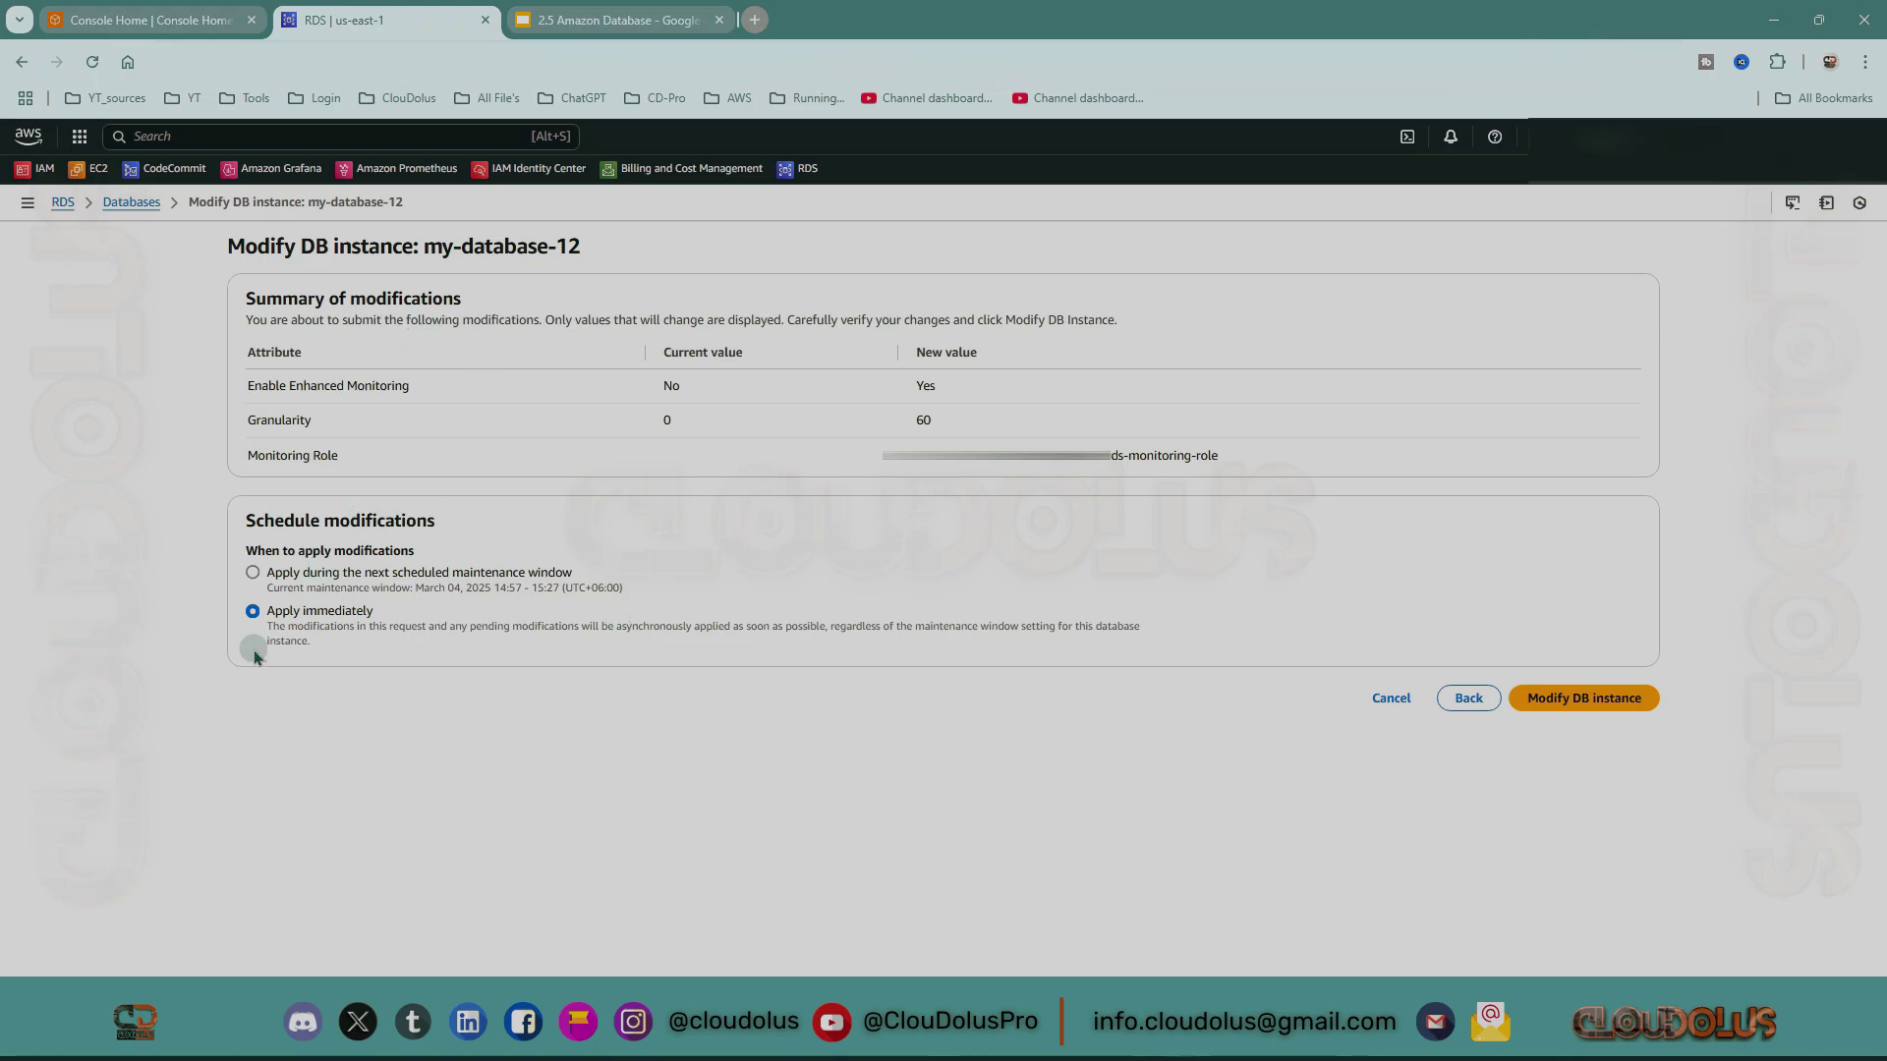
# Apply the Enhanced Monitoring change immediately and dismiss the green success banner.
pyautogui.click(1584, 700)
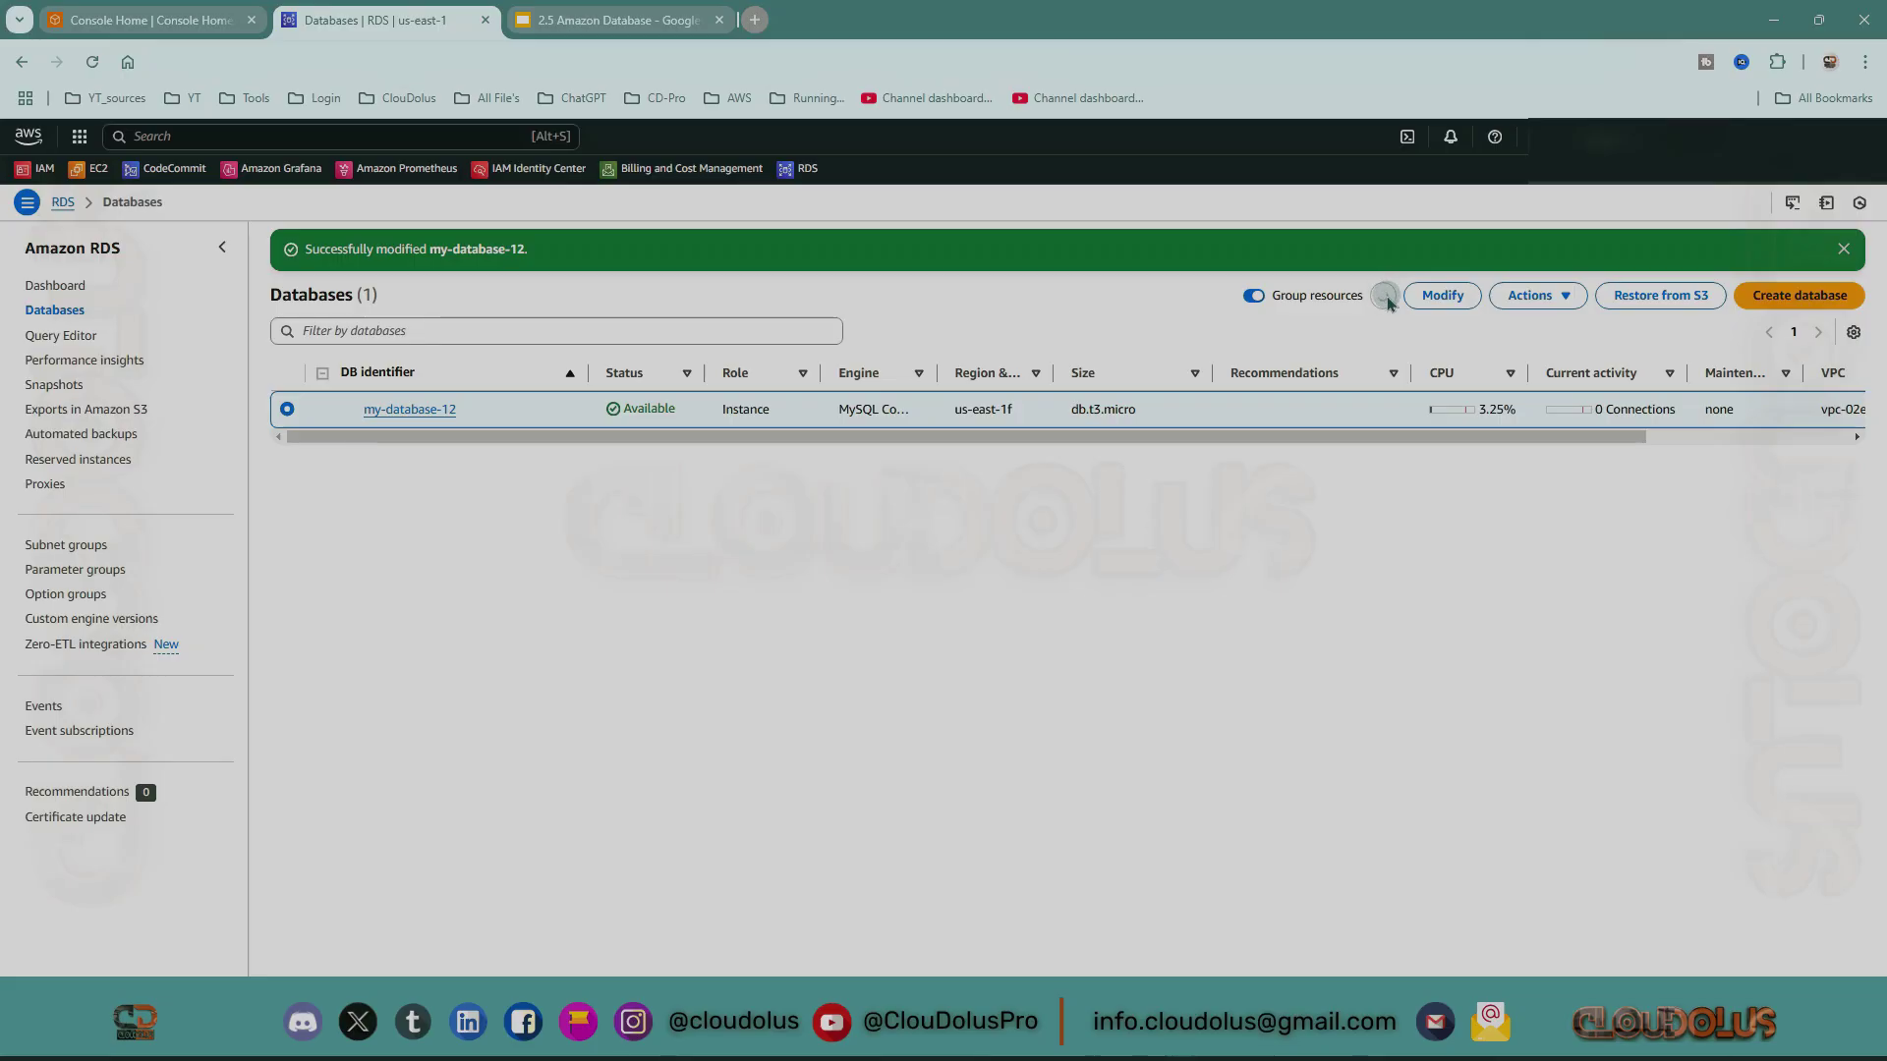
pyautogui.click(1845, 250)
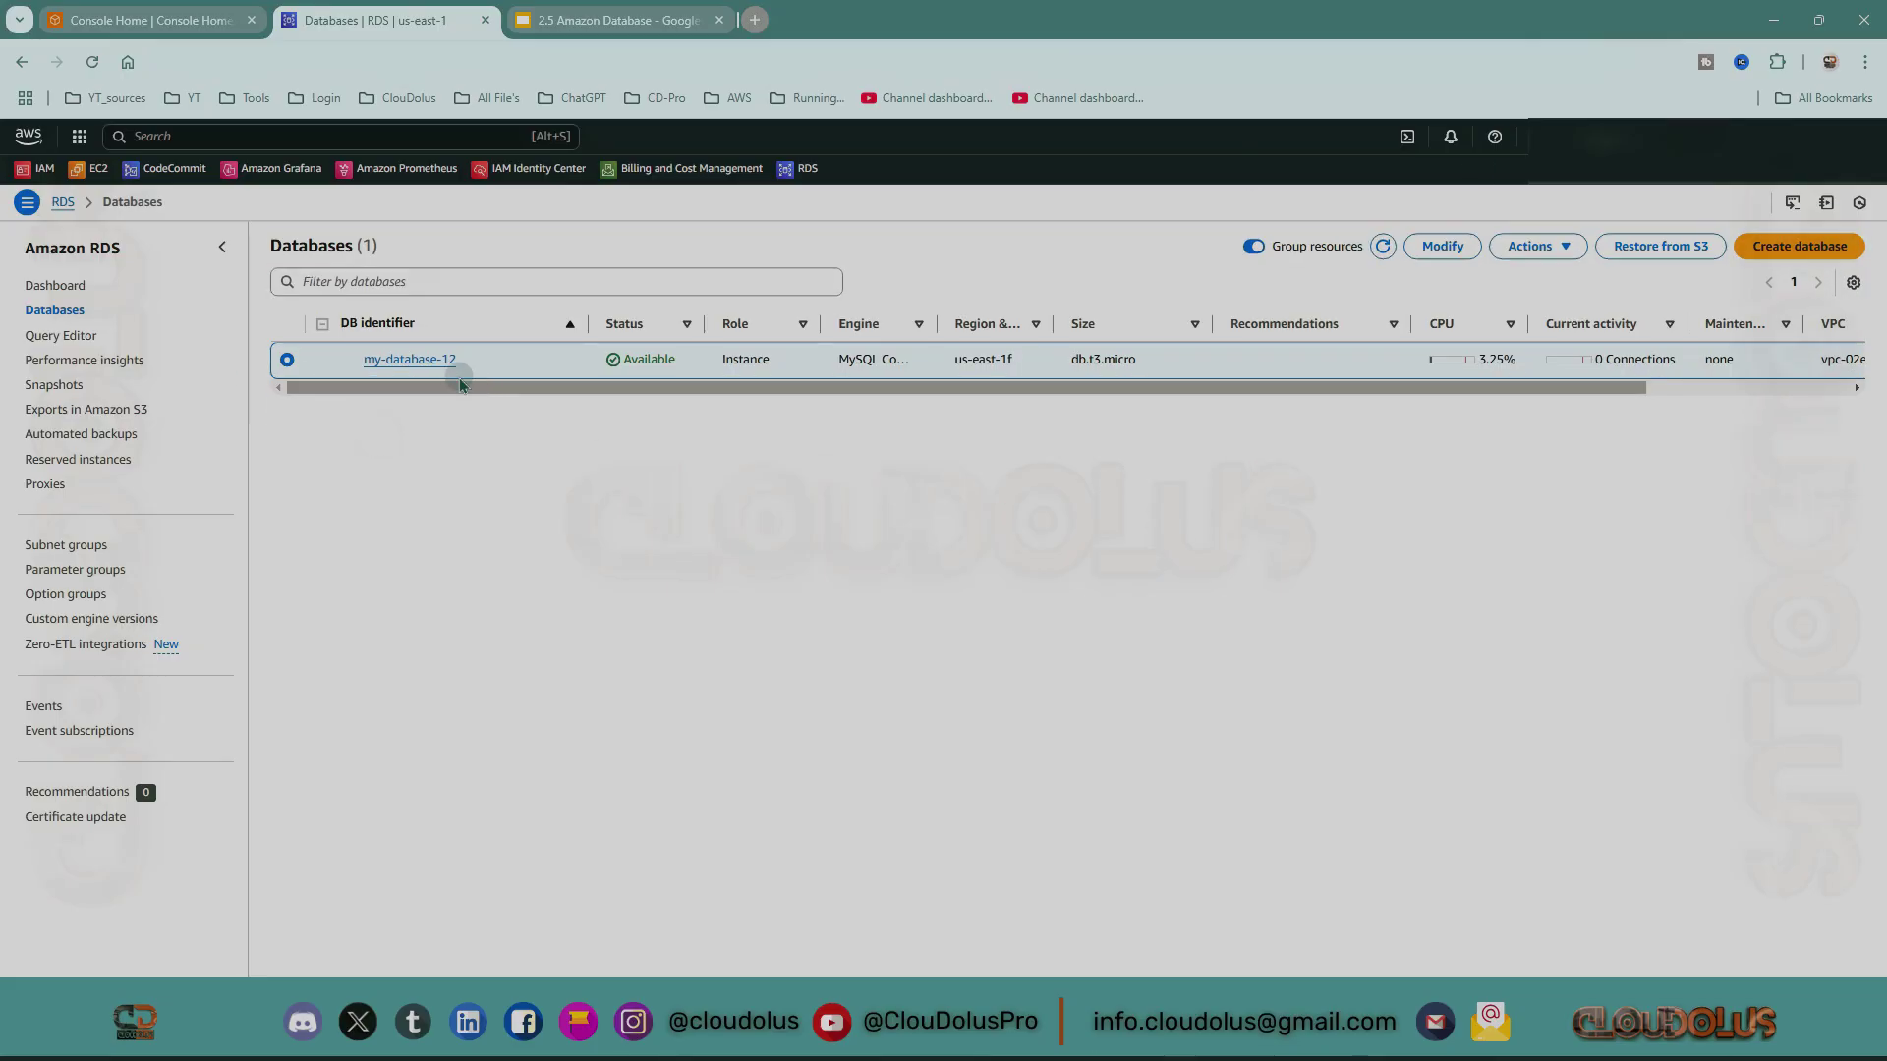
# Open my-database-12's details and display its 24 CloudWatch metric graphs on the Monitoring tab.
pyautogui.click(402, 362)
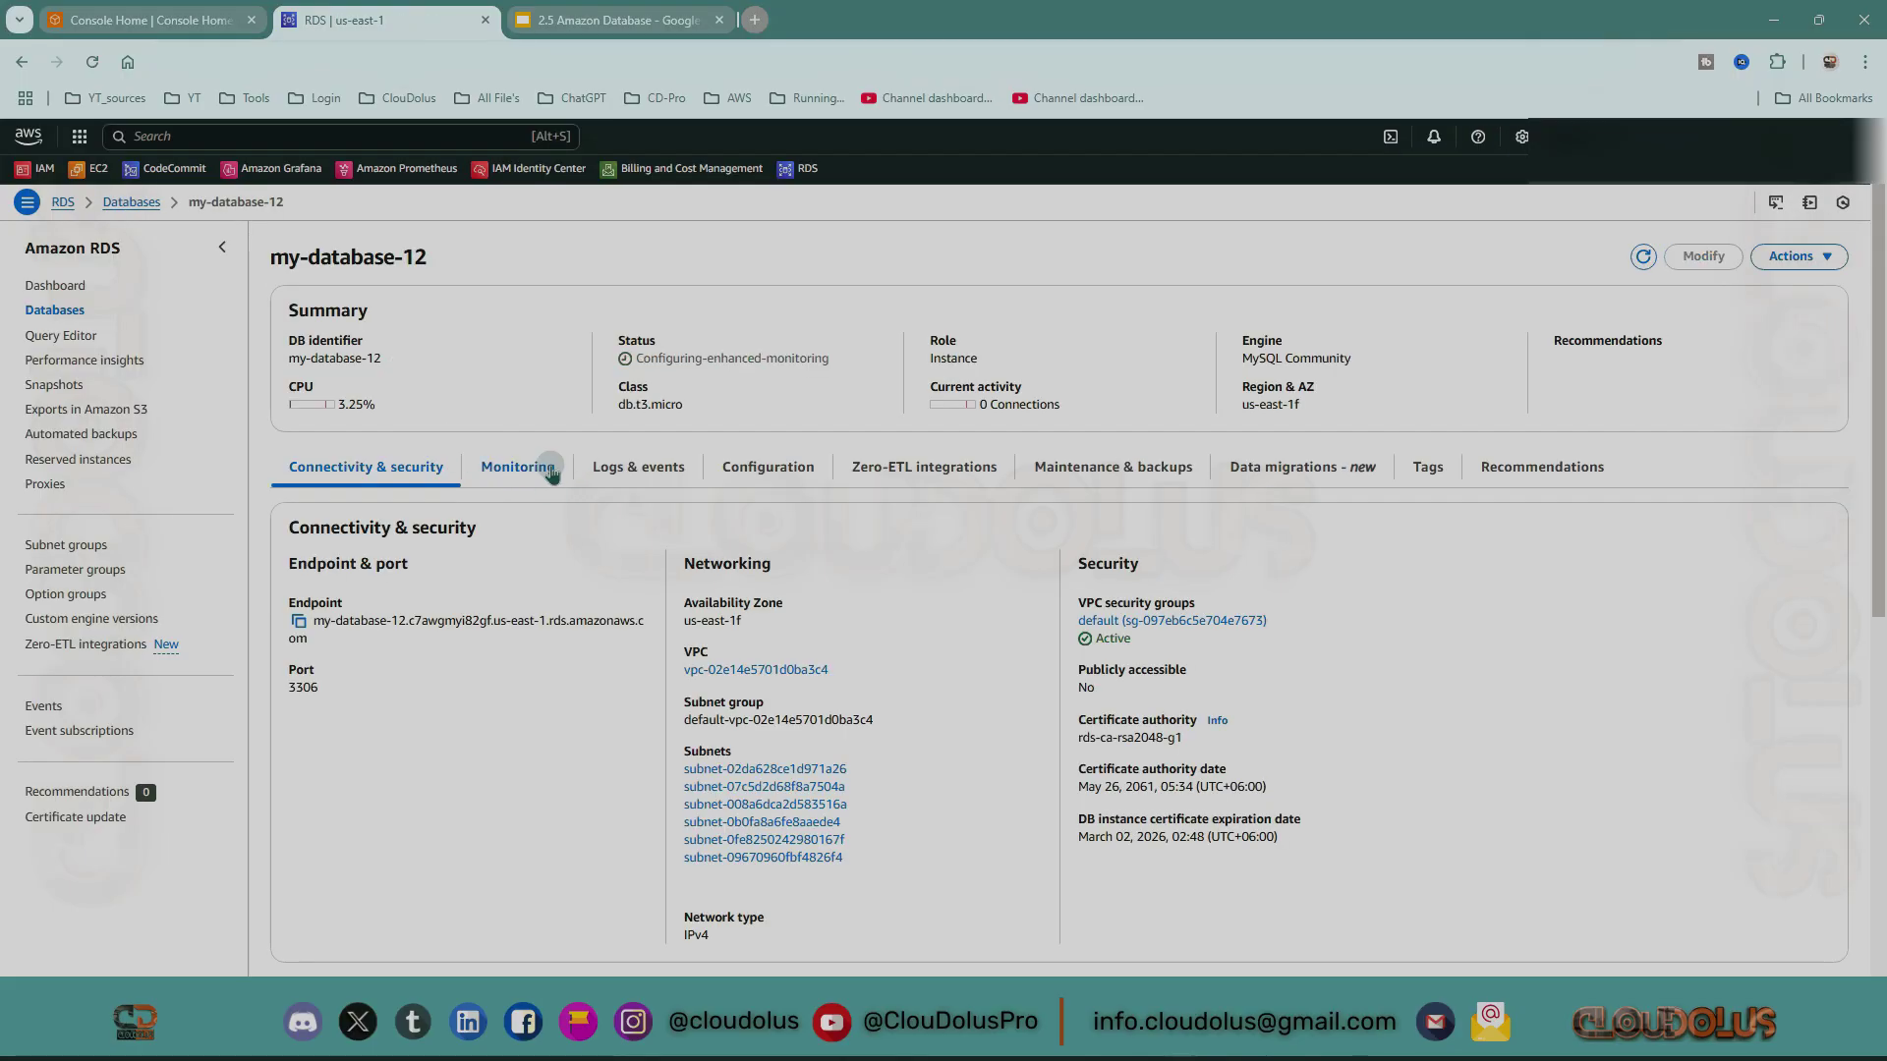
pyautogui.click(503, 477)
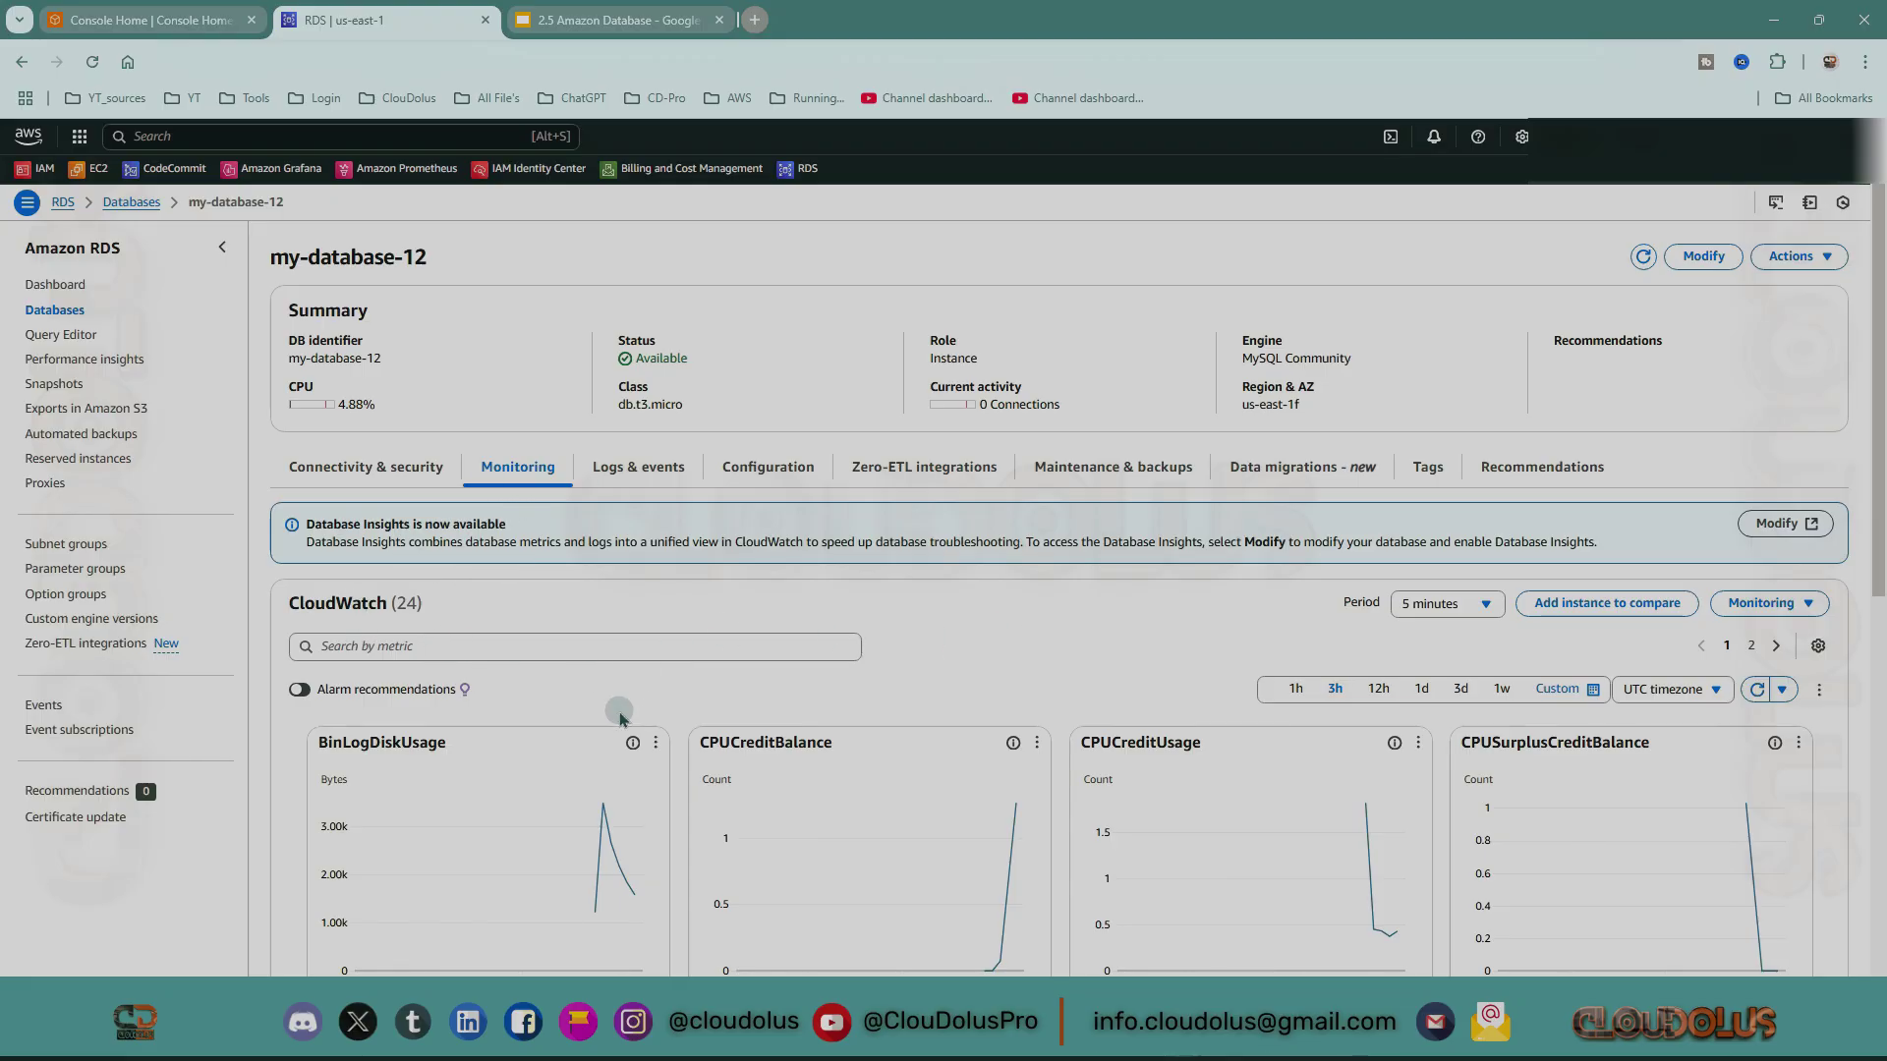
# Scroll through the CloudWatch graphs, from BinLogDiskUsage to FreeableMemory and FreeStorageSpace.
pyautogui.scroll(-1, 839, 783)
pyautogui.scroll(-3, 838, 783)
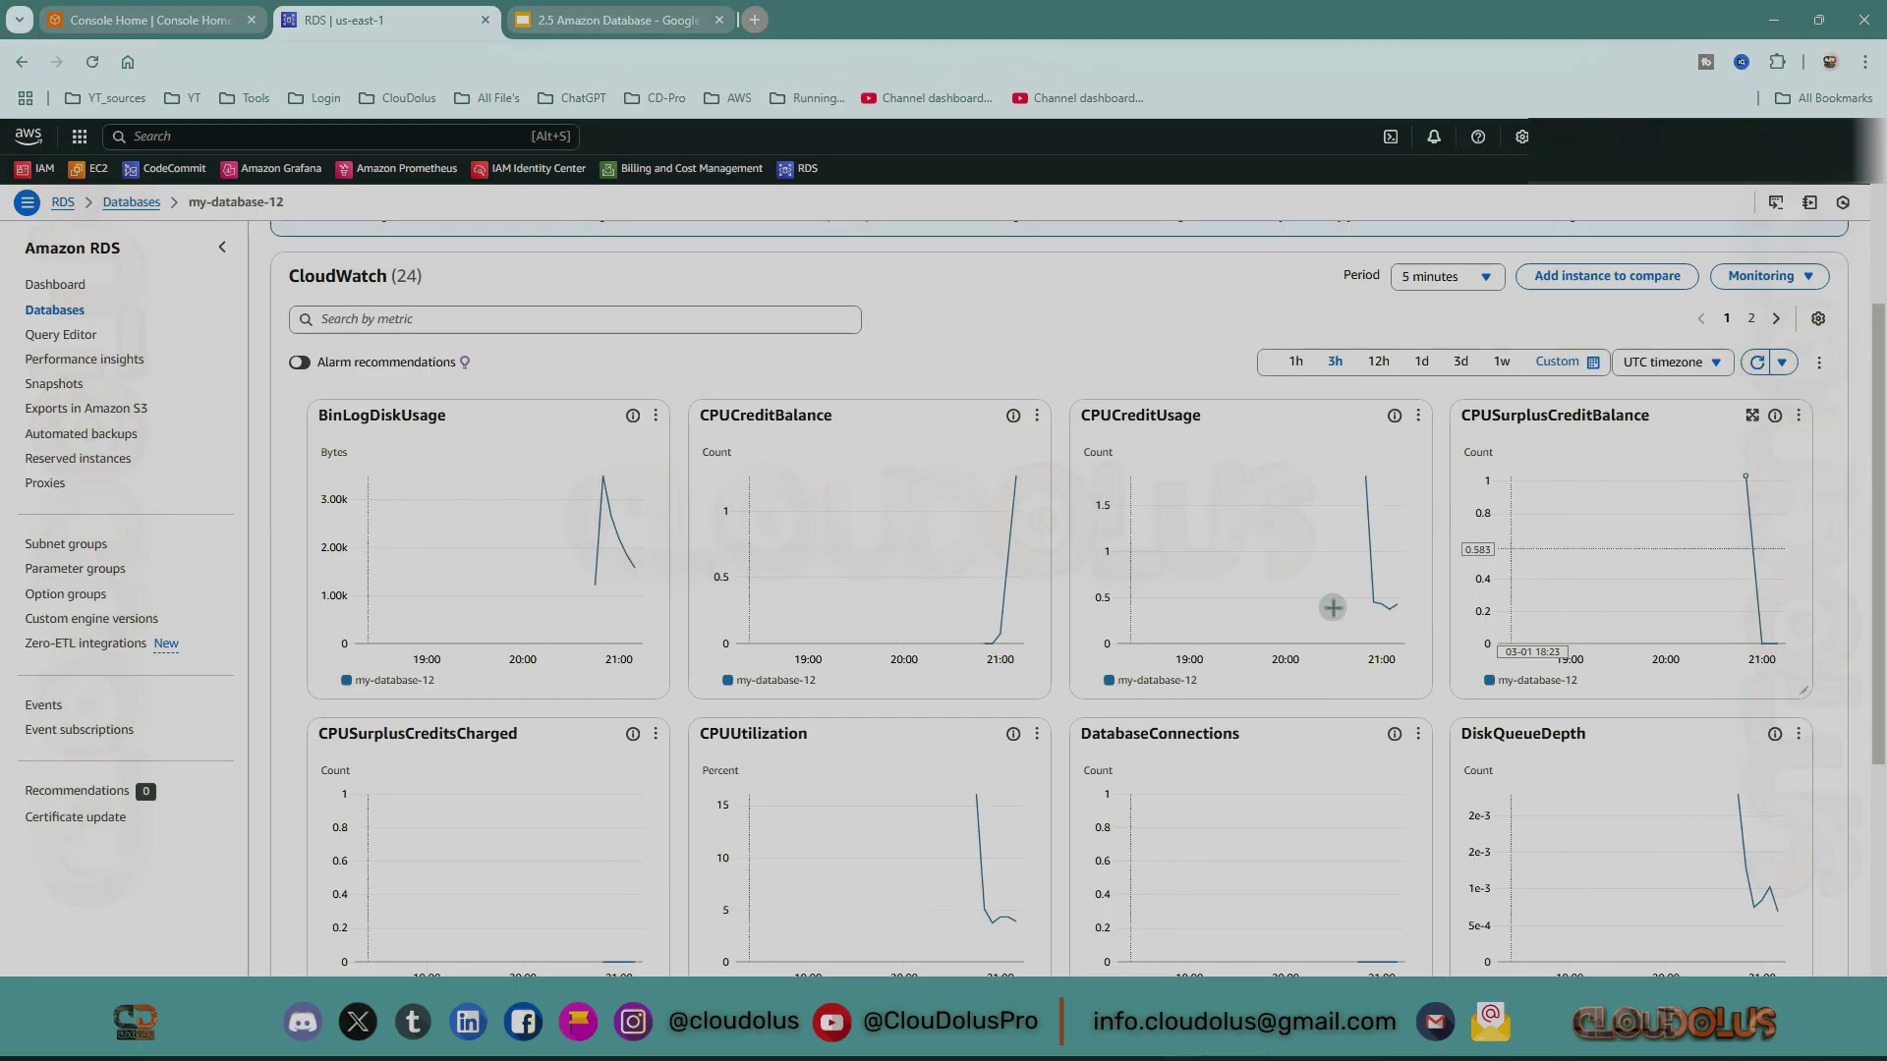
pyautogui.scroll(-2, 983, 614)
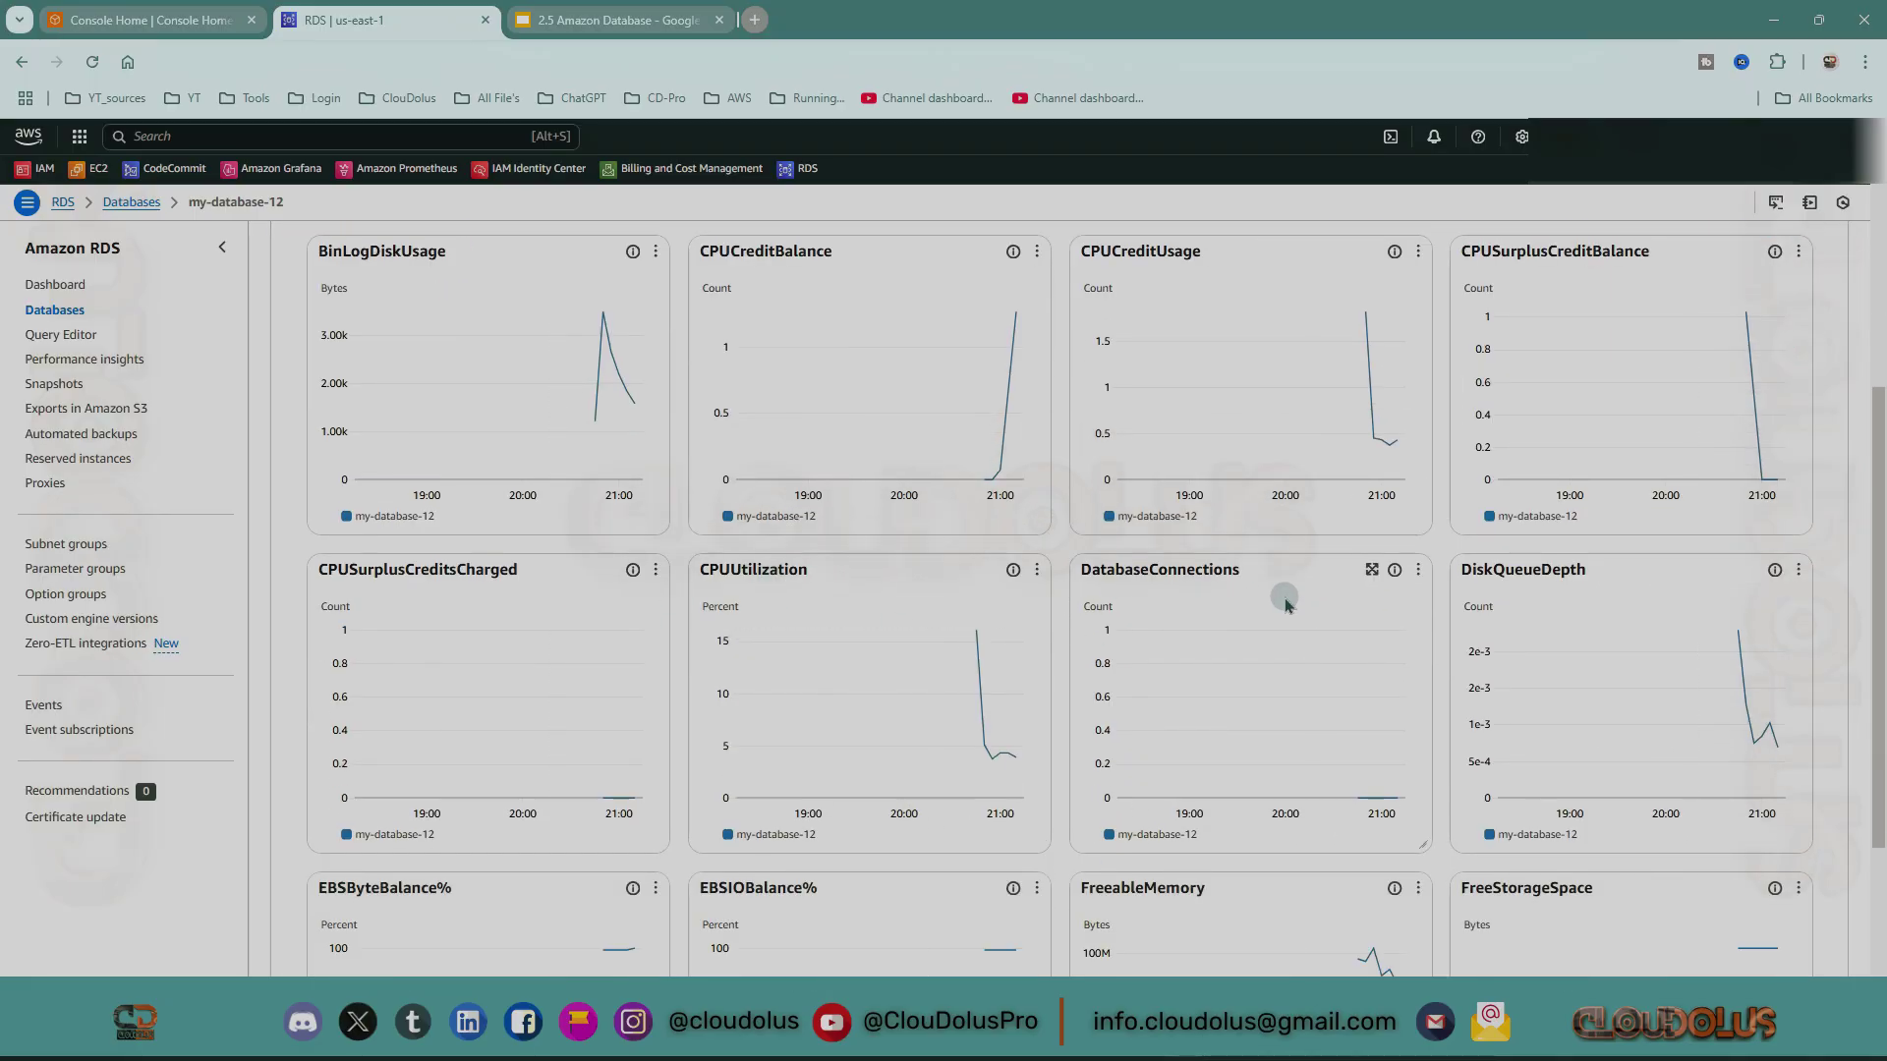
pyautogui.scroll(-3, 1076, 747)
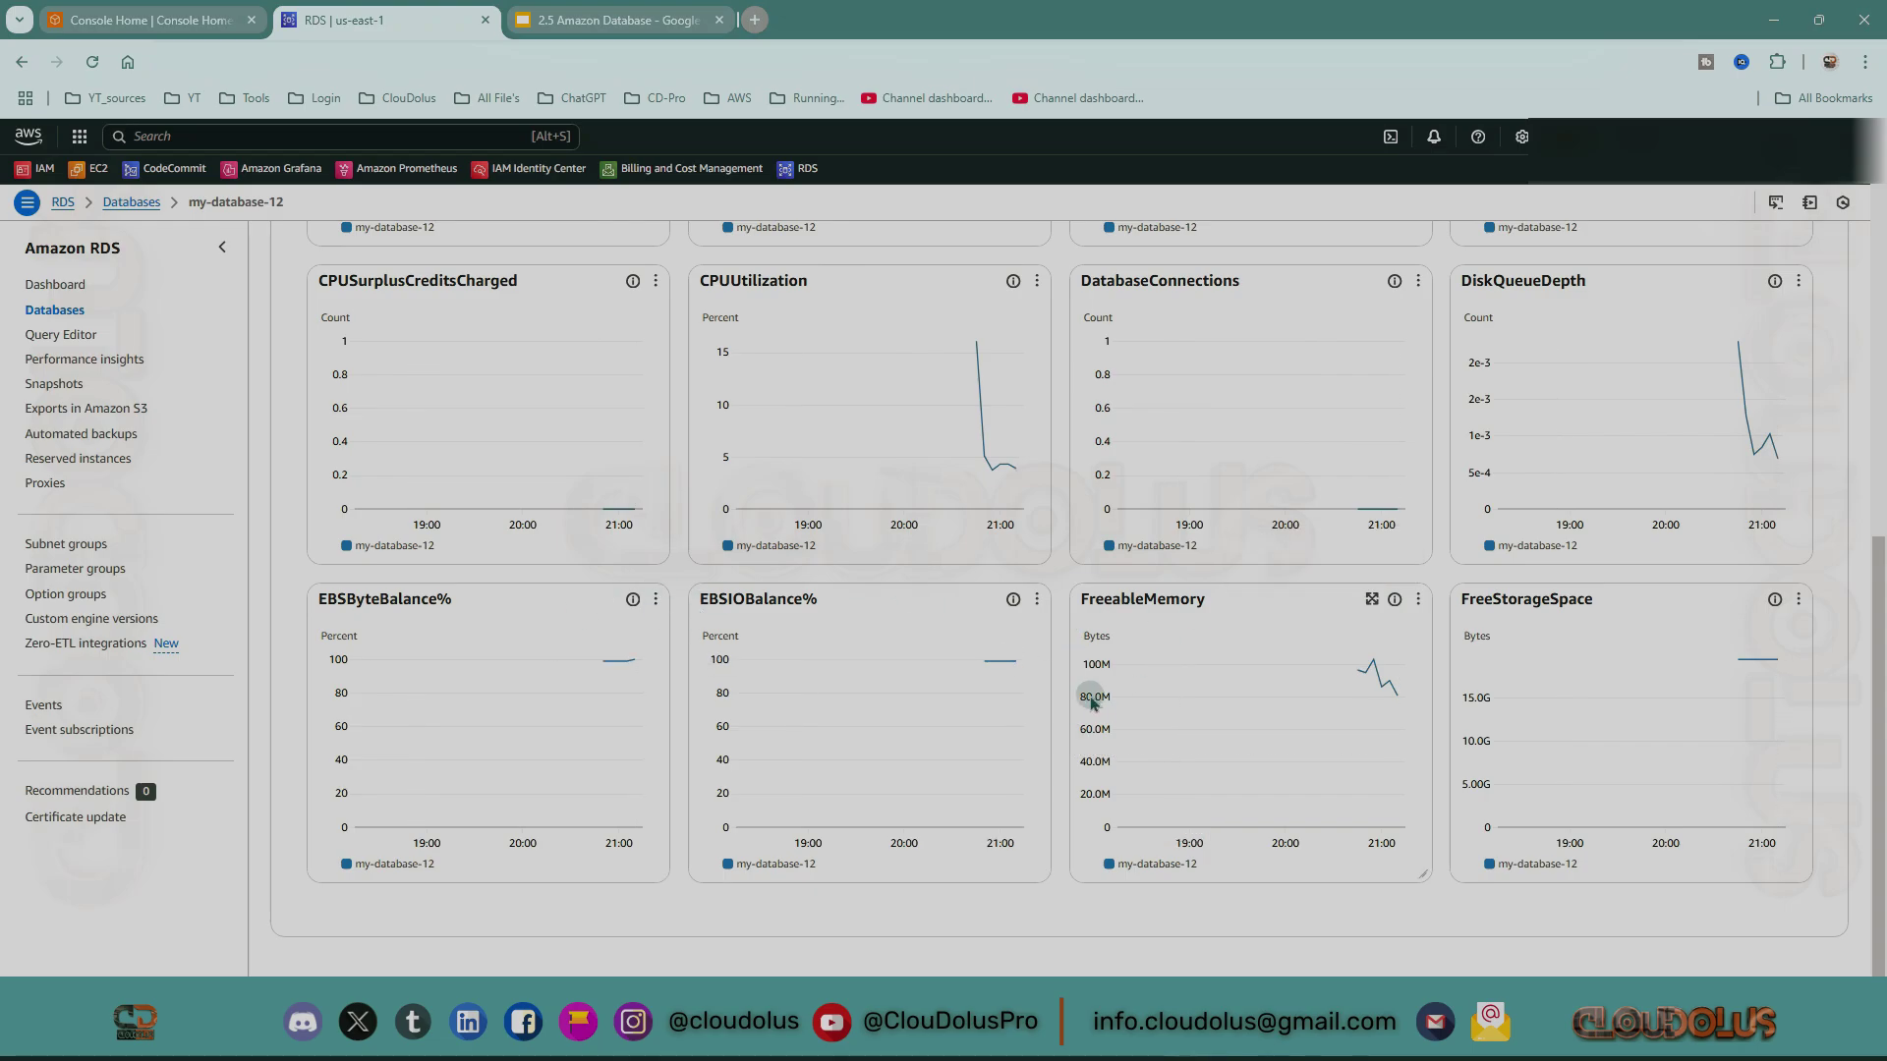
pyautogui.scroll(4, 1131, 732)
pyautogui.scroll(4, 1130, 732)
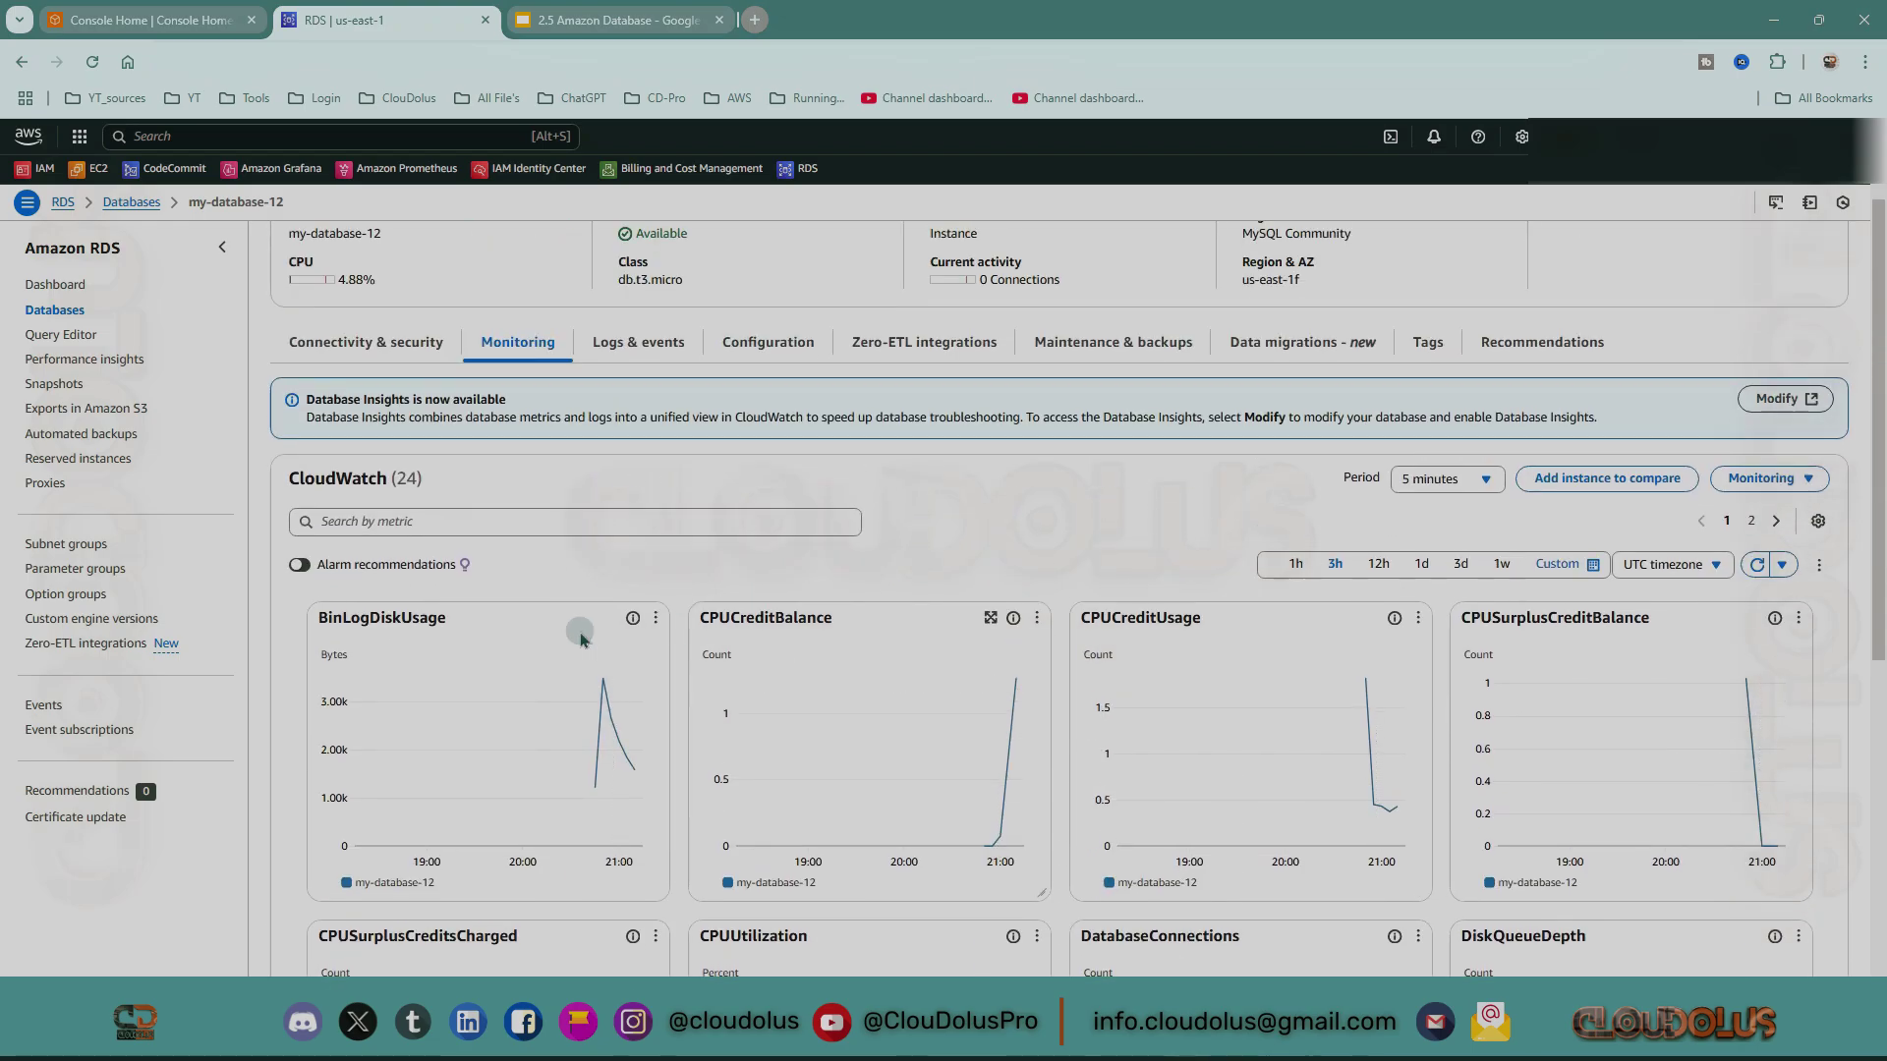
pyautogui.scroll(-3, 952, 687)
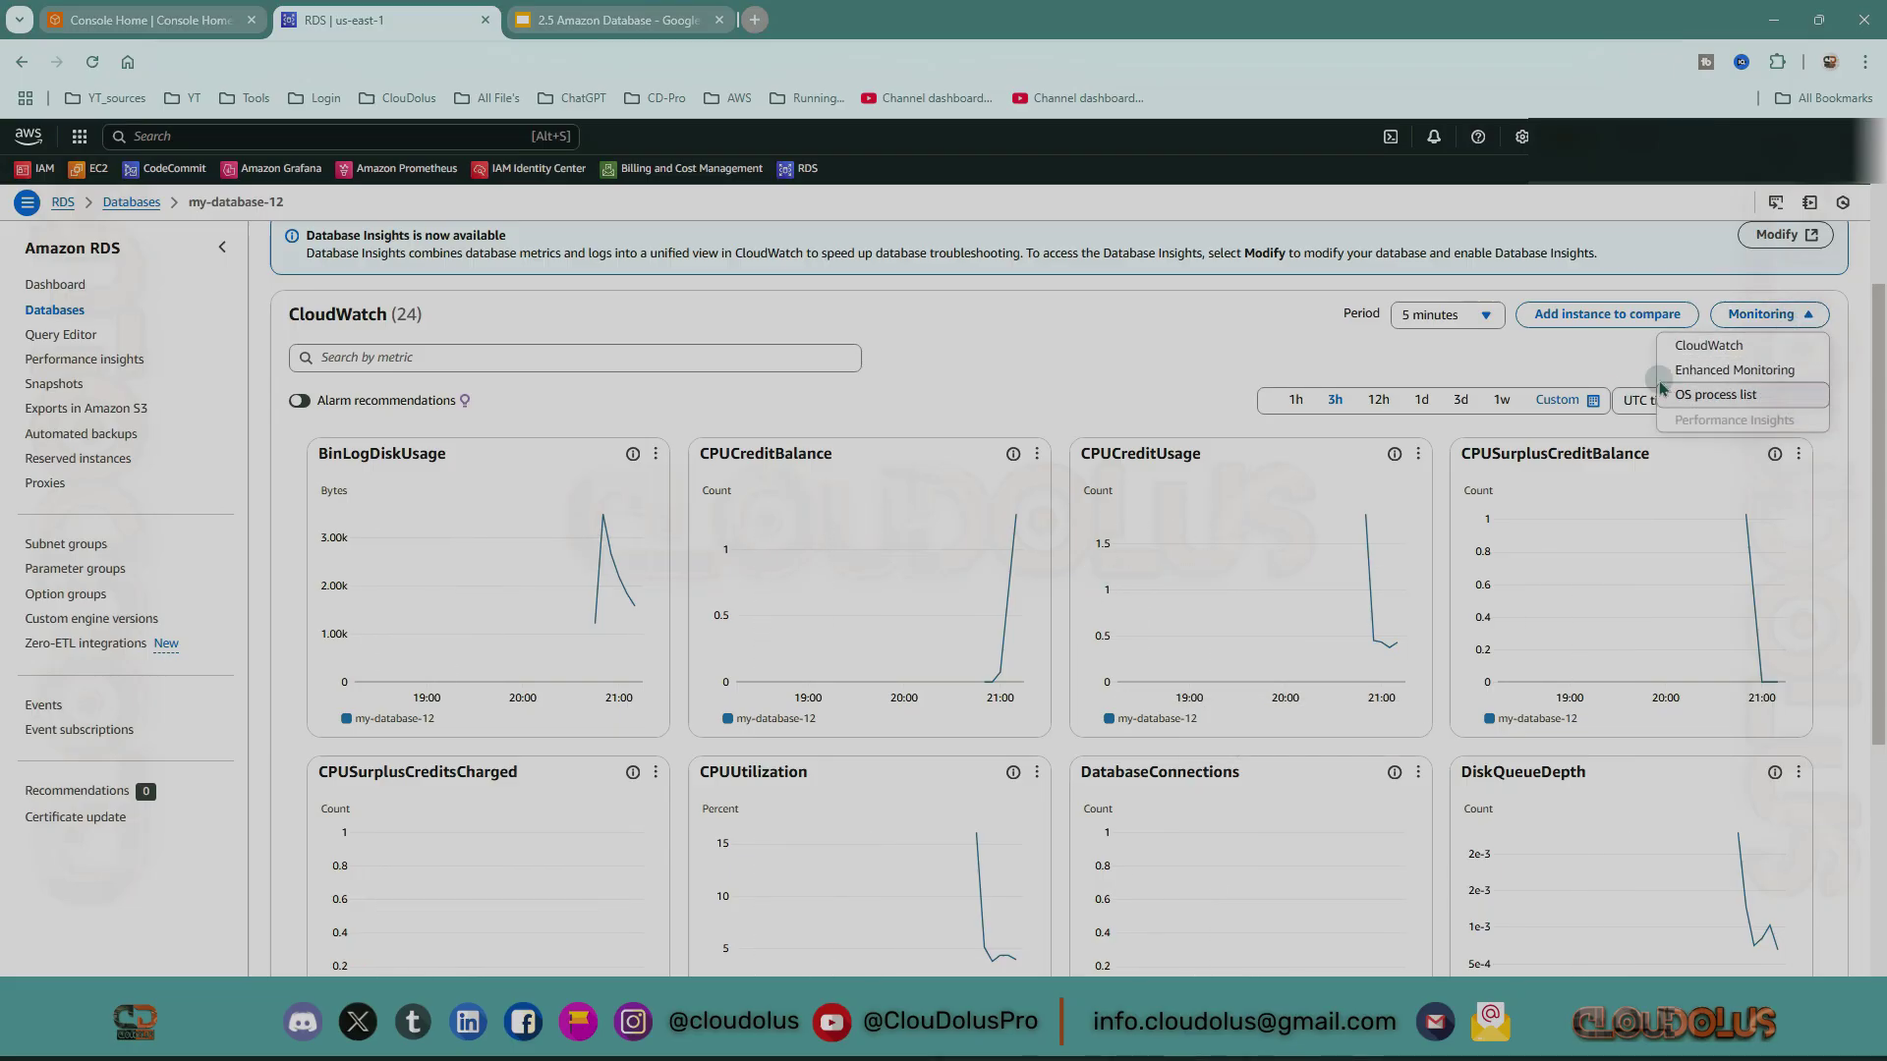
# Switch to the Enhanced Monitoring view and browse graphs like Free Memory, CPU Total and Used Filesystem.
pyautogui.click(1771, 372)
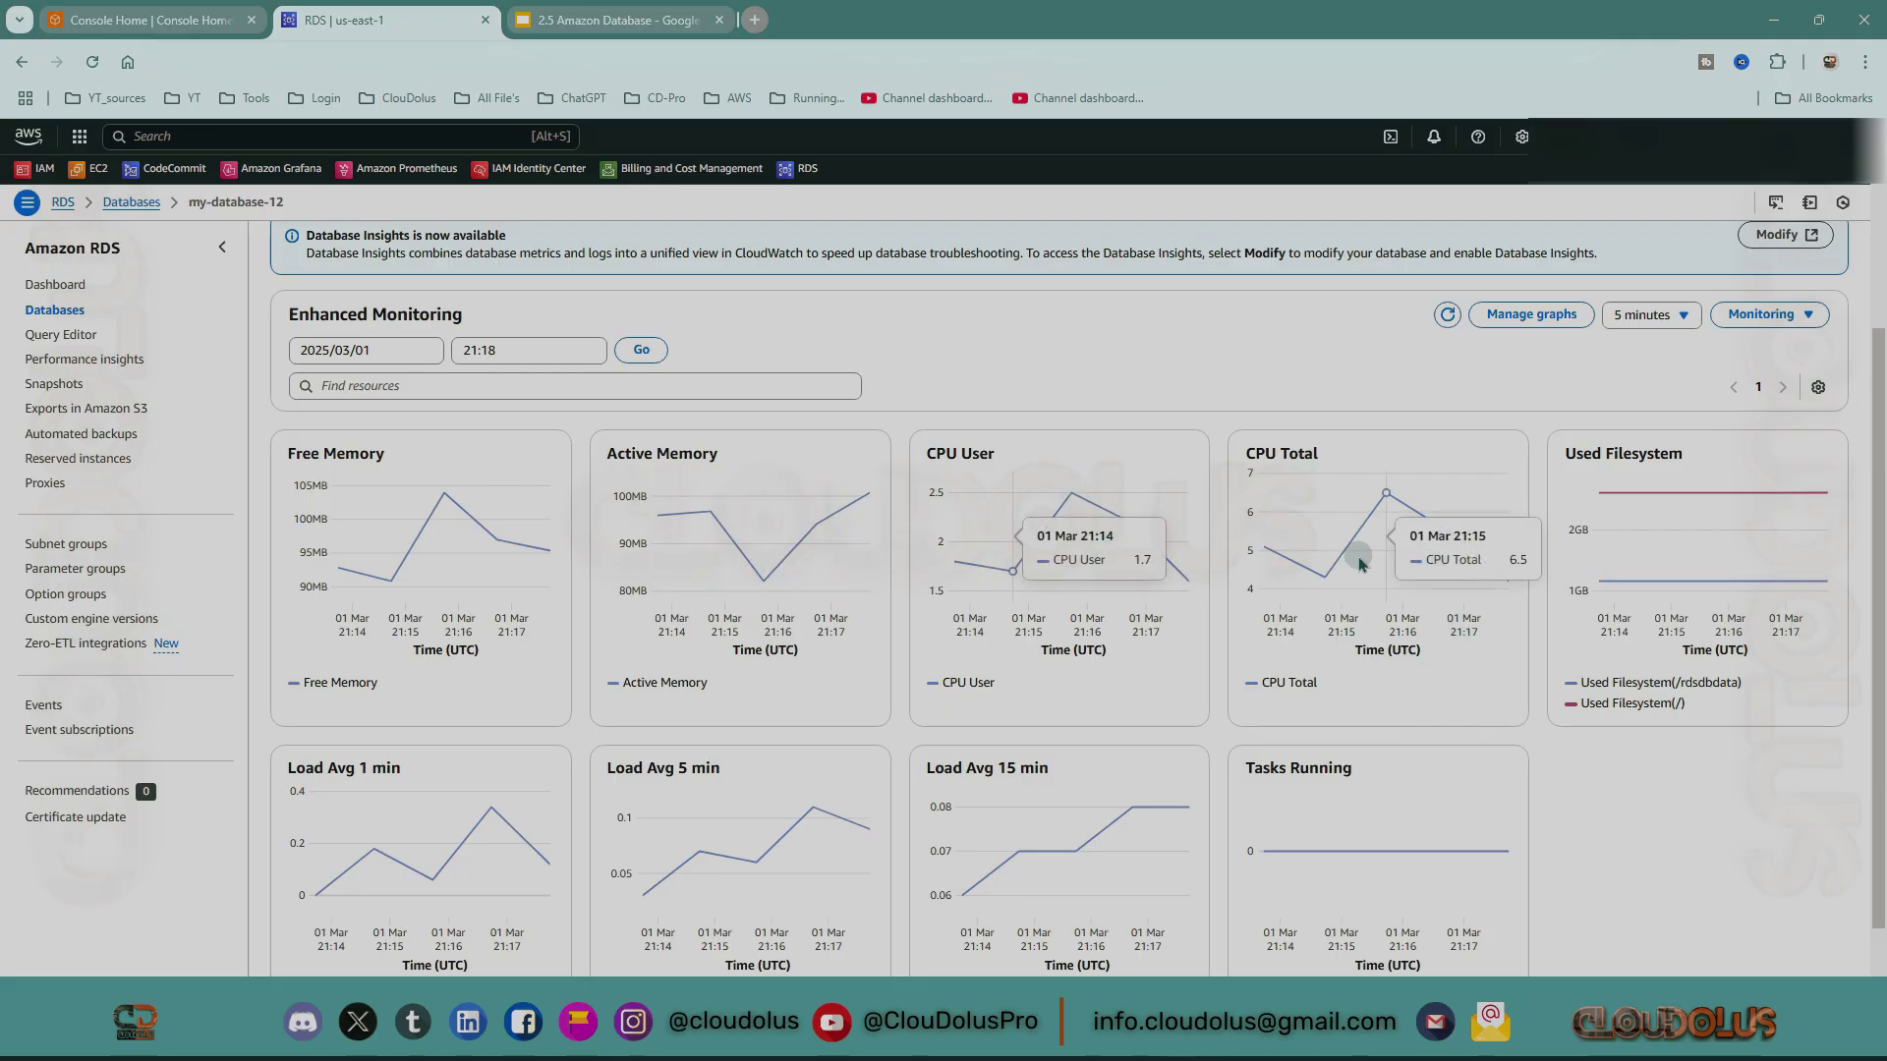
pyautogui.scroll(-1, 1651, 550)
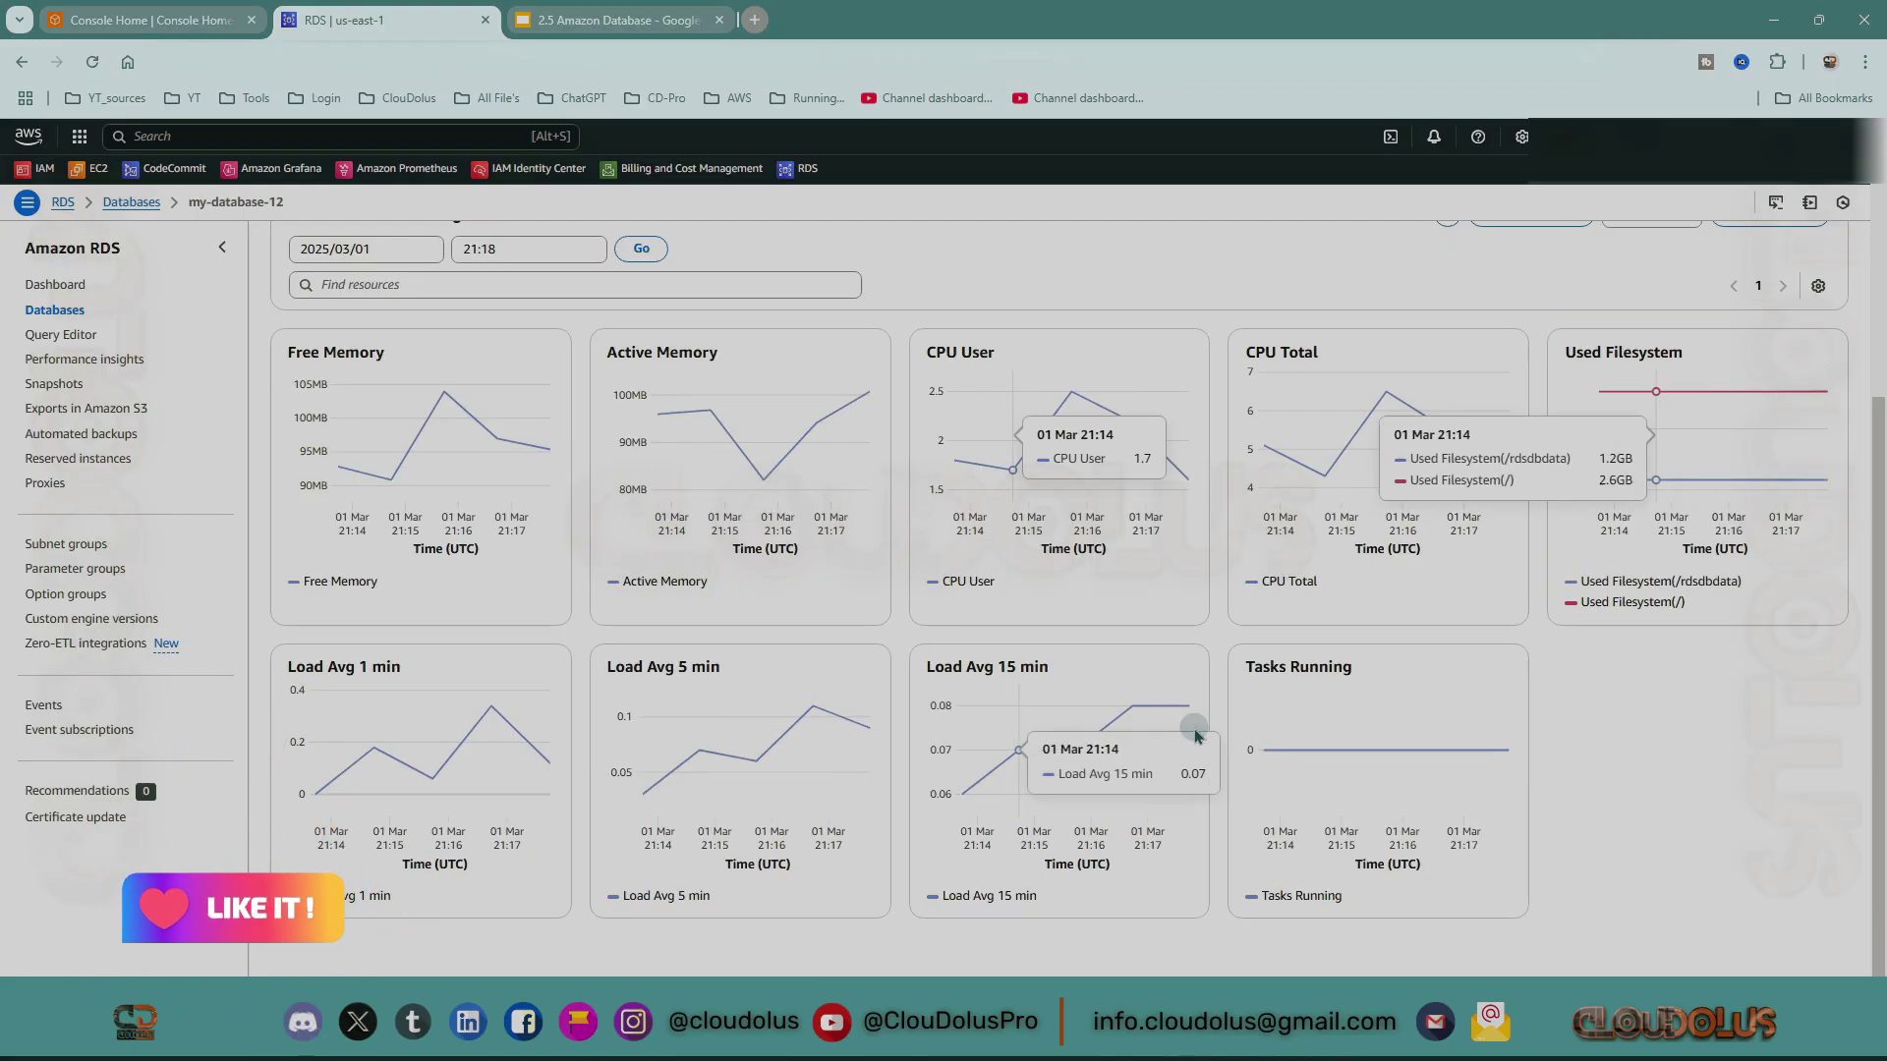
pyautogui.scroll(3, 1297, 632)
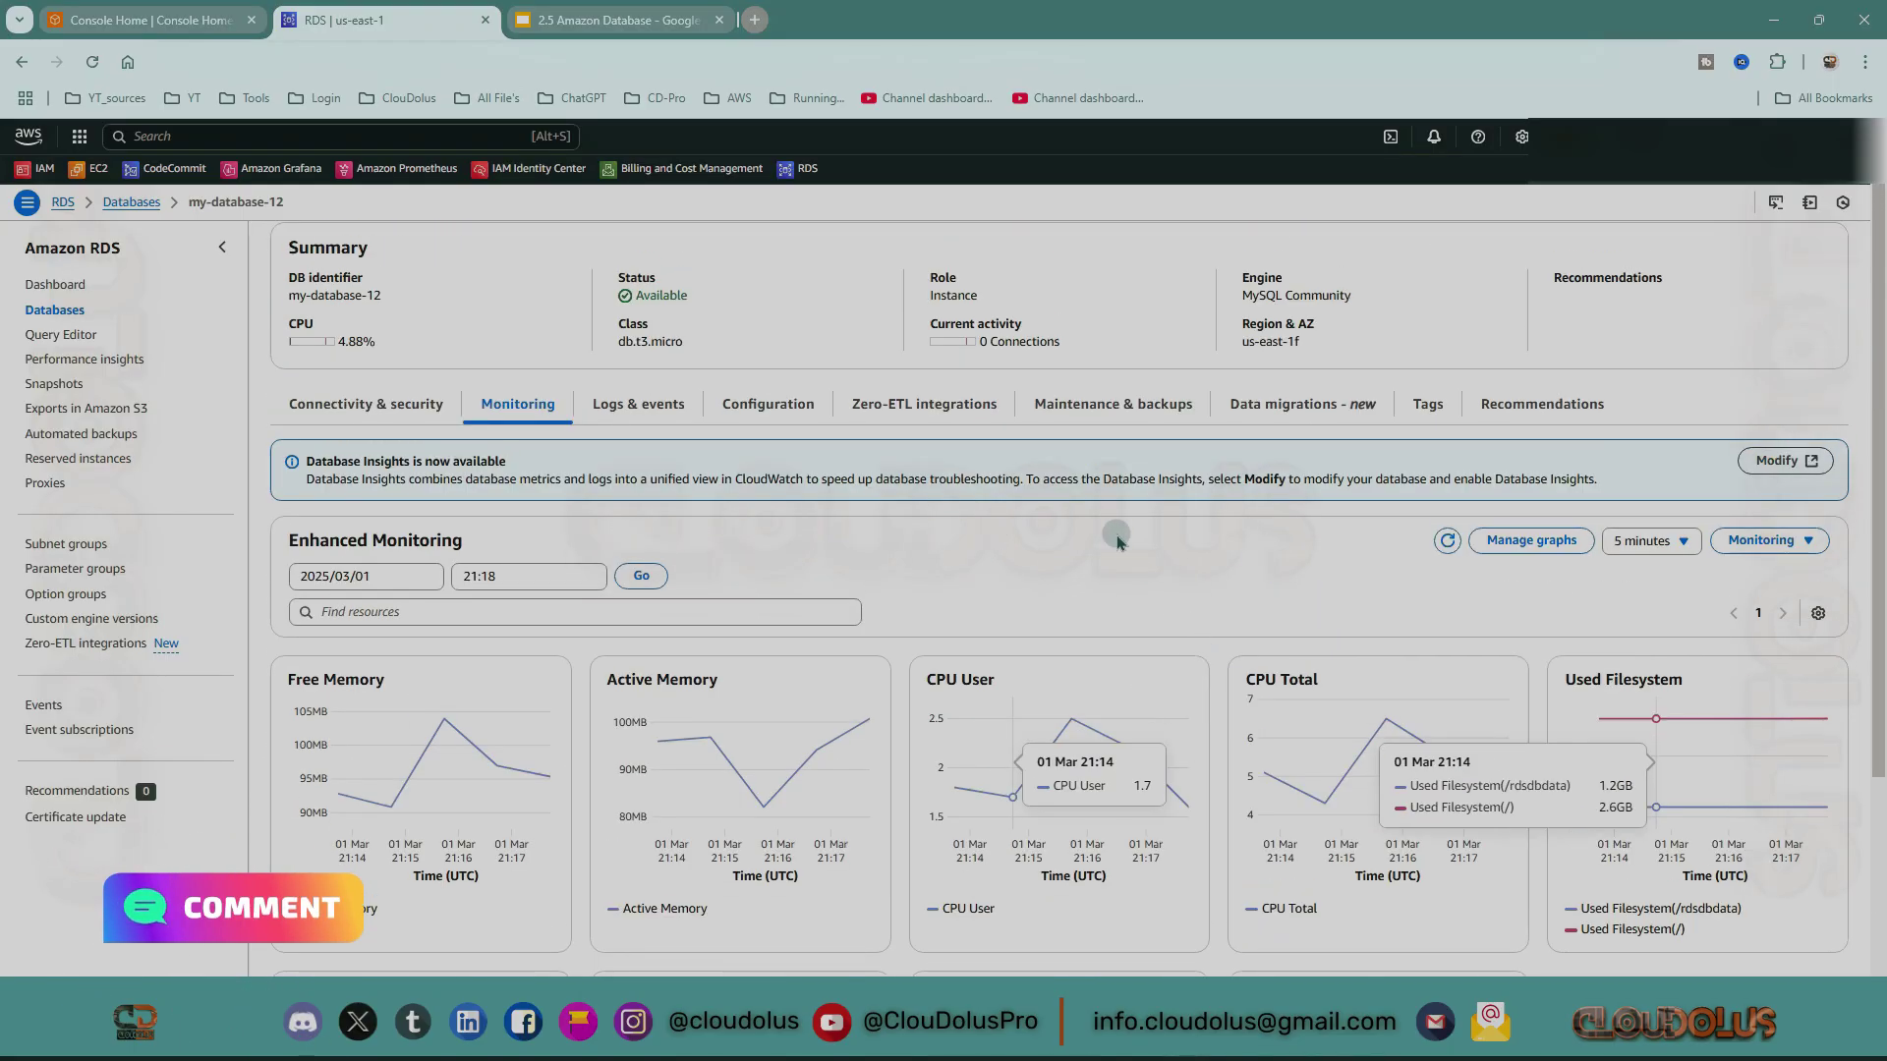
pyautogui.click(1780, 549)
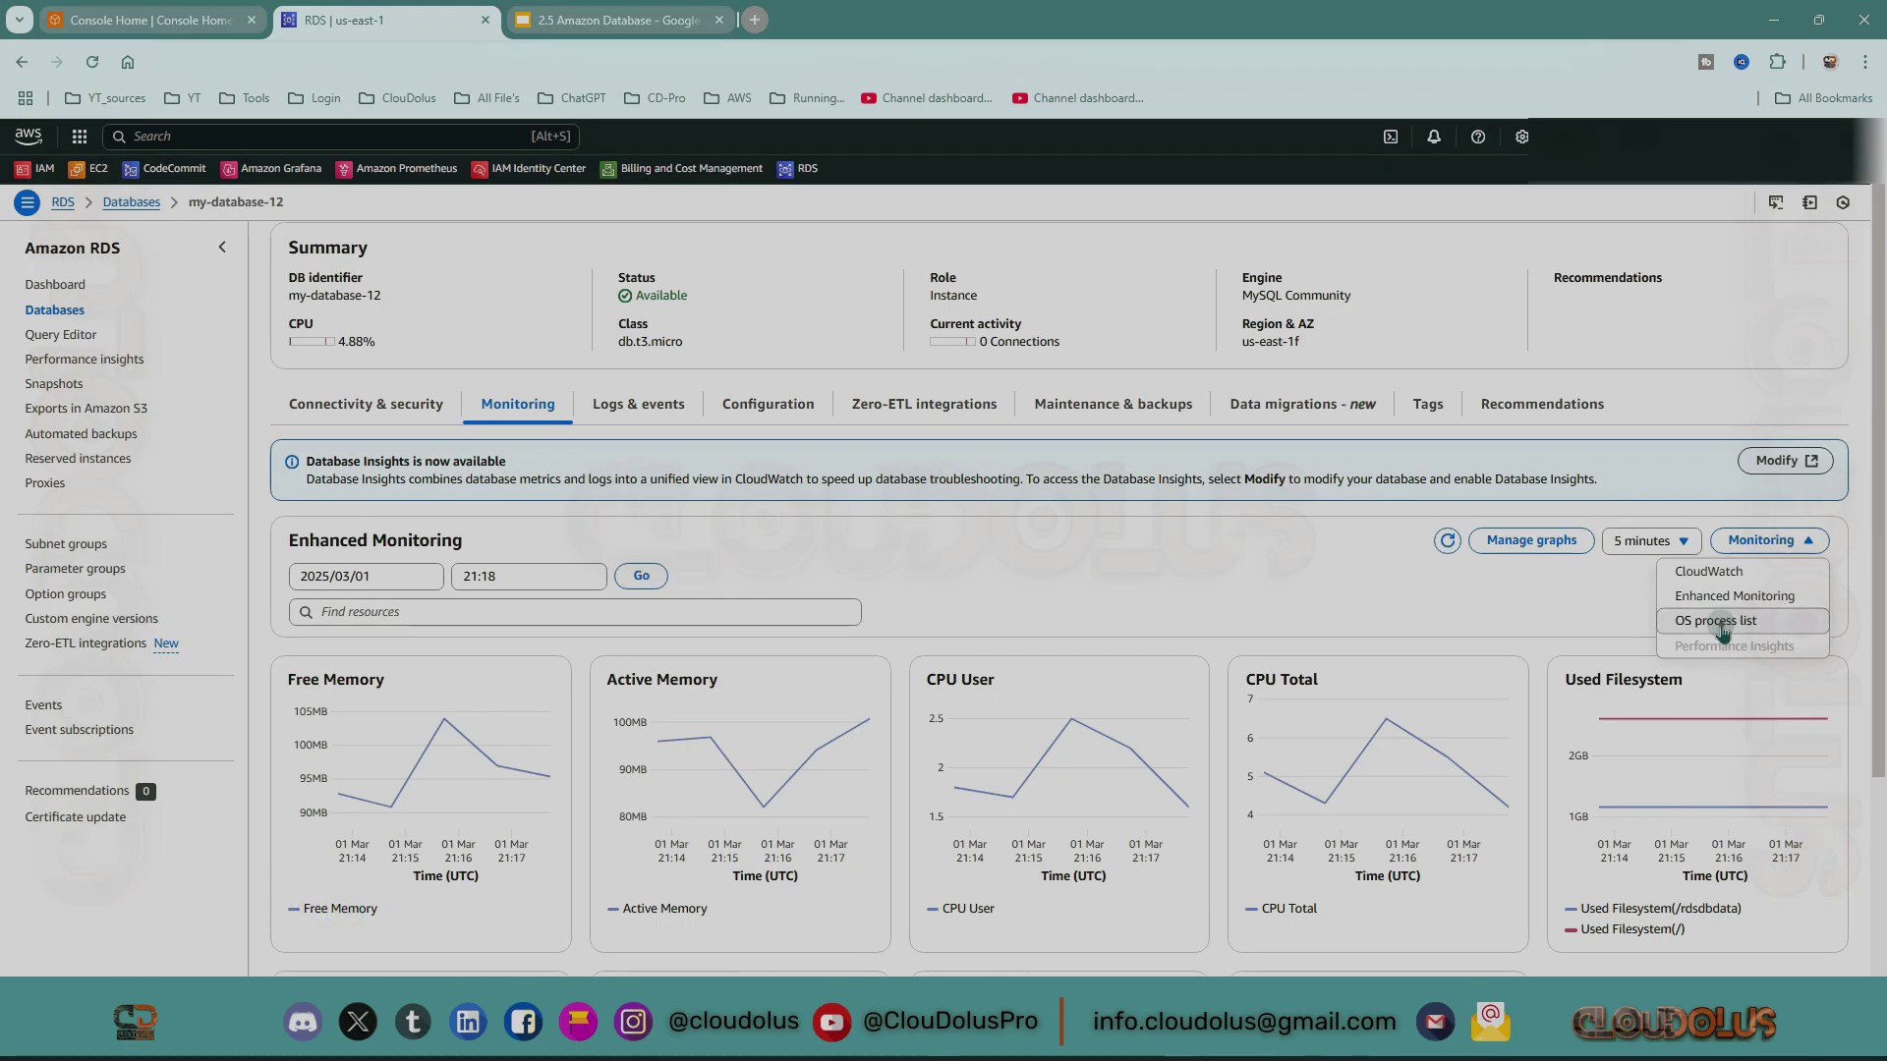
# Display the OS process list with its mysqld processes and their memory use.
pyautogui.click(1723, 626)
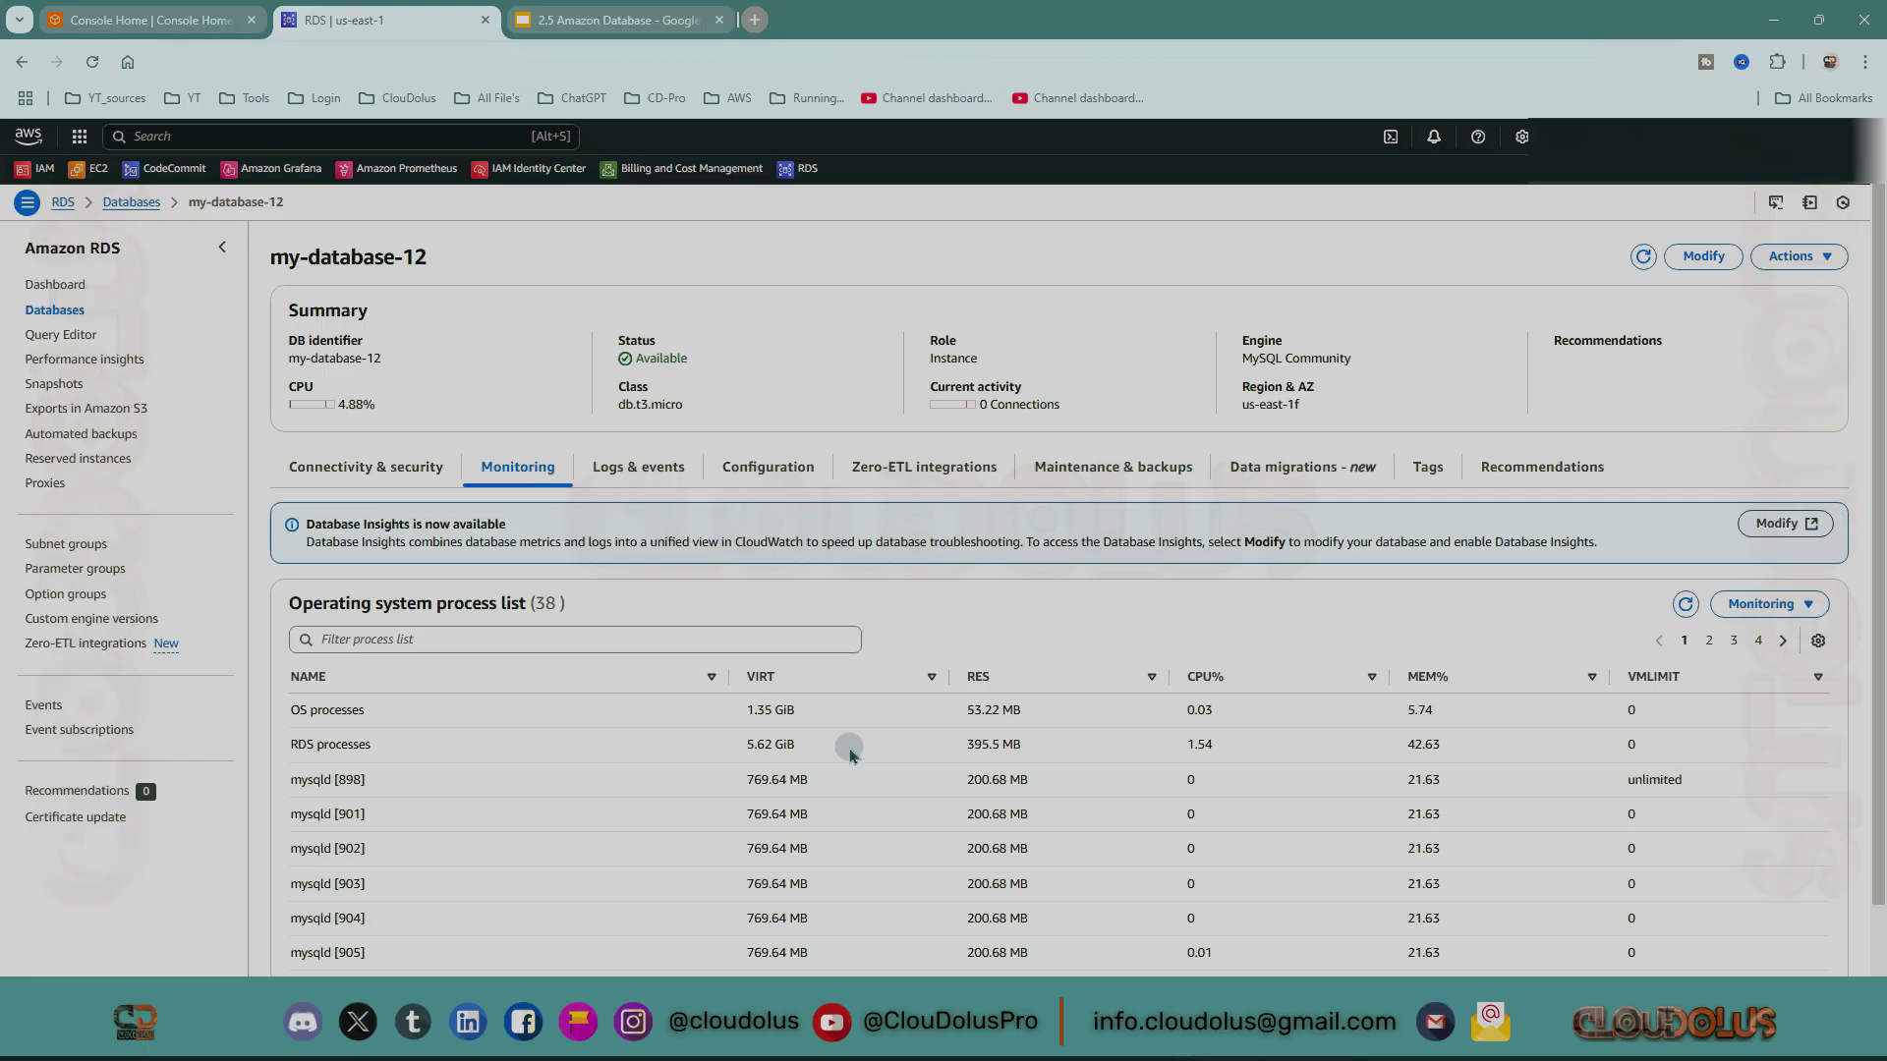
pyautogui.scroll(-1, 850, 753)
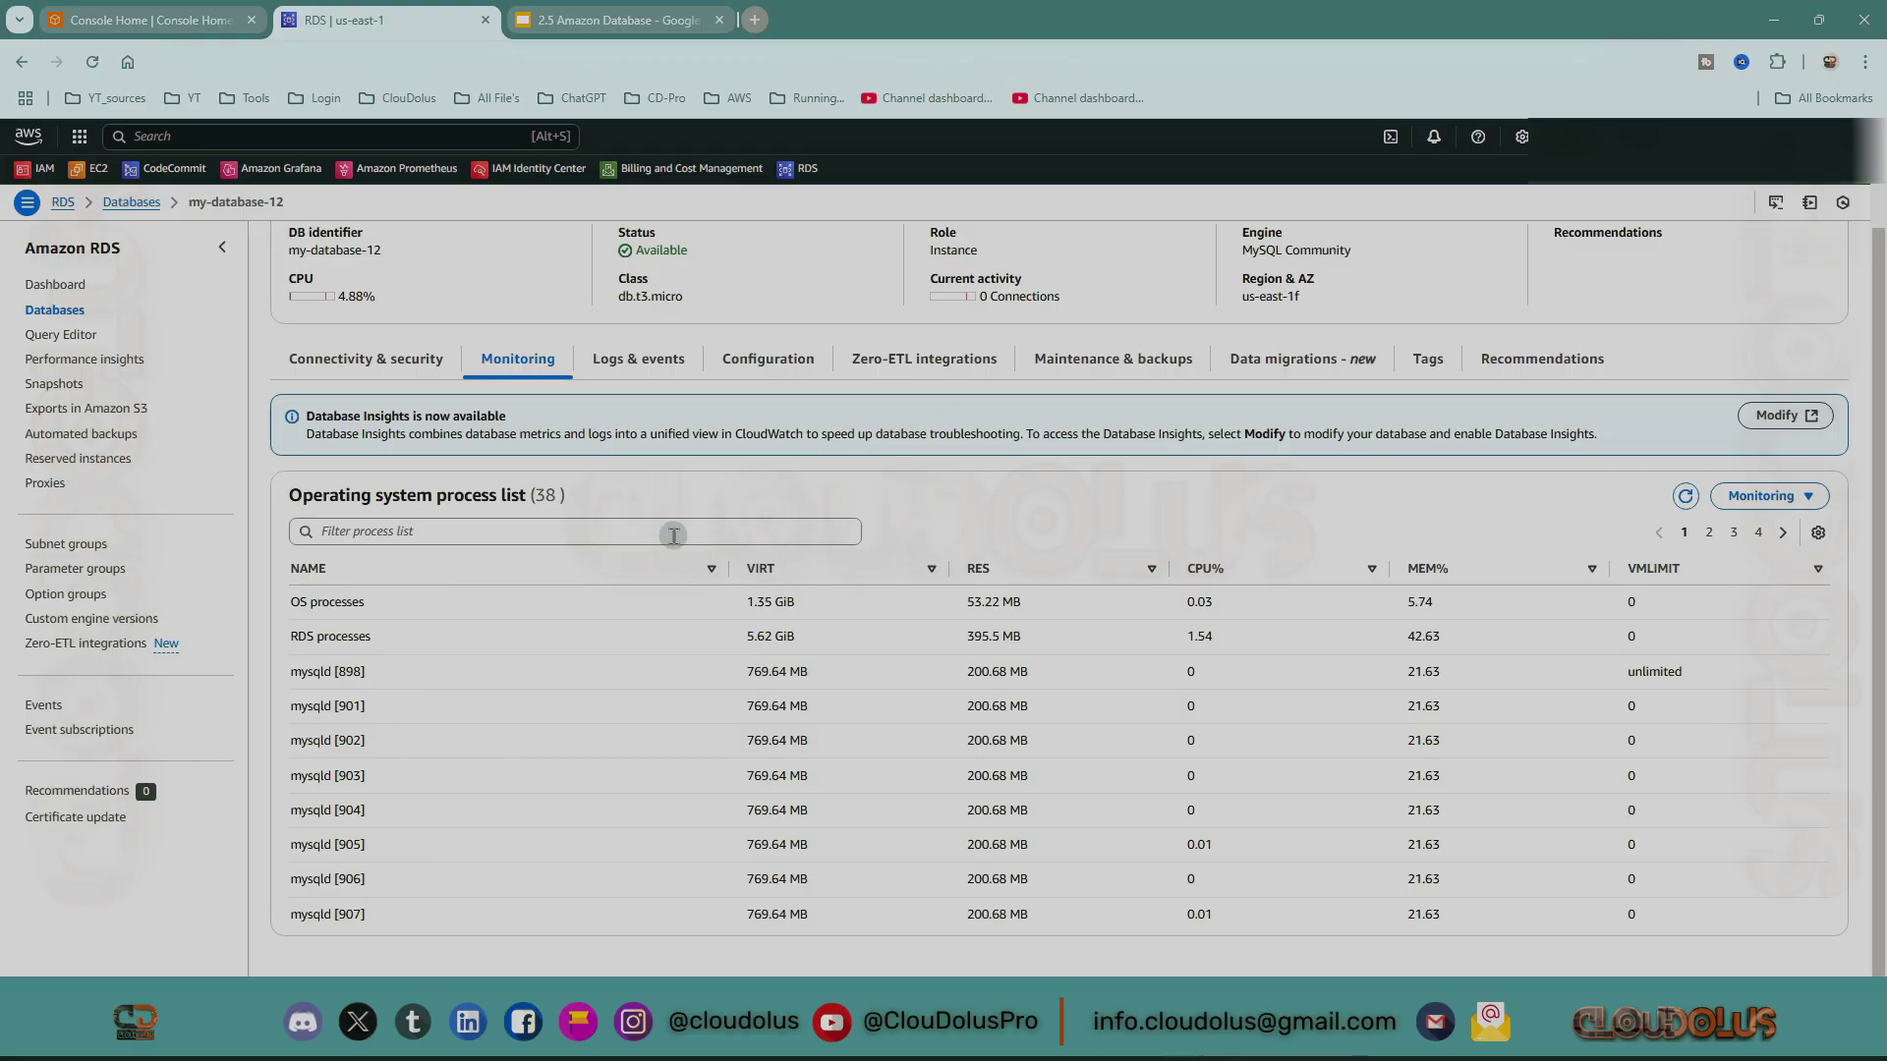
pyautogui.click(1797, 499)
# Return to the CloudWatch view and scroll down to the loaded BinLogDiskUsage chart.
pyautogui.click(1710, 527)
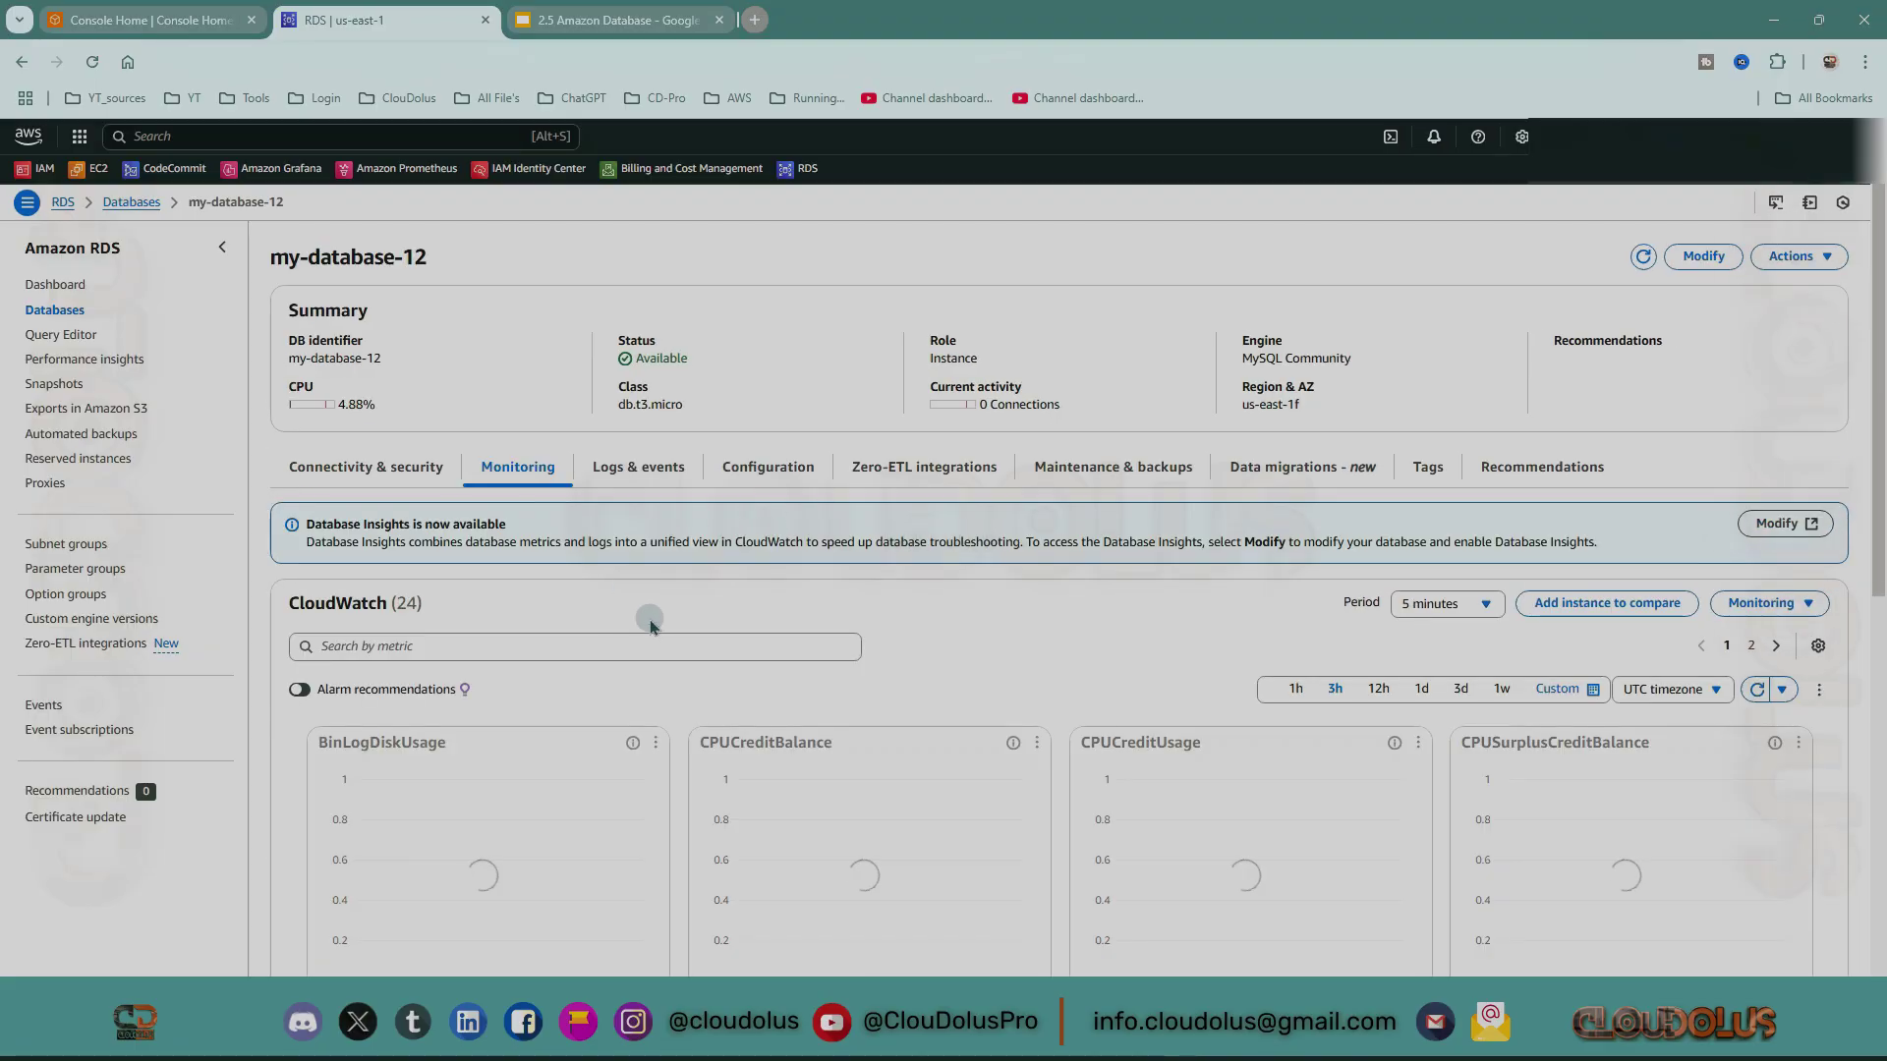
pyautogui.scroll(-2, 658, 629)
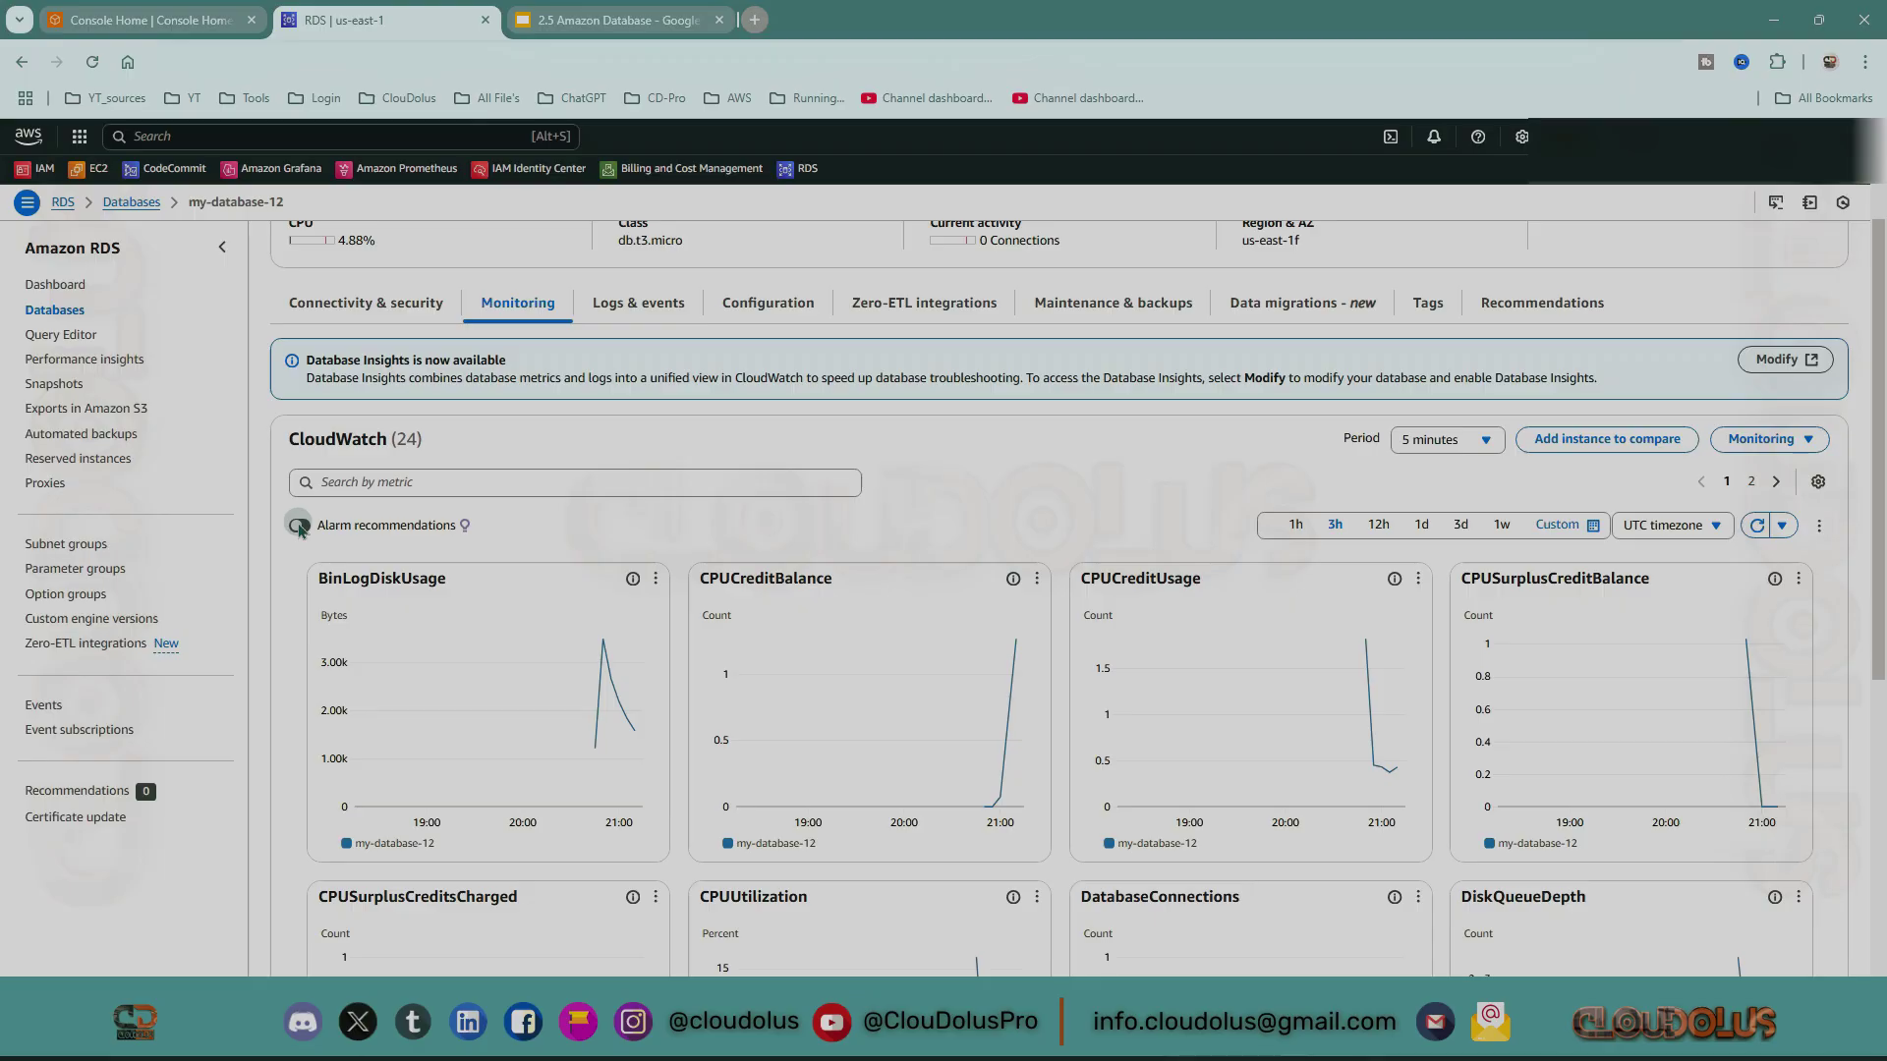
# Turn on Alarm recommendations, narrowing the graphs to six such as CPUUtilization and FreeableMemory.
pyautogui.click(299, 526)
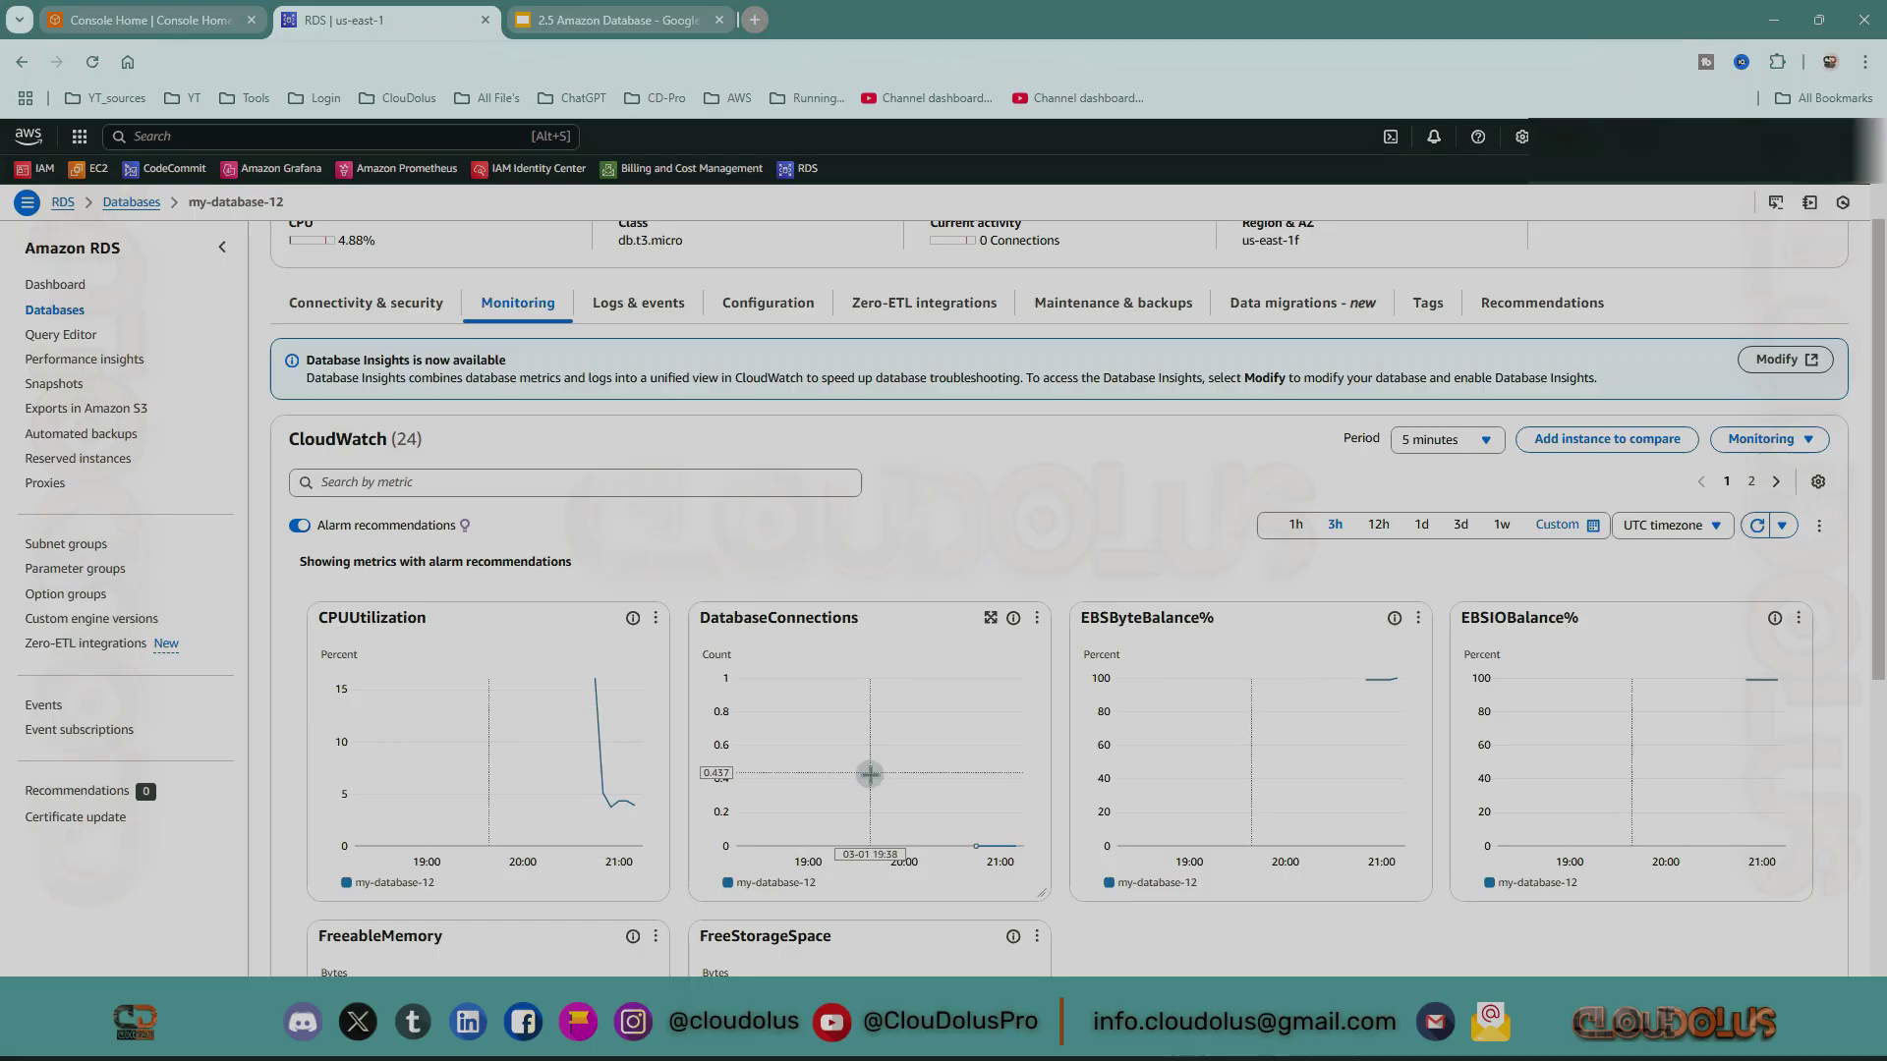
pyautogui.scroll(-3, 870, 774)
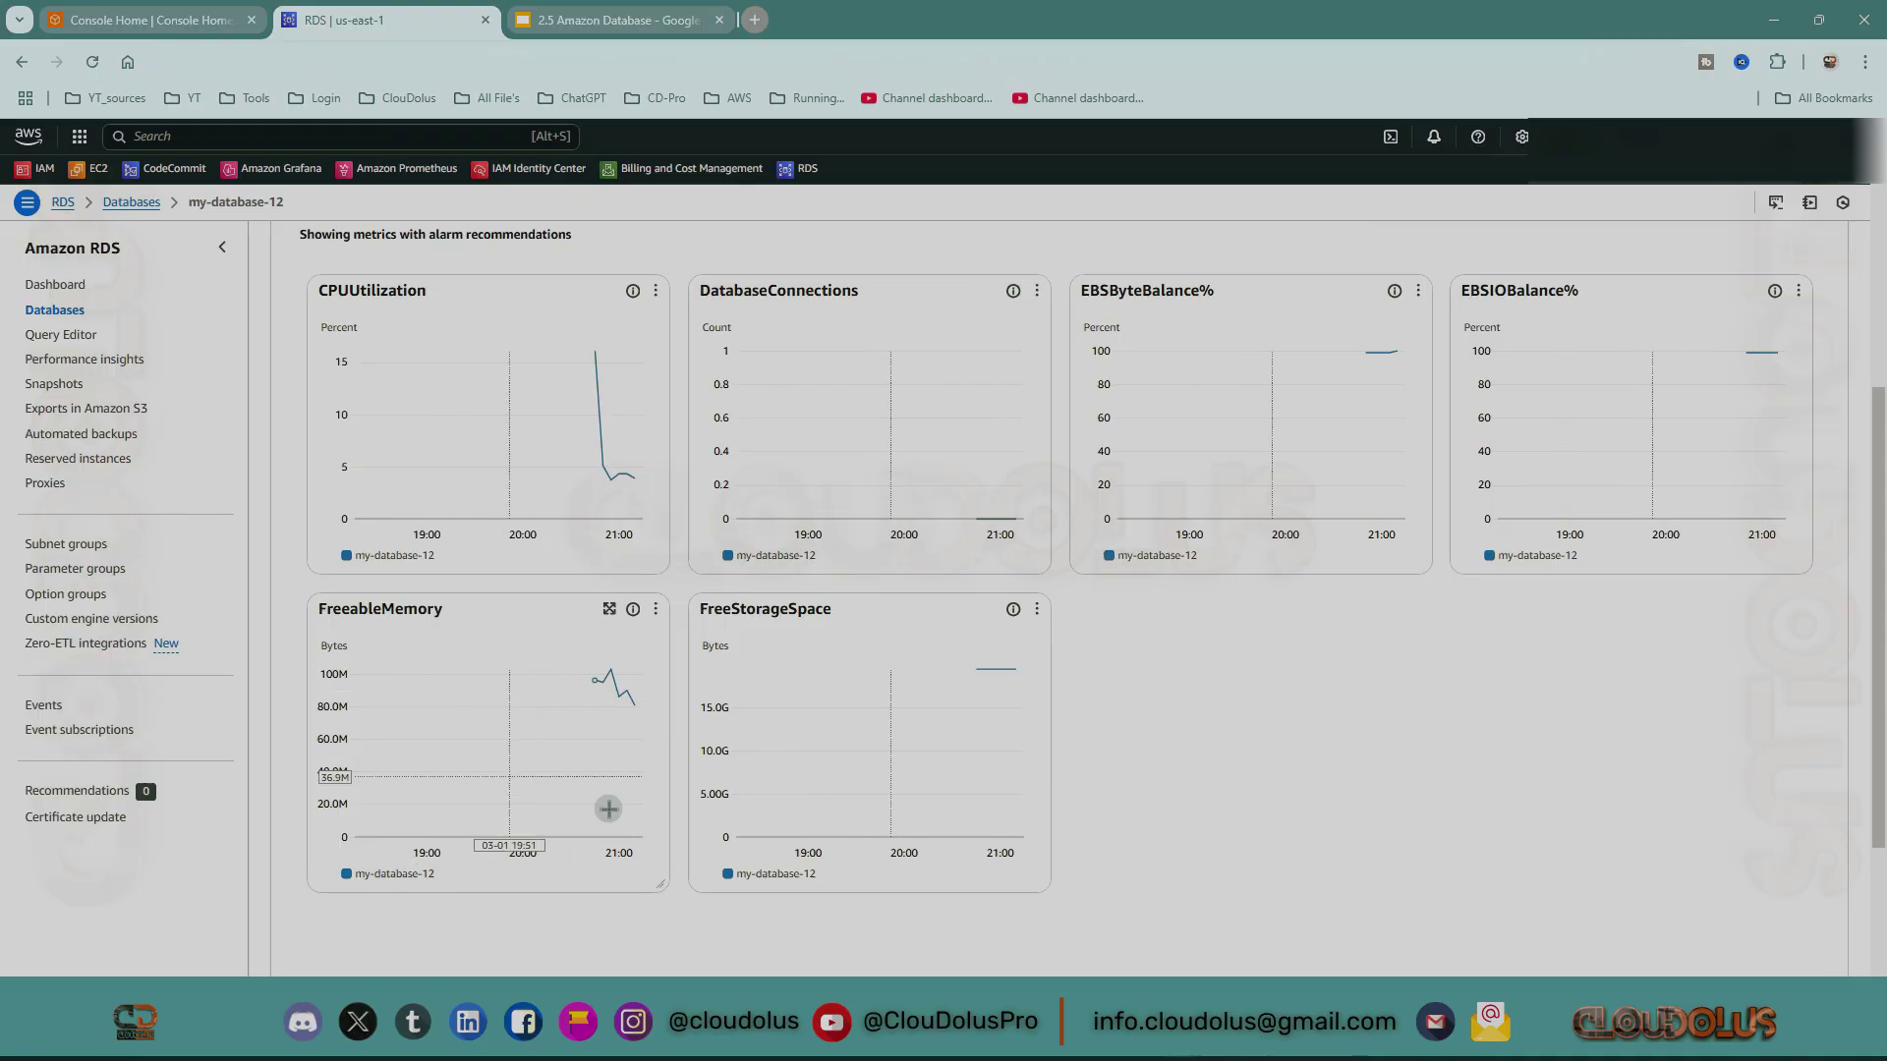
pyautogui.scroll(2, 482, 654)
pyautogui.moveTo(491, 641)
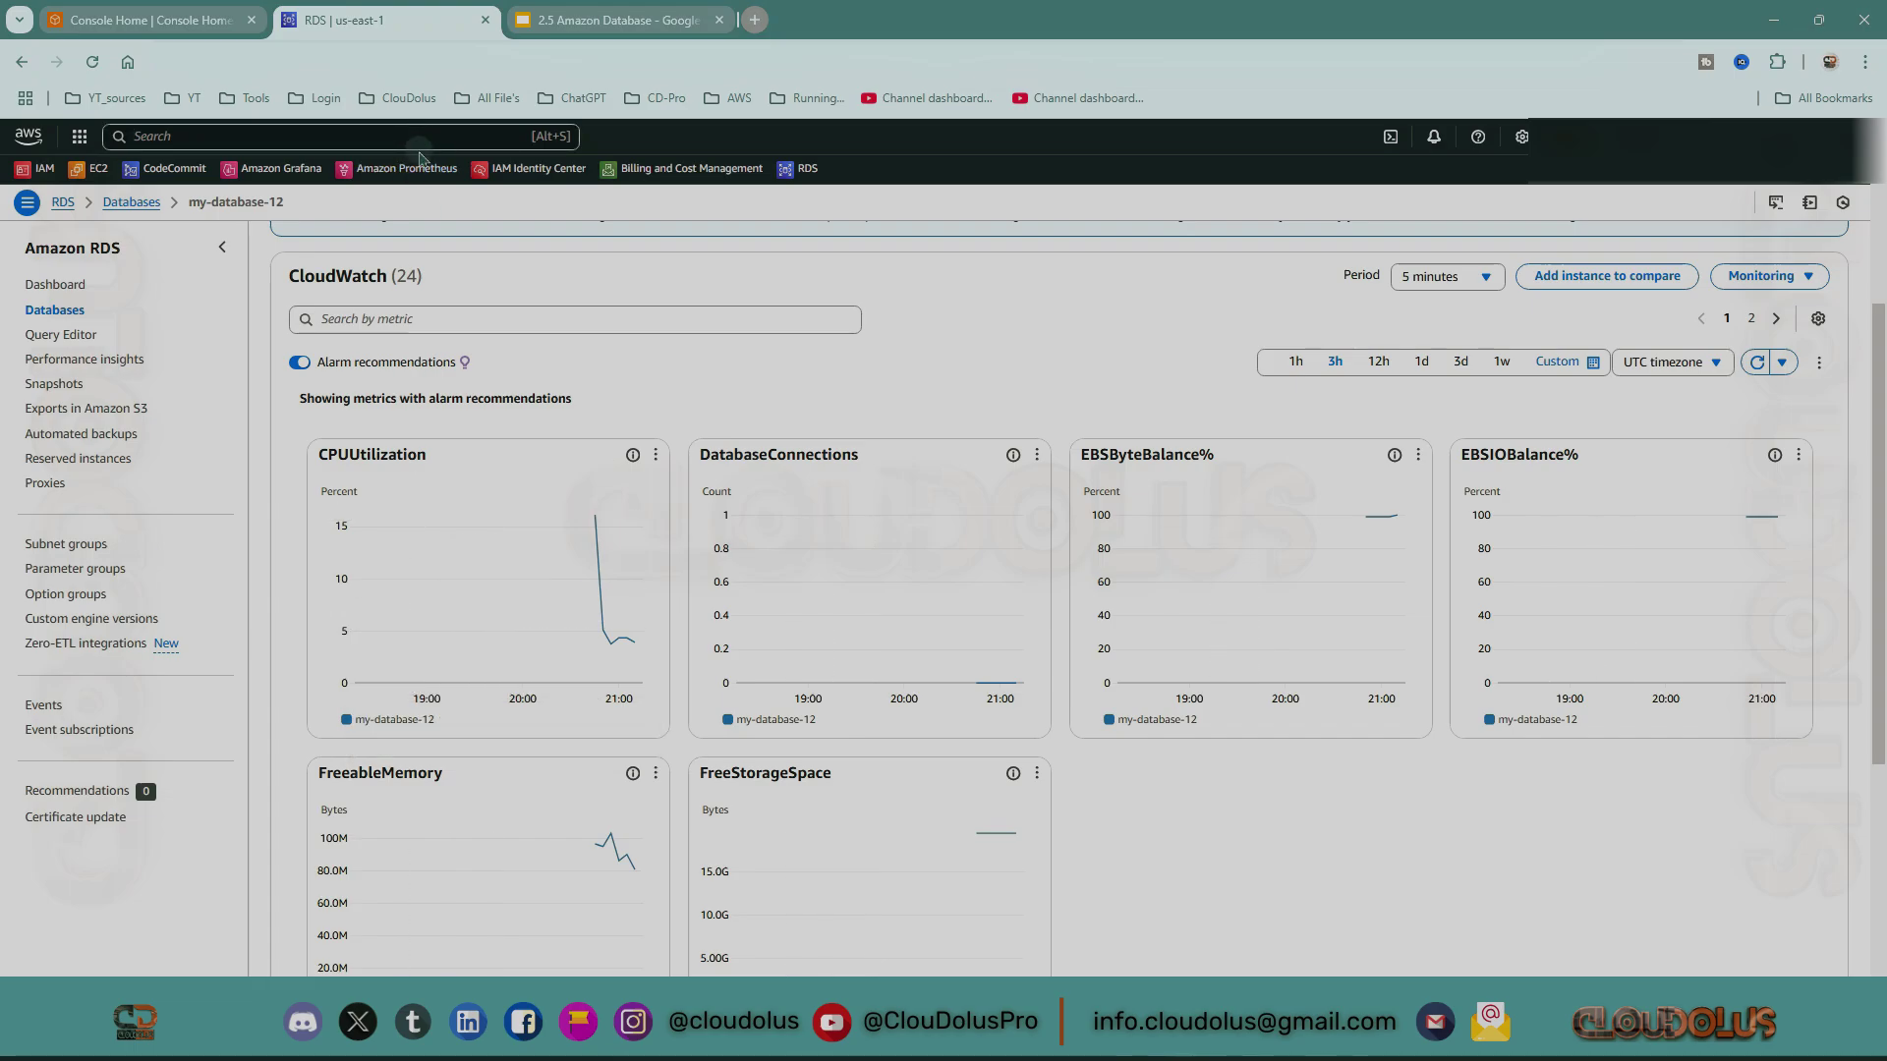
# Search the console for 'cloudwatch' and open the CloudWatch service in a background tab.
pyautogui.write('loud')
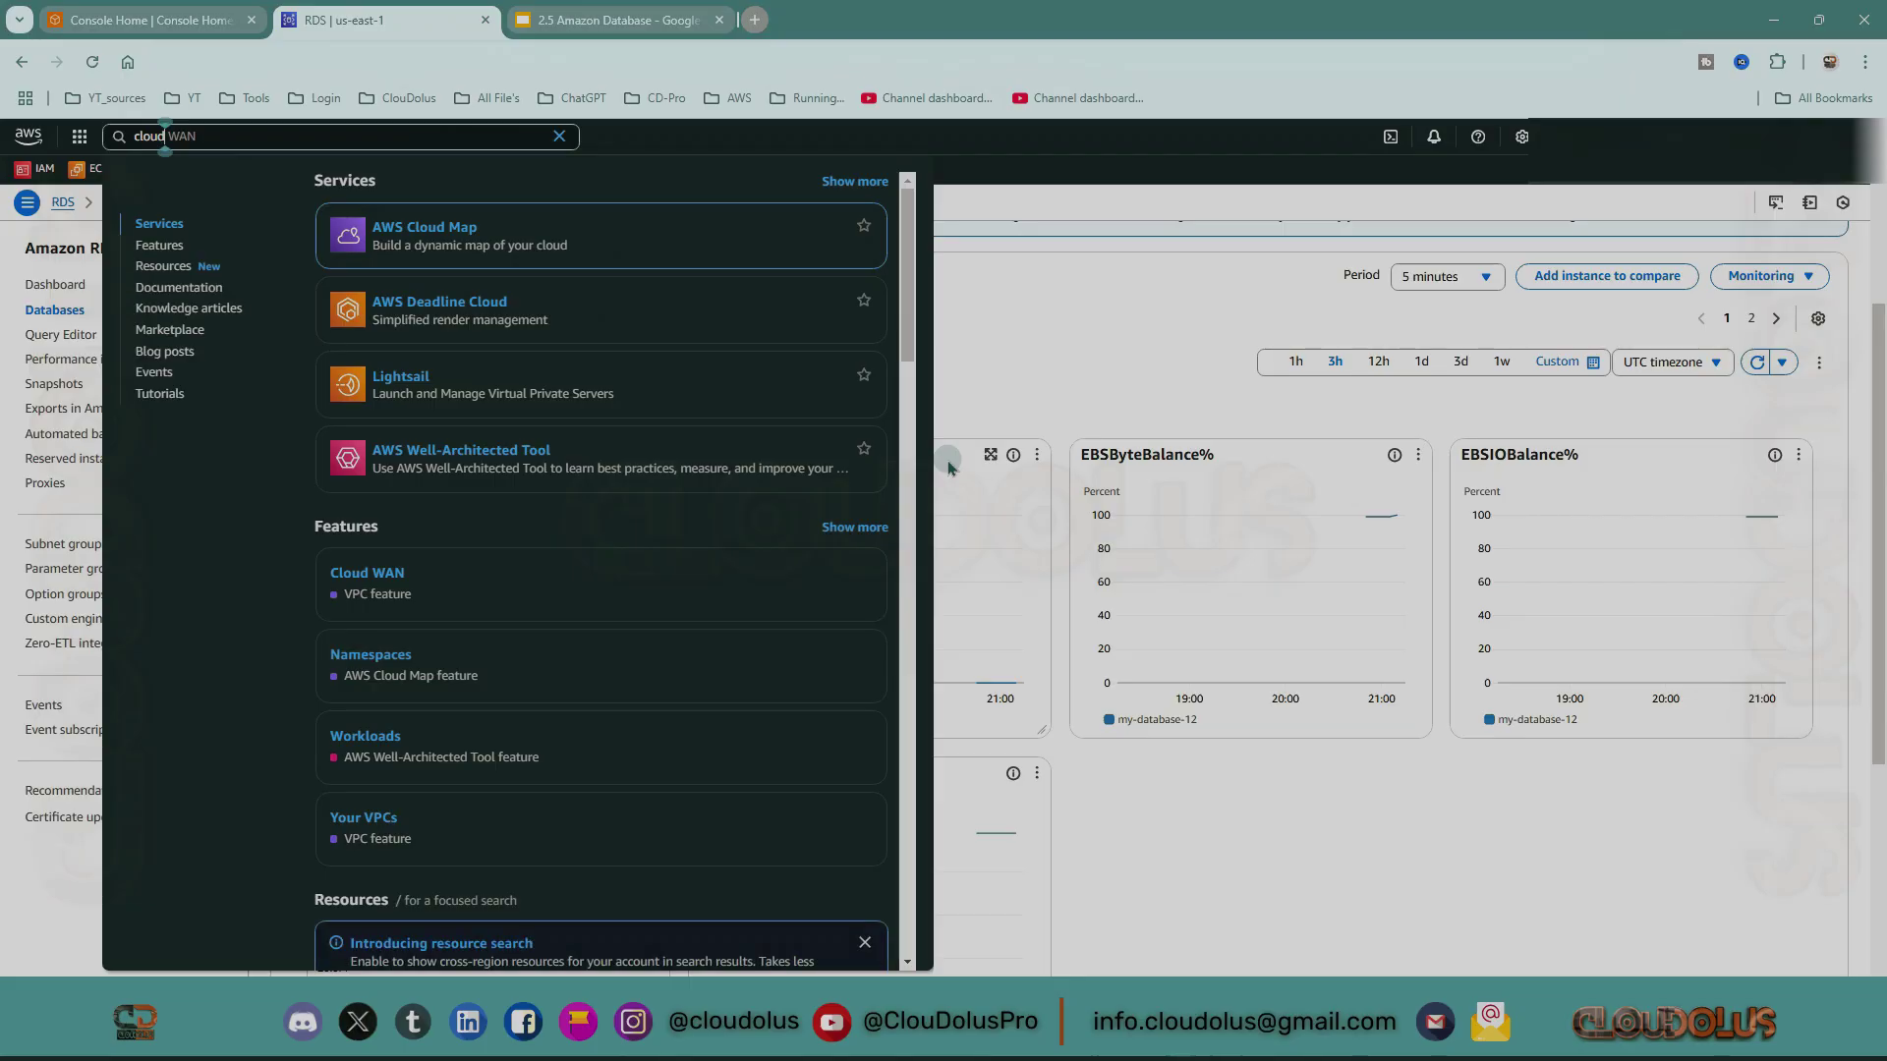
pyautogui.write('watch')
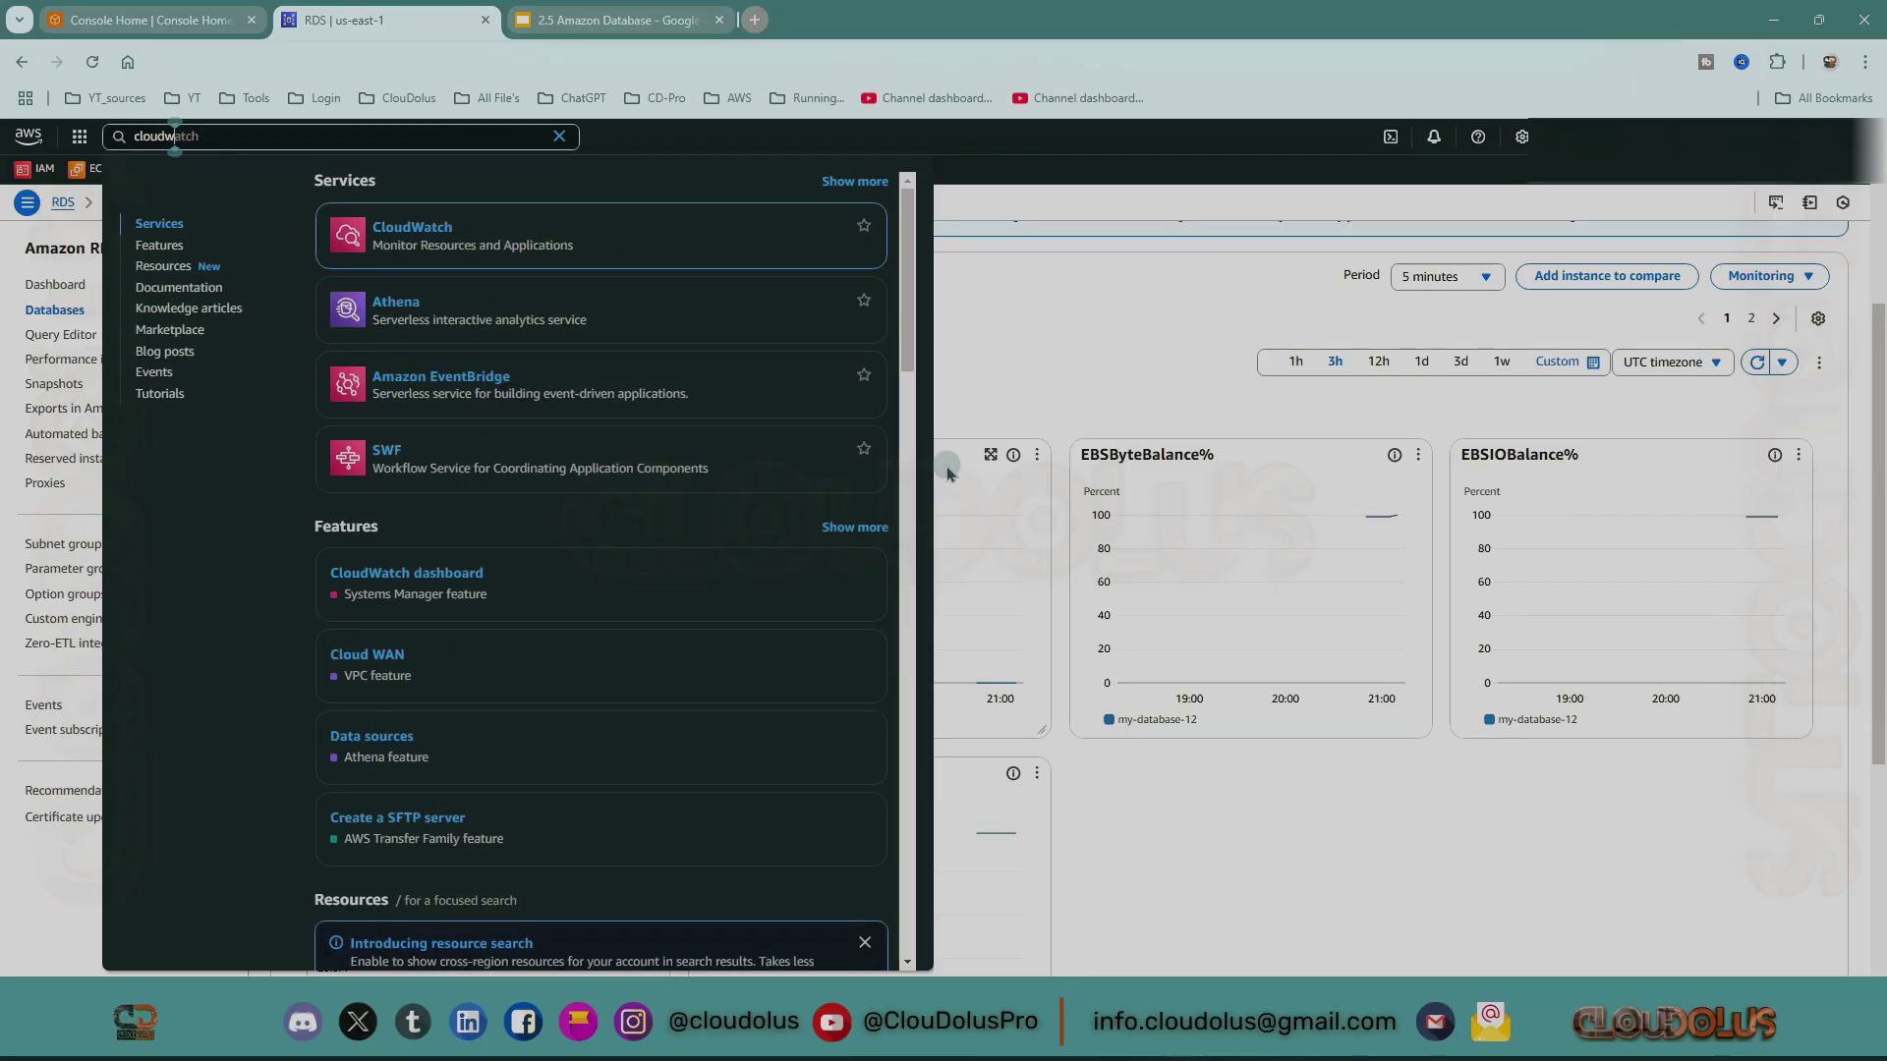
pyautogui.middleClick(412, 227)
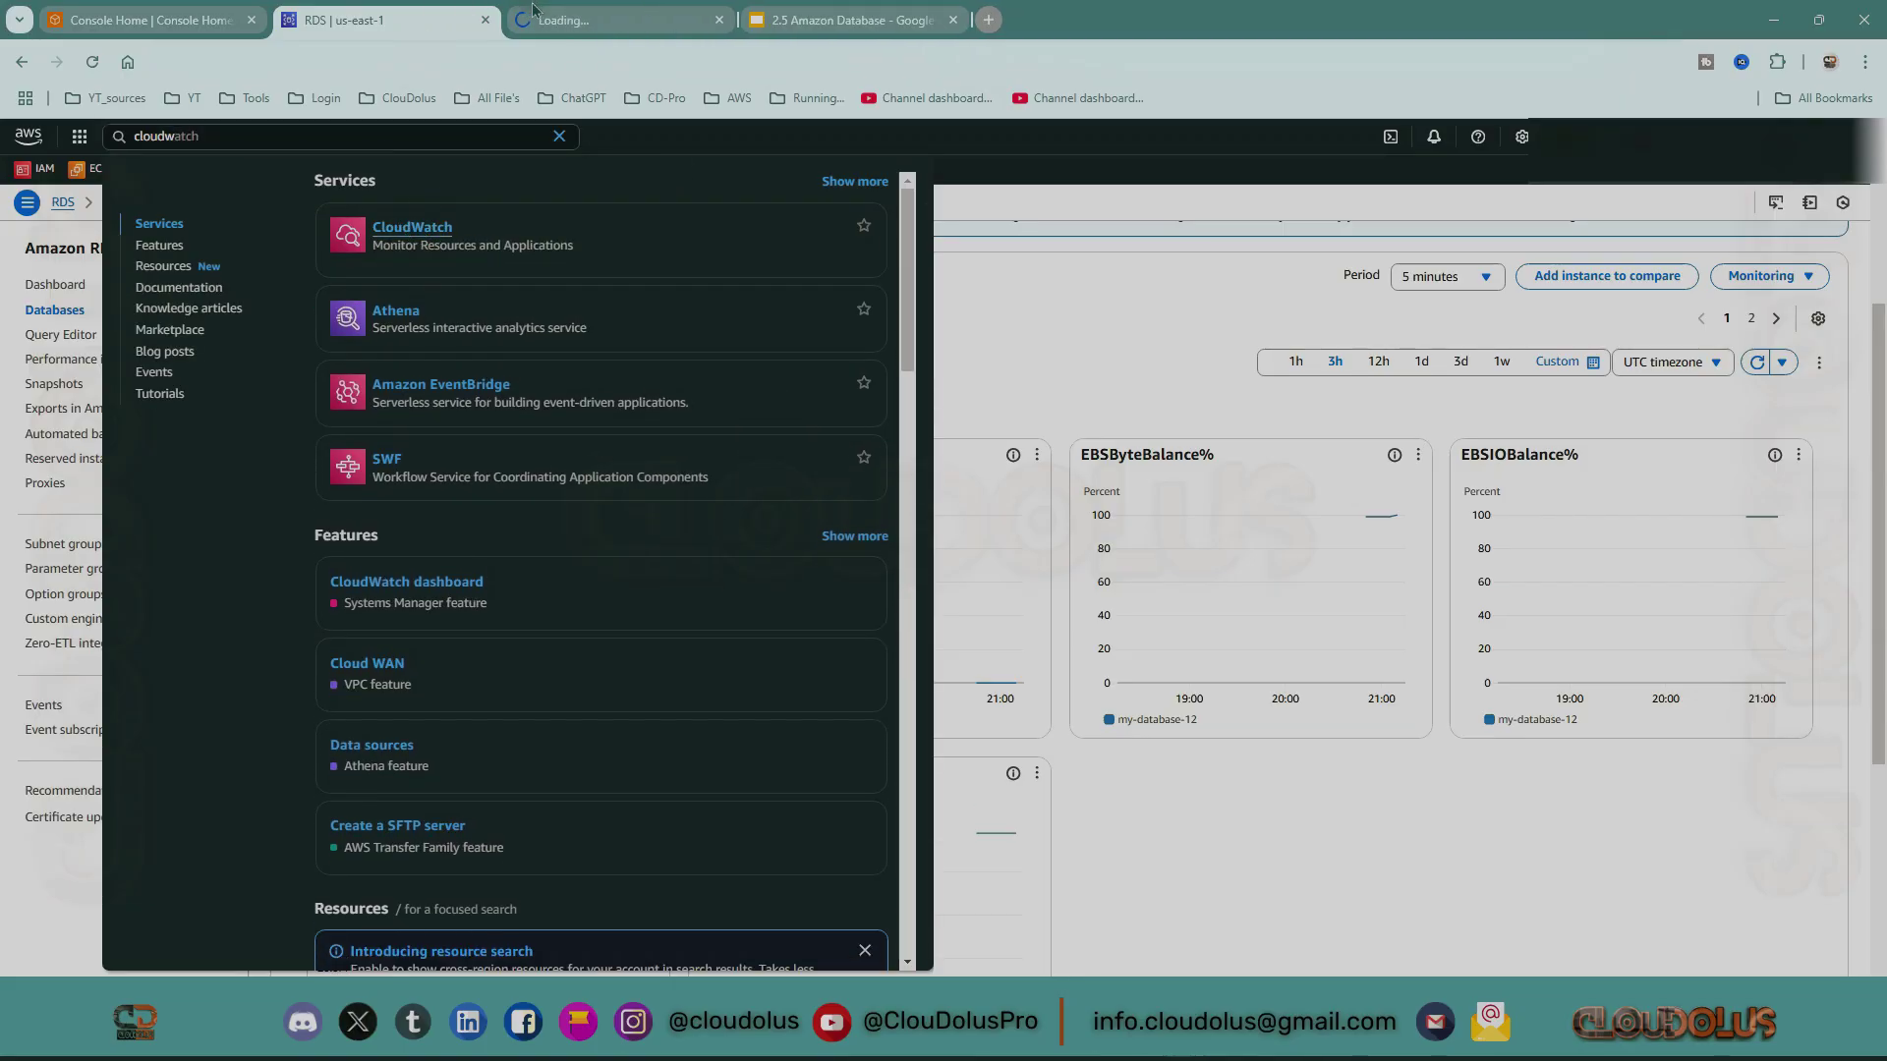
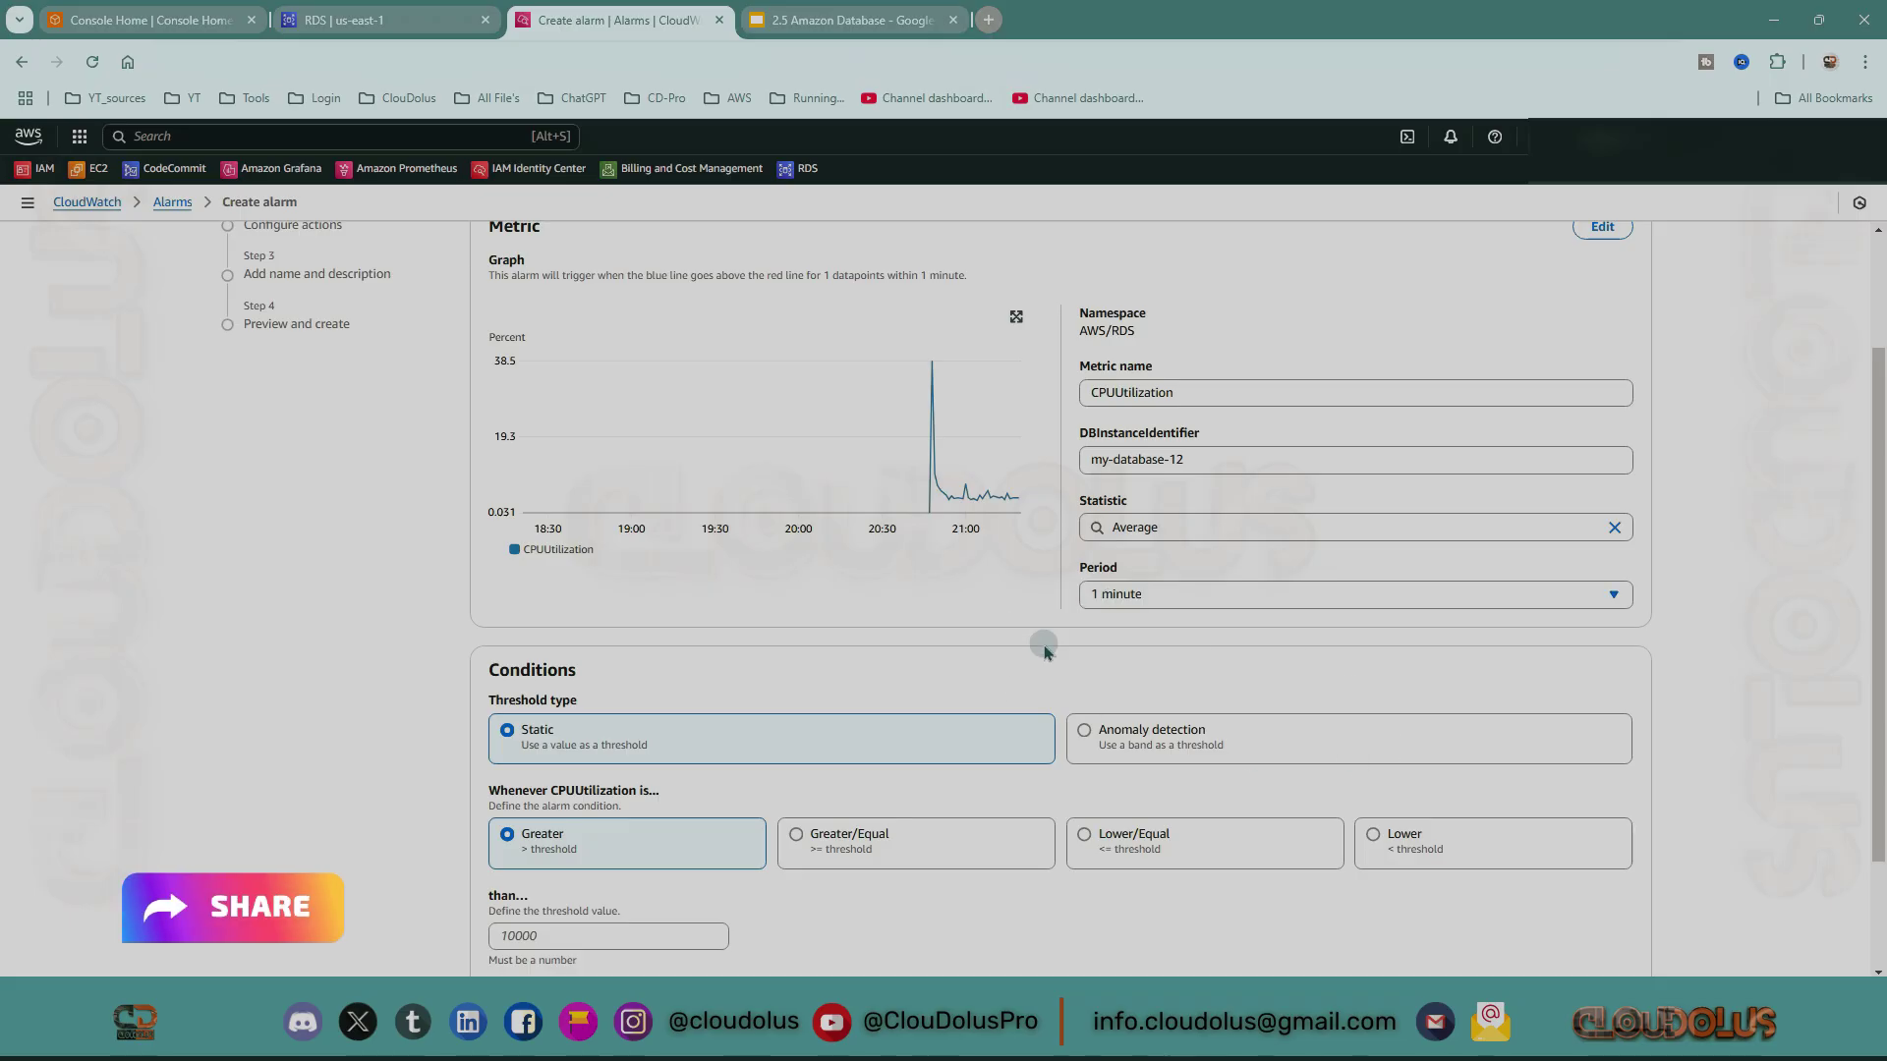
pyautogui.moveTo(1009, 509)
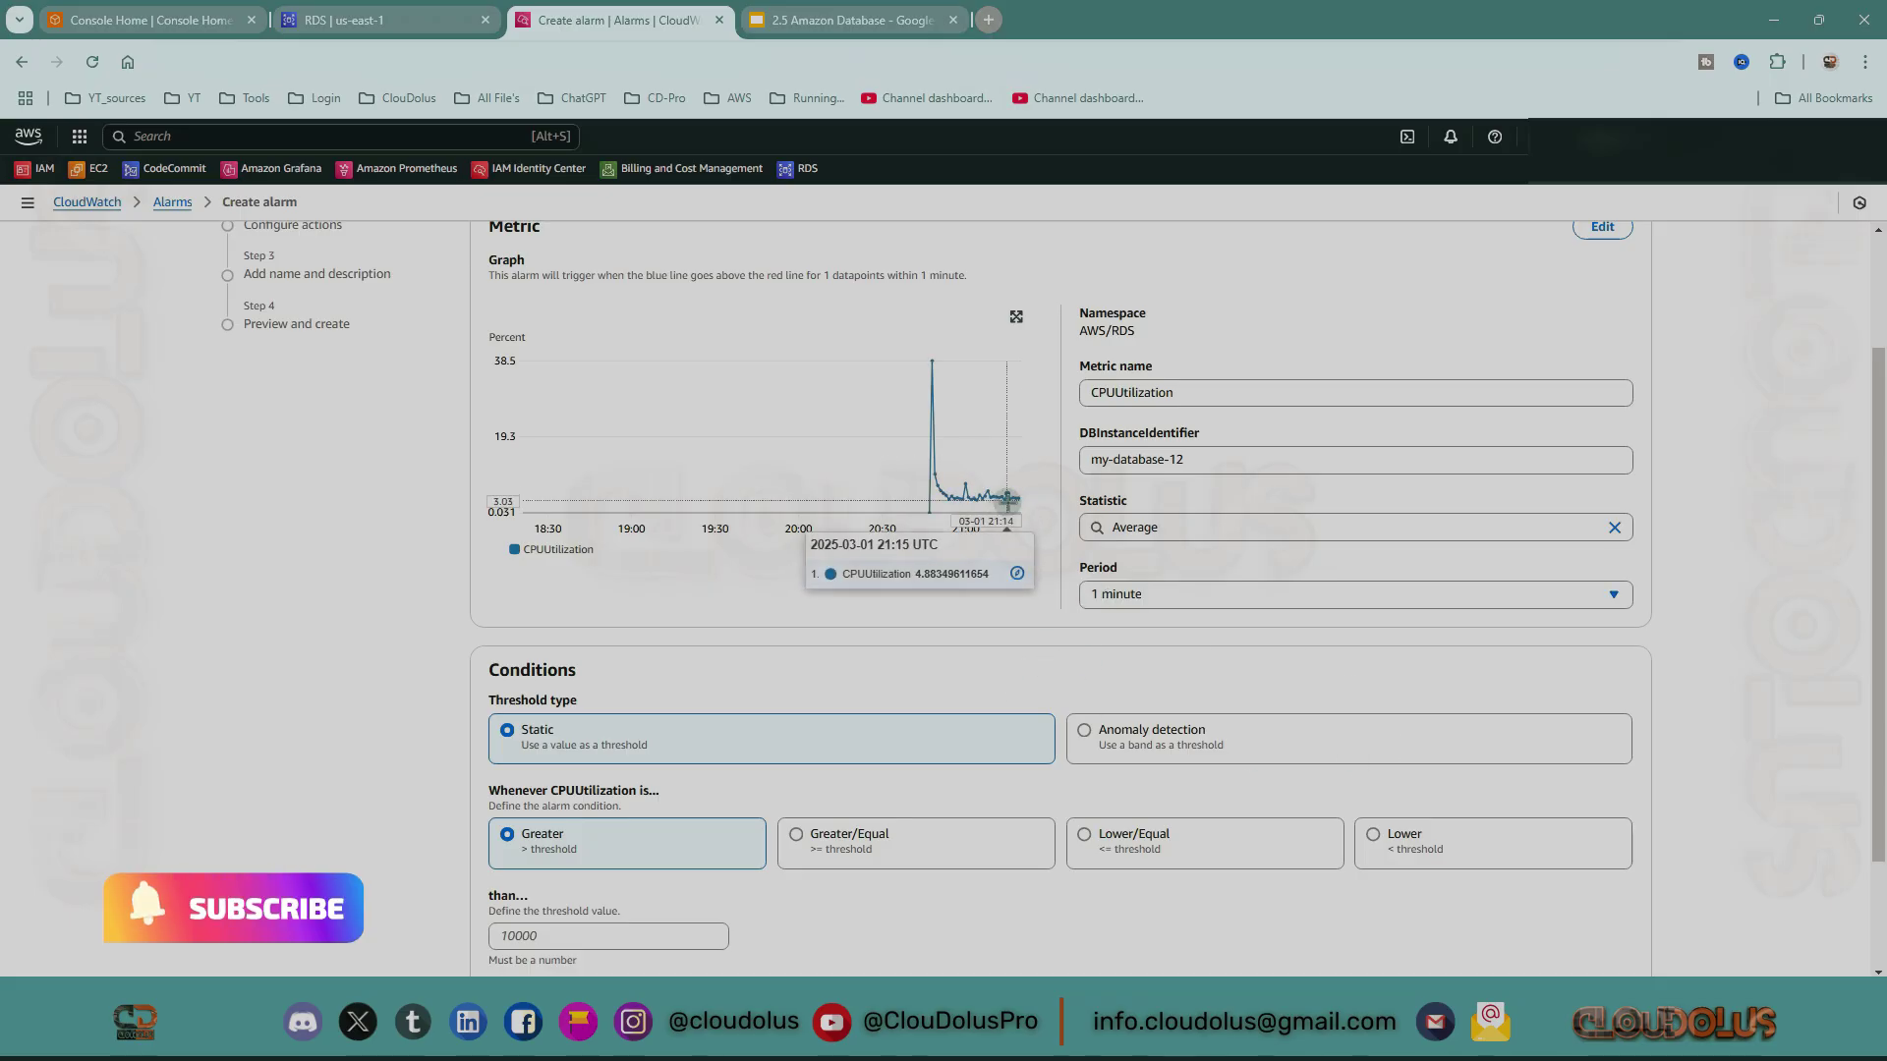
pyautogui.scroll(-2, 521, 605)
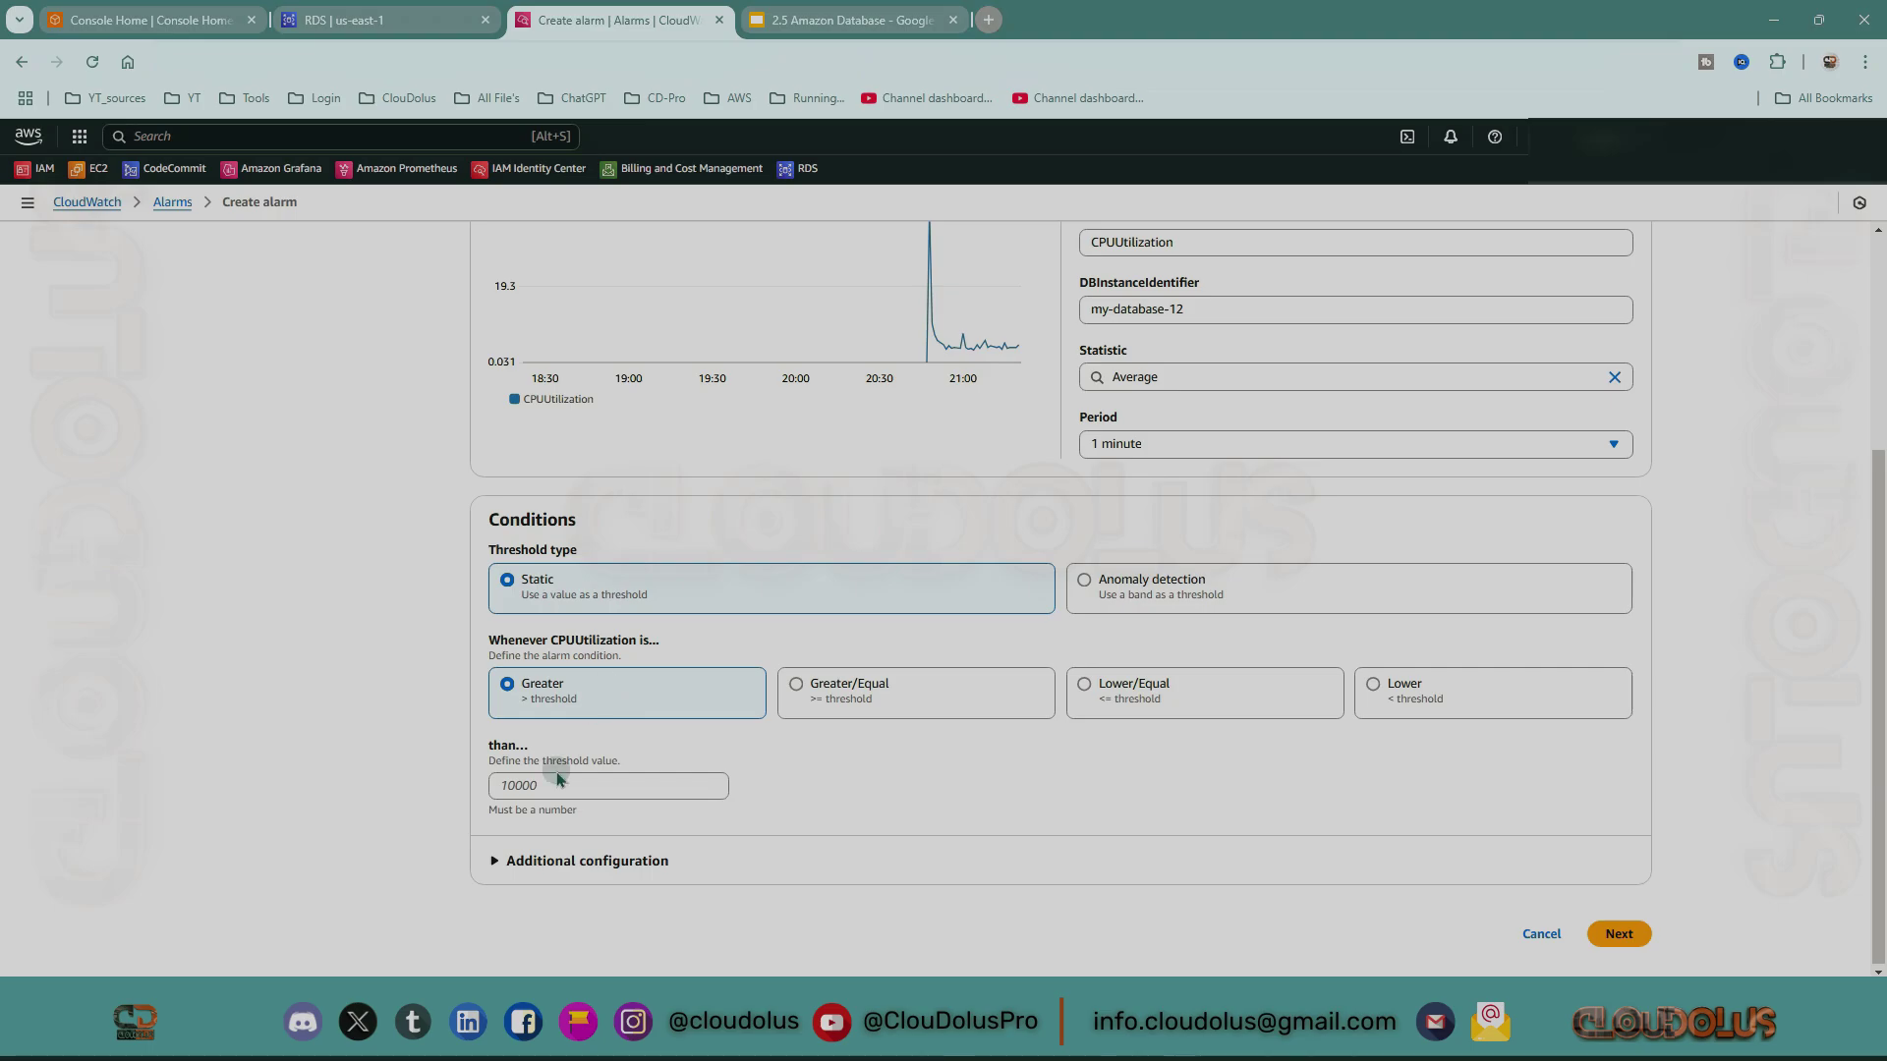
pyautogui.scroll(2, 786, 488)
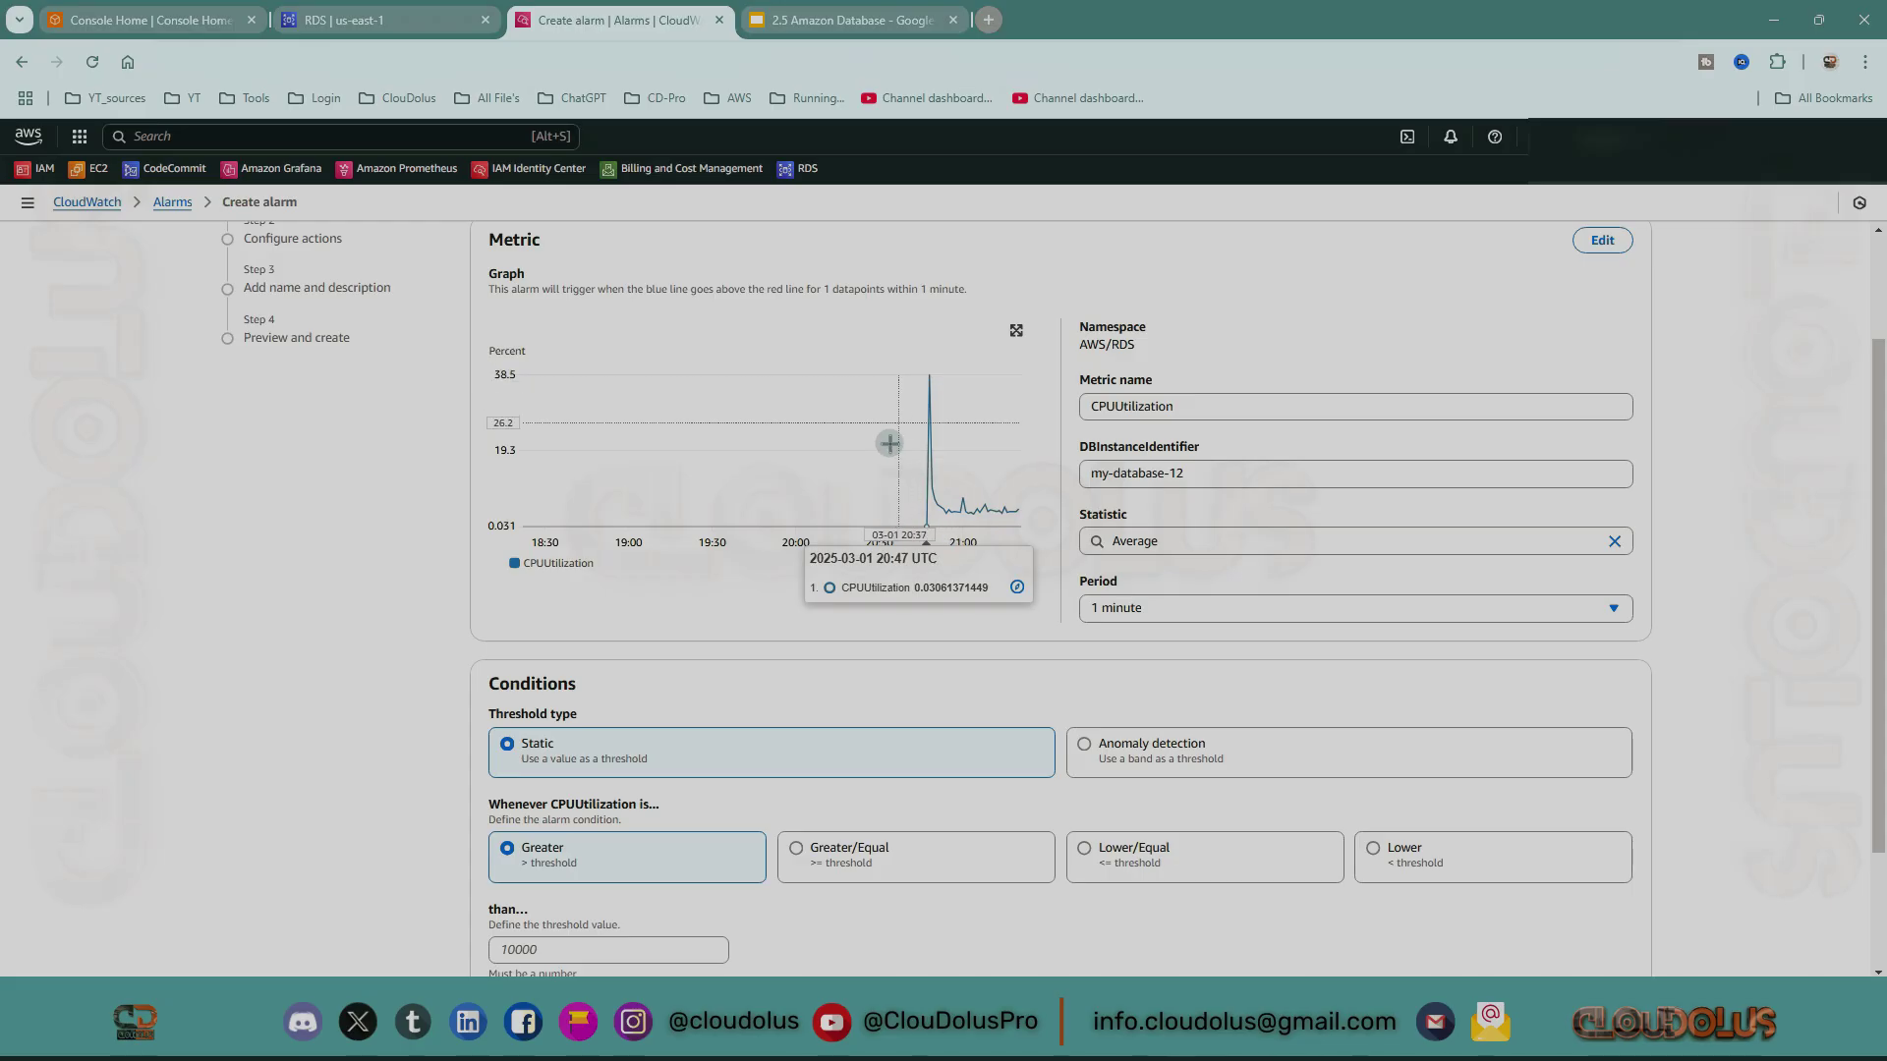
pyautogui.scroll(-2, 865, 442)
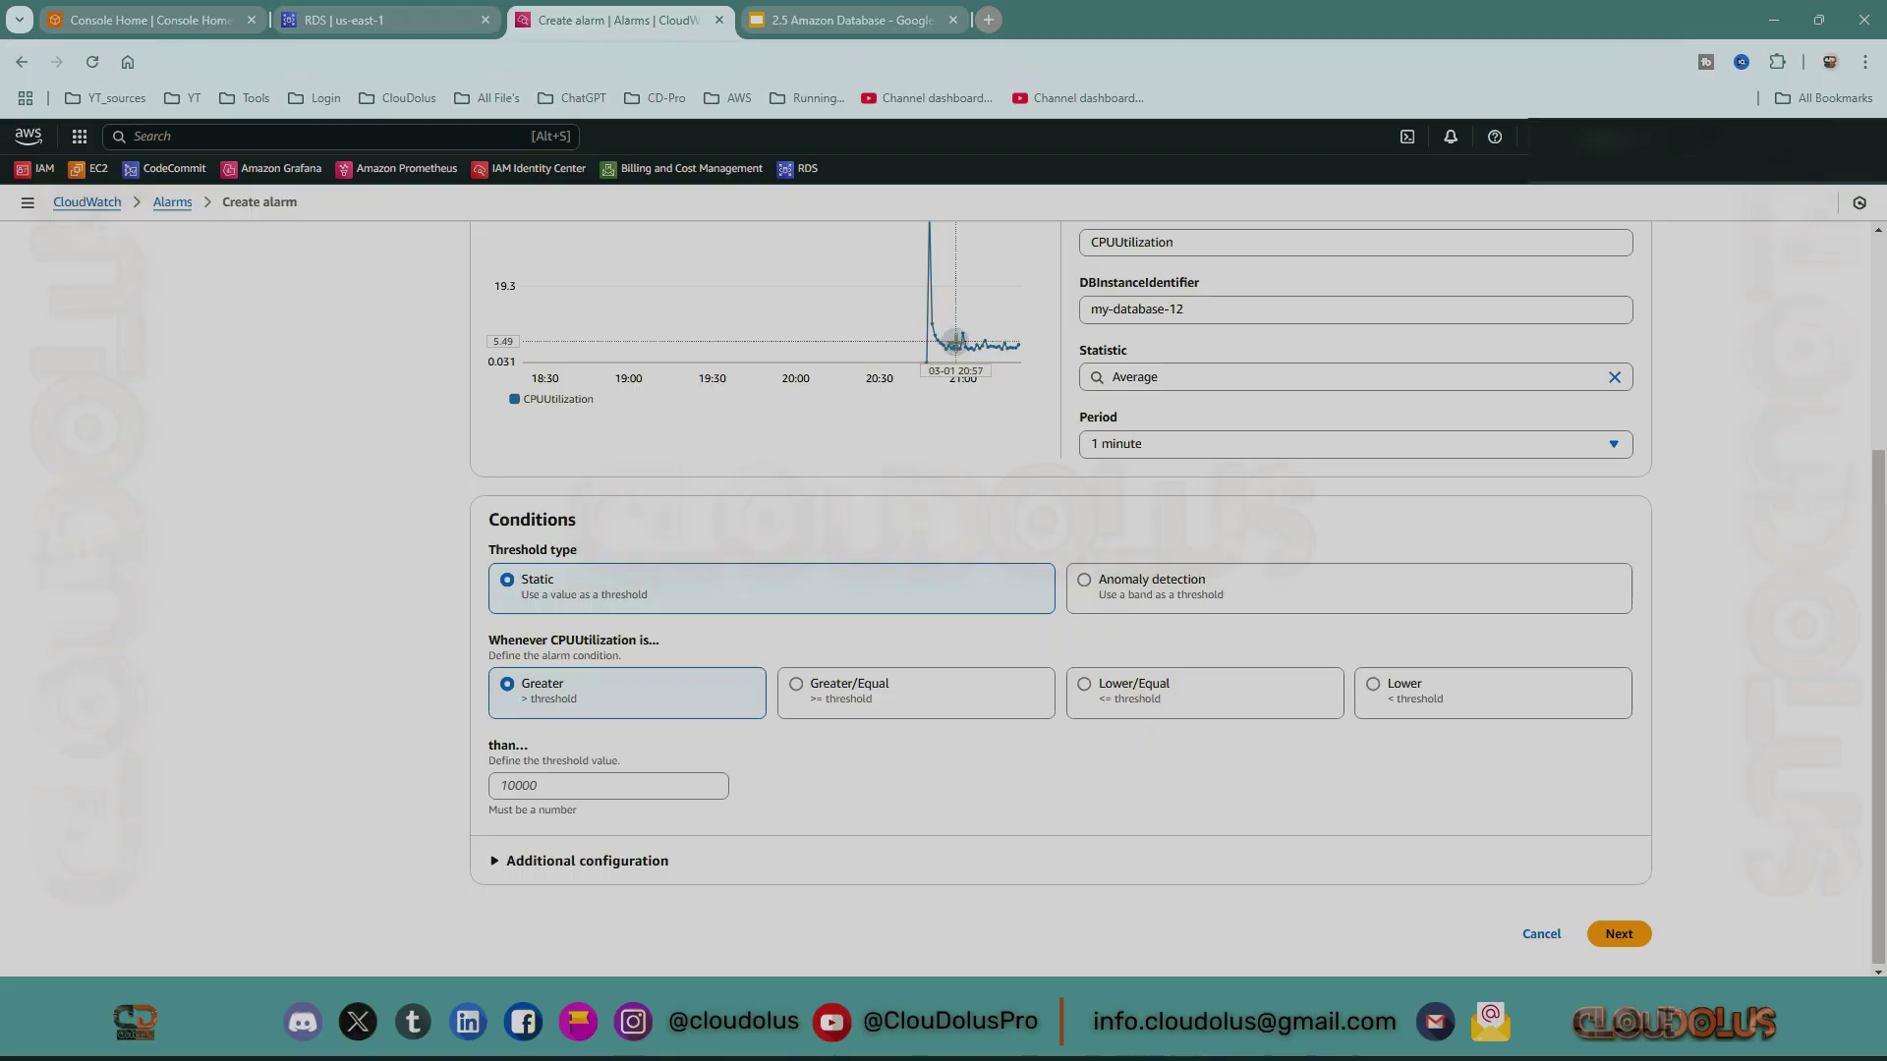
pyautogui.moveTo(963, 332)
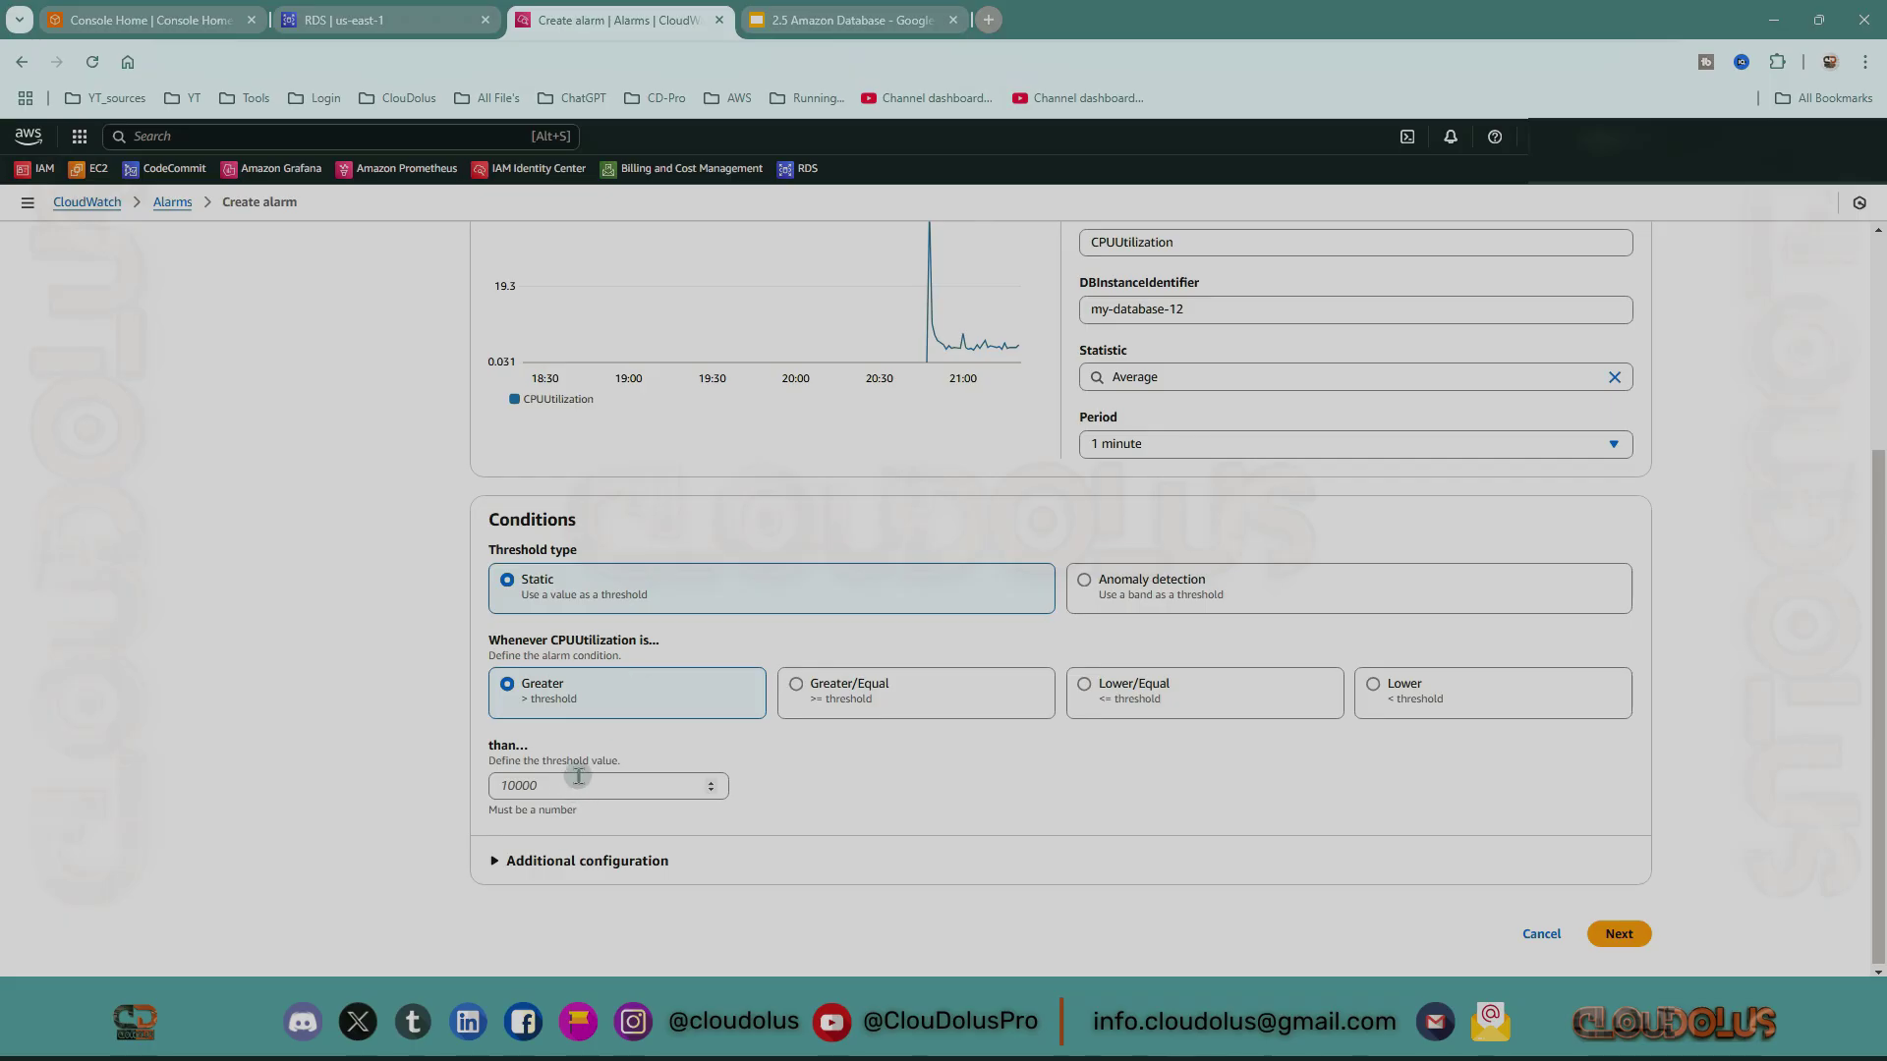
# Enter 3.25 as the CPUUtilization threshold and keep the condition at strictly Greater.
pyautogui.click(578, 781)
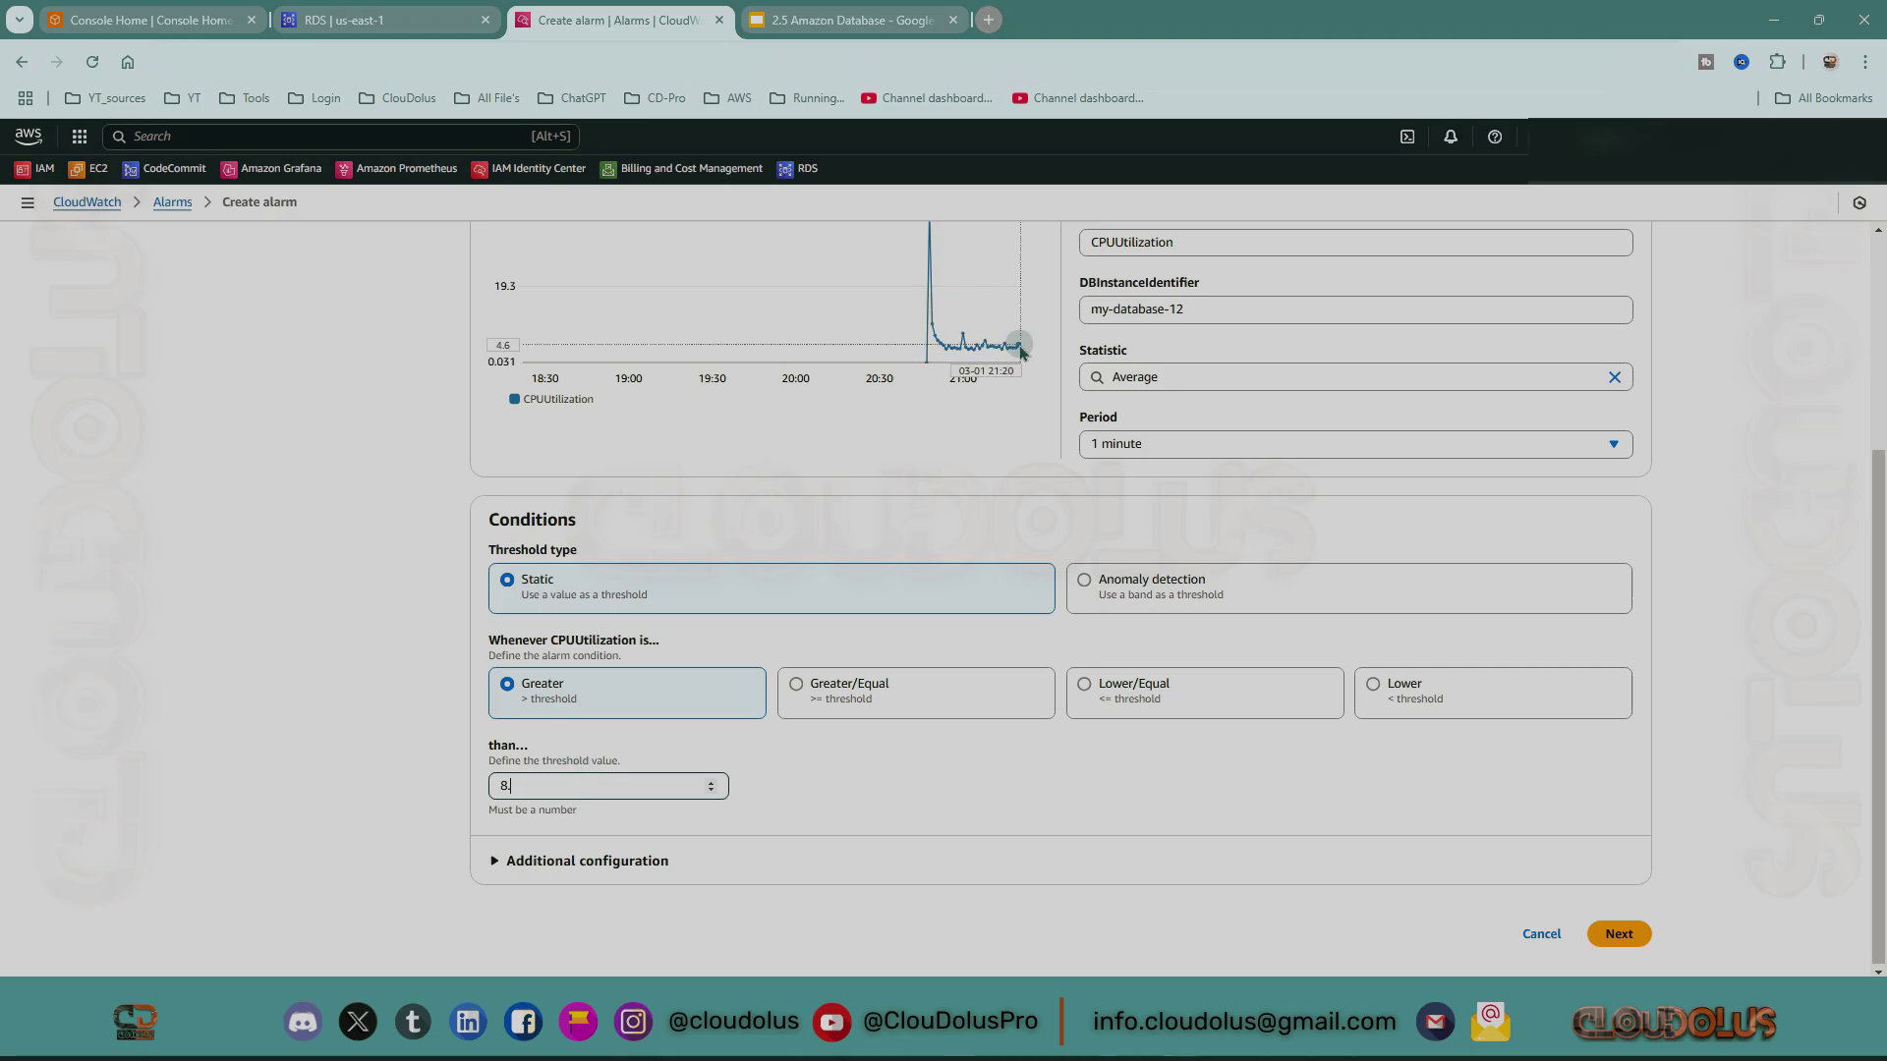
pyautogui.moveTo(1019, 345)
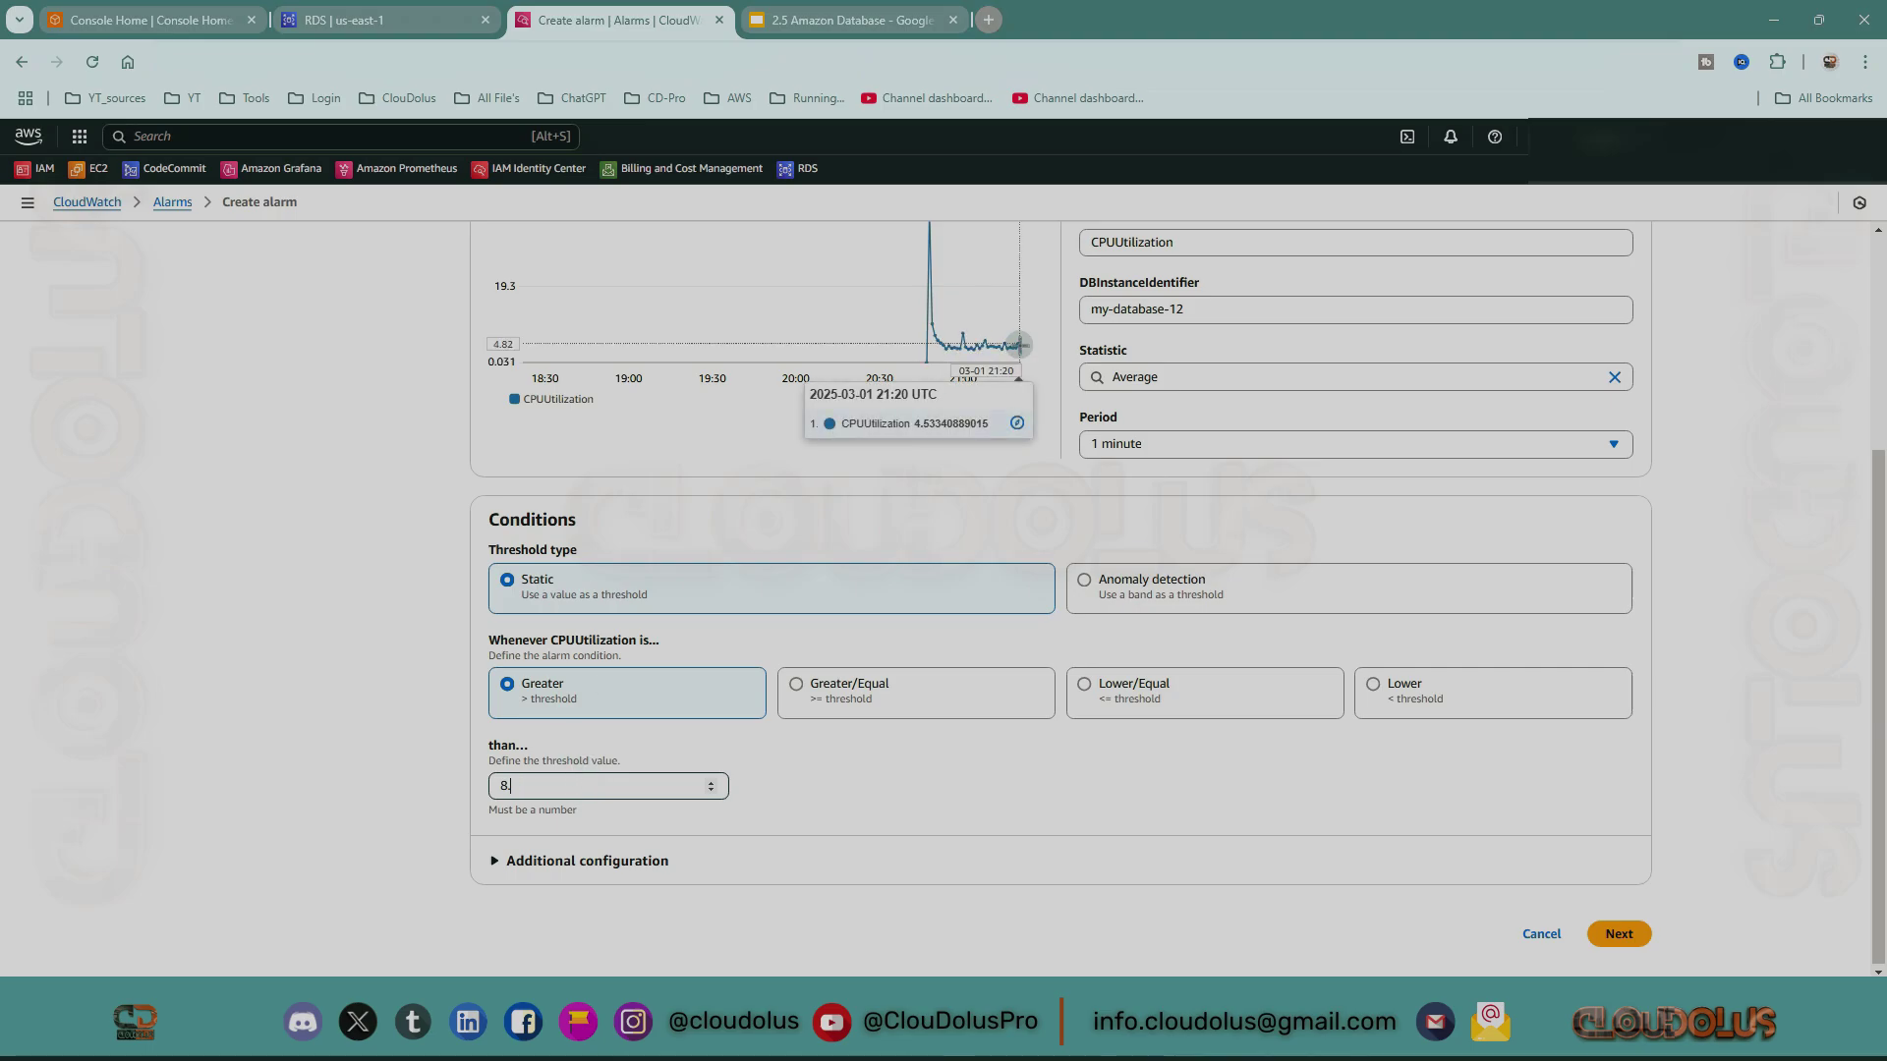
pyautogui.moveTo(550, 783); pyautogui.dragTo(465, 771)
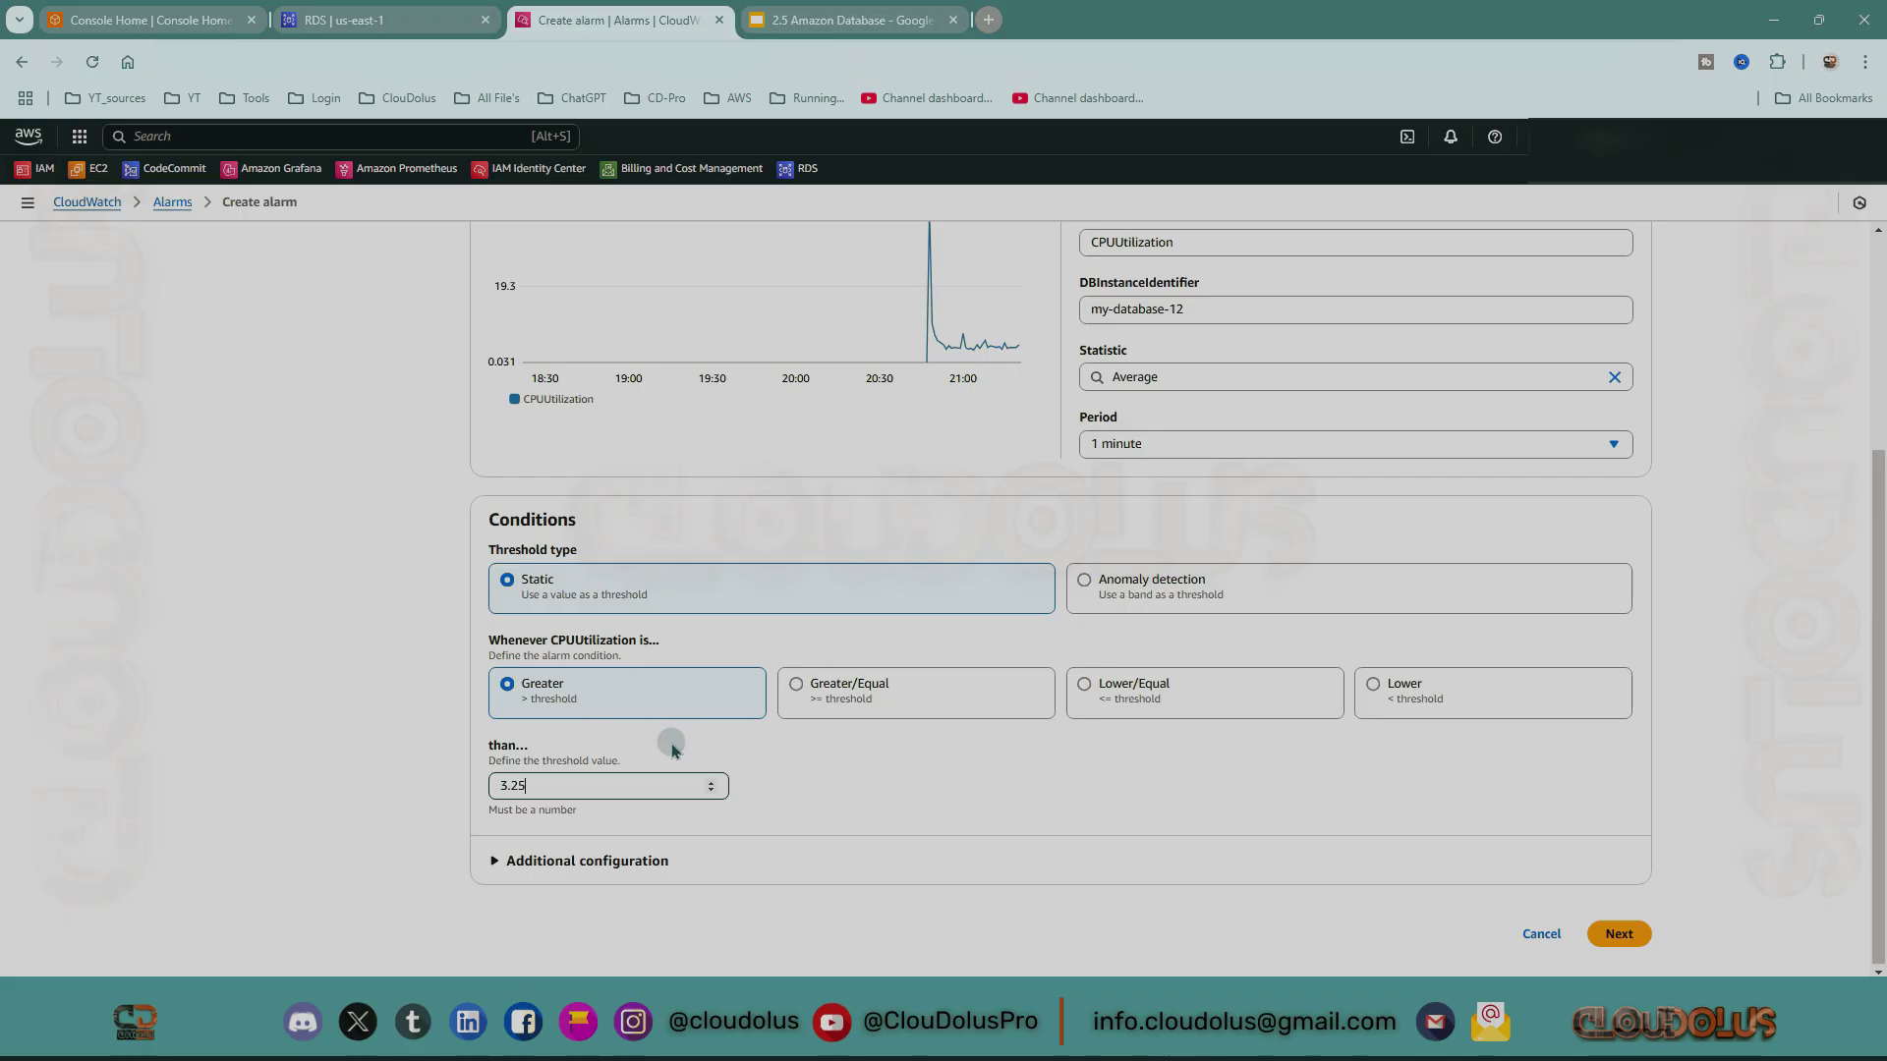
pyautogui.moveTo(1020, 343)
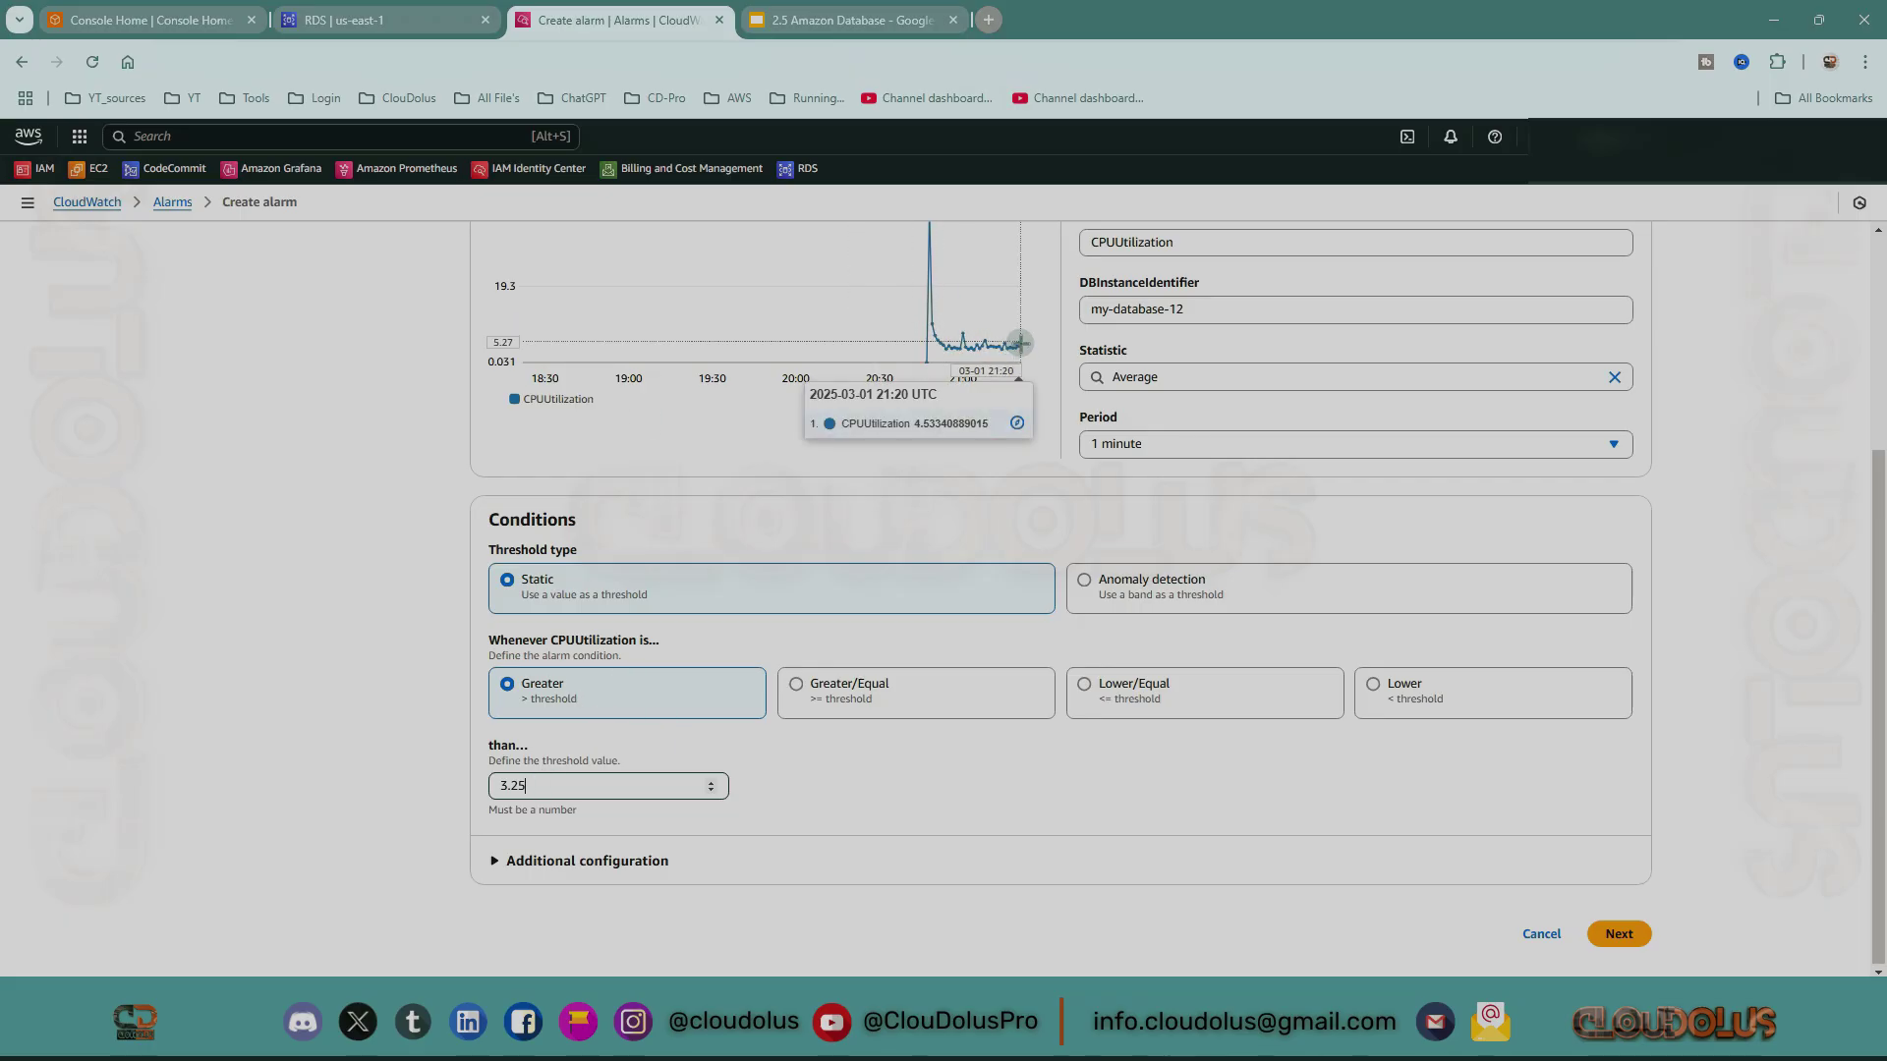
pyautogui.click(1020, 343)
pyautogui.click(856, 691)
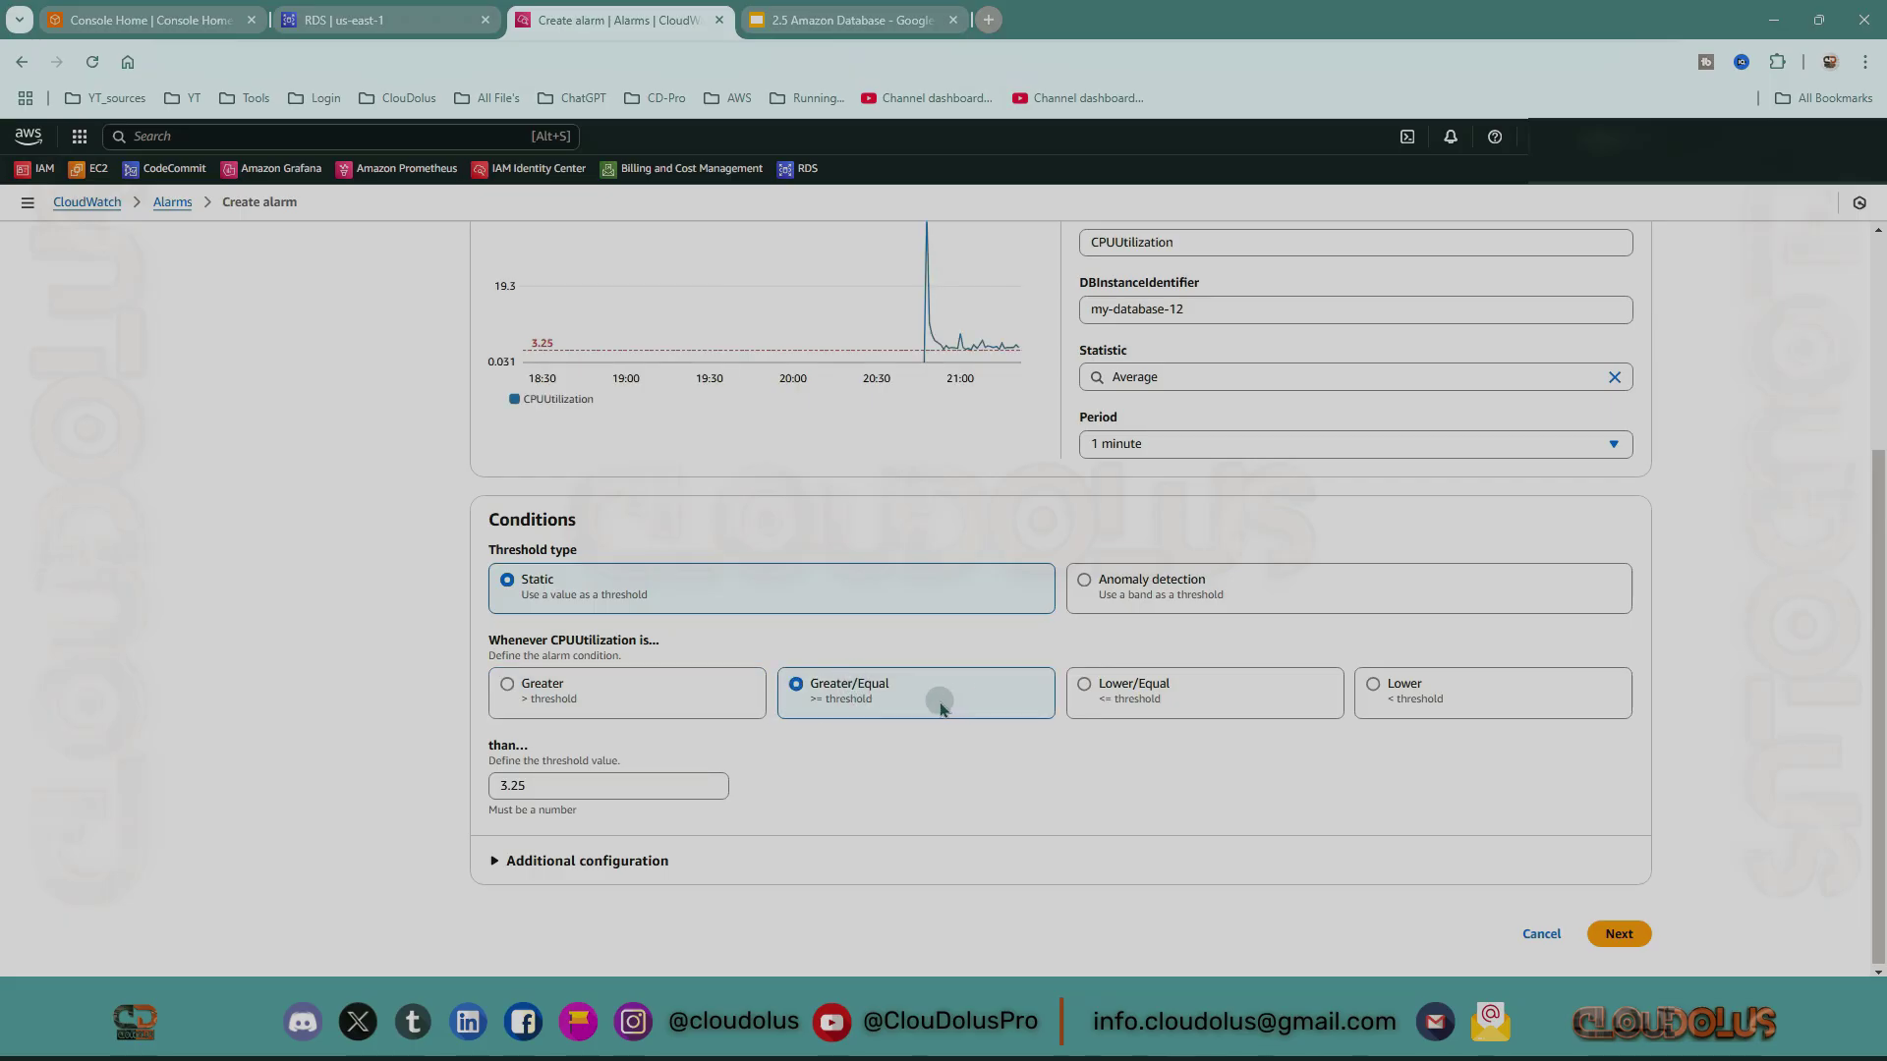
pyautogui.click(1096, 692)
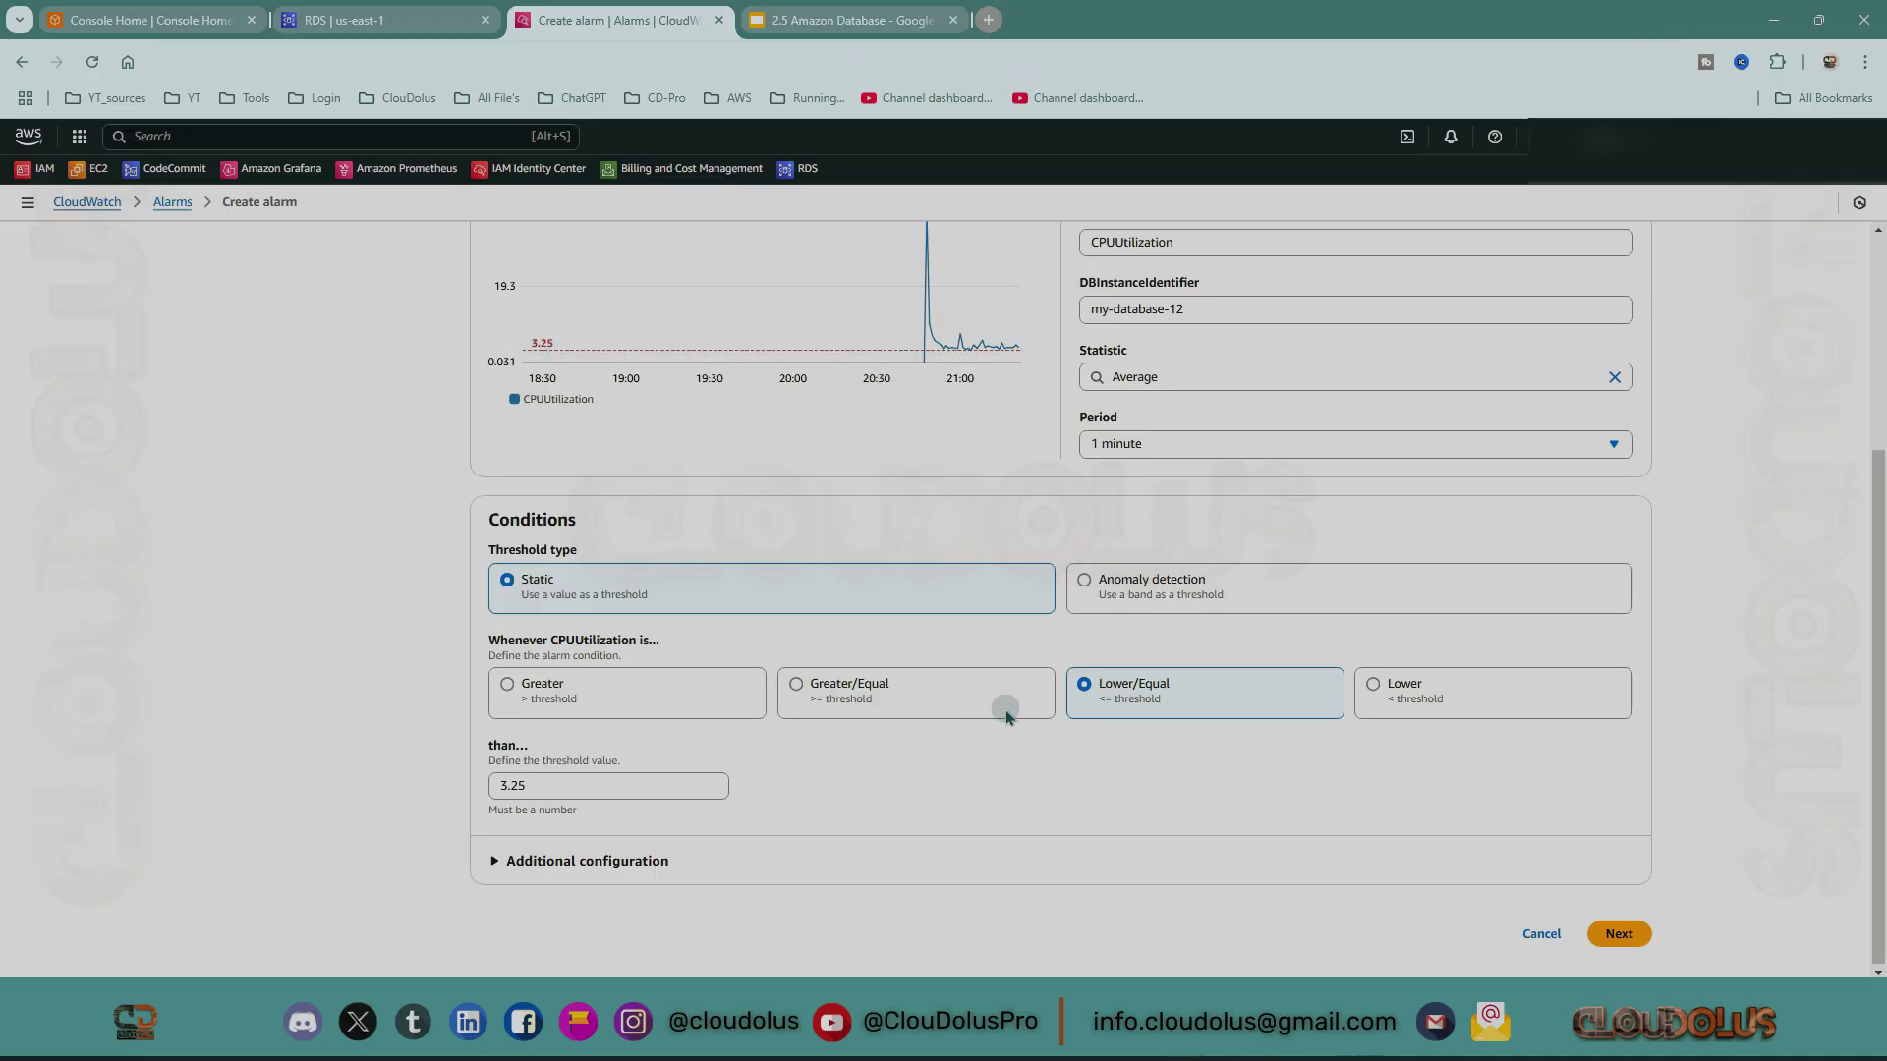
pyautogui.click(553, 707)
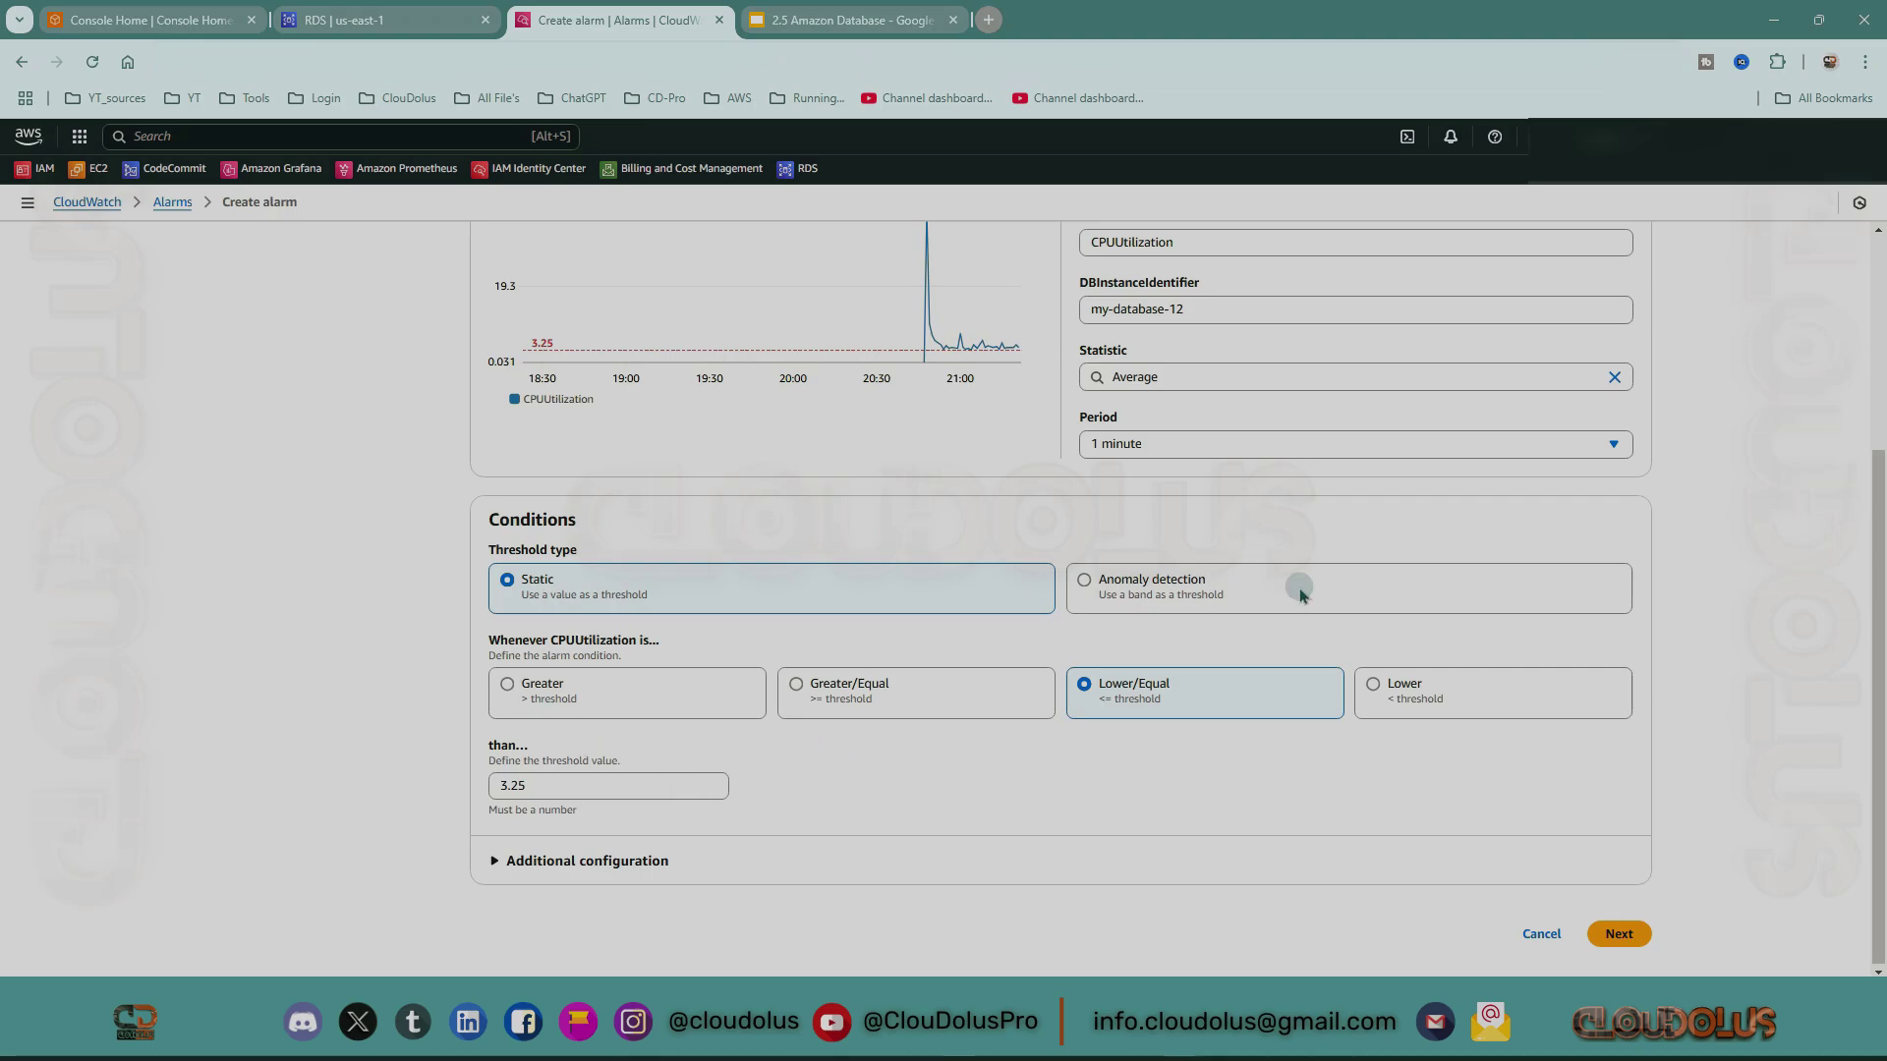
# Create SNS topic Default_CloudWatch_Alarms_Topic_DB with the subscriber's e-mail address as its endpoint.
pyautogui.click(1635, 943)
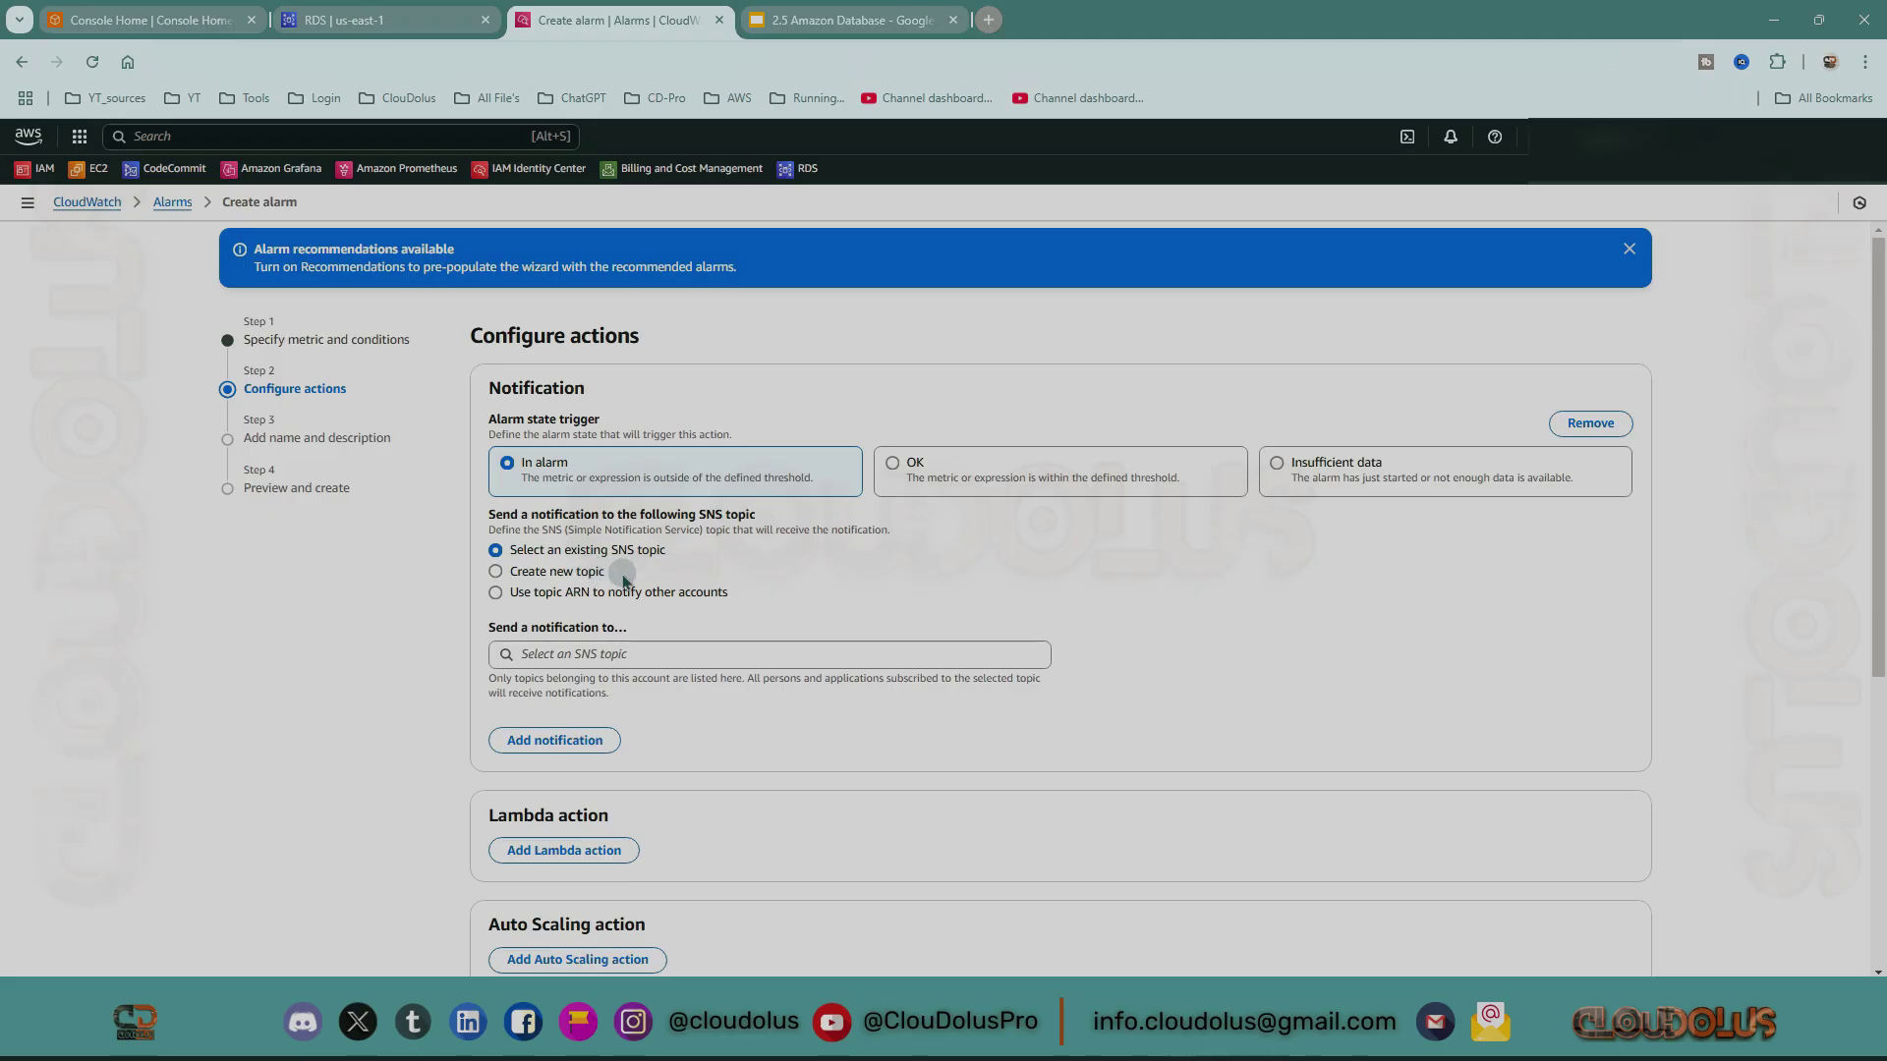
pyautogui.click(613, 661)
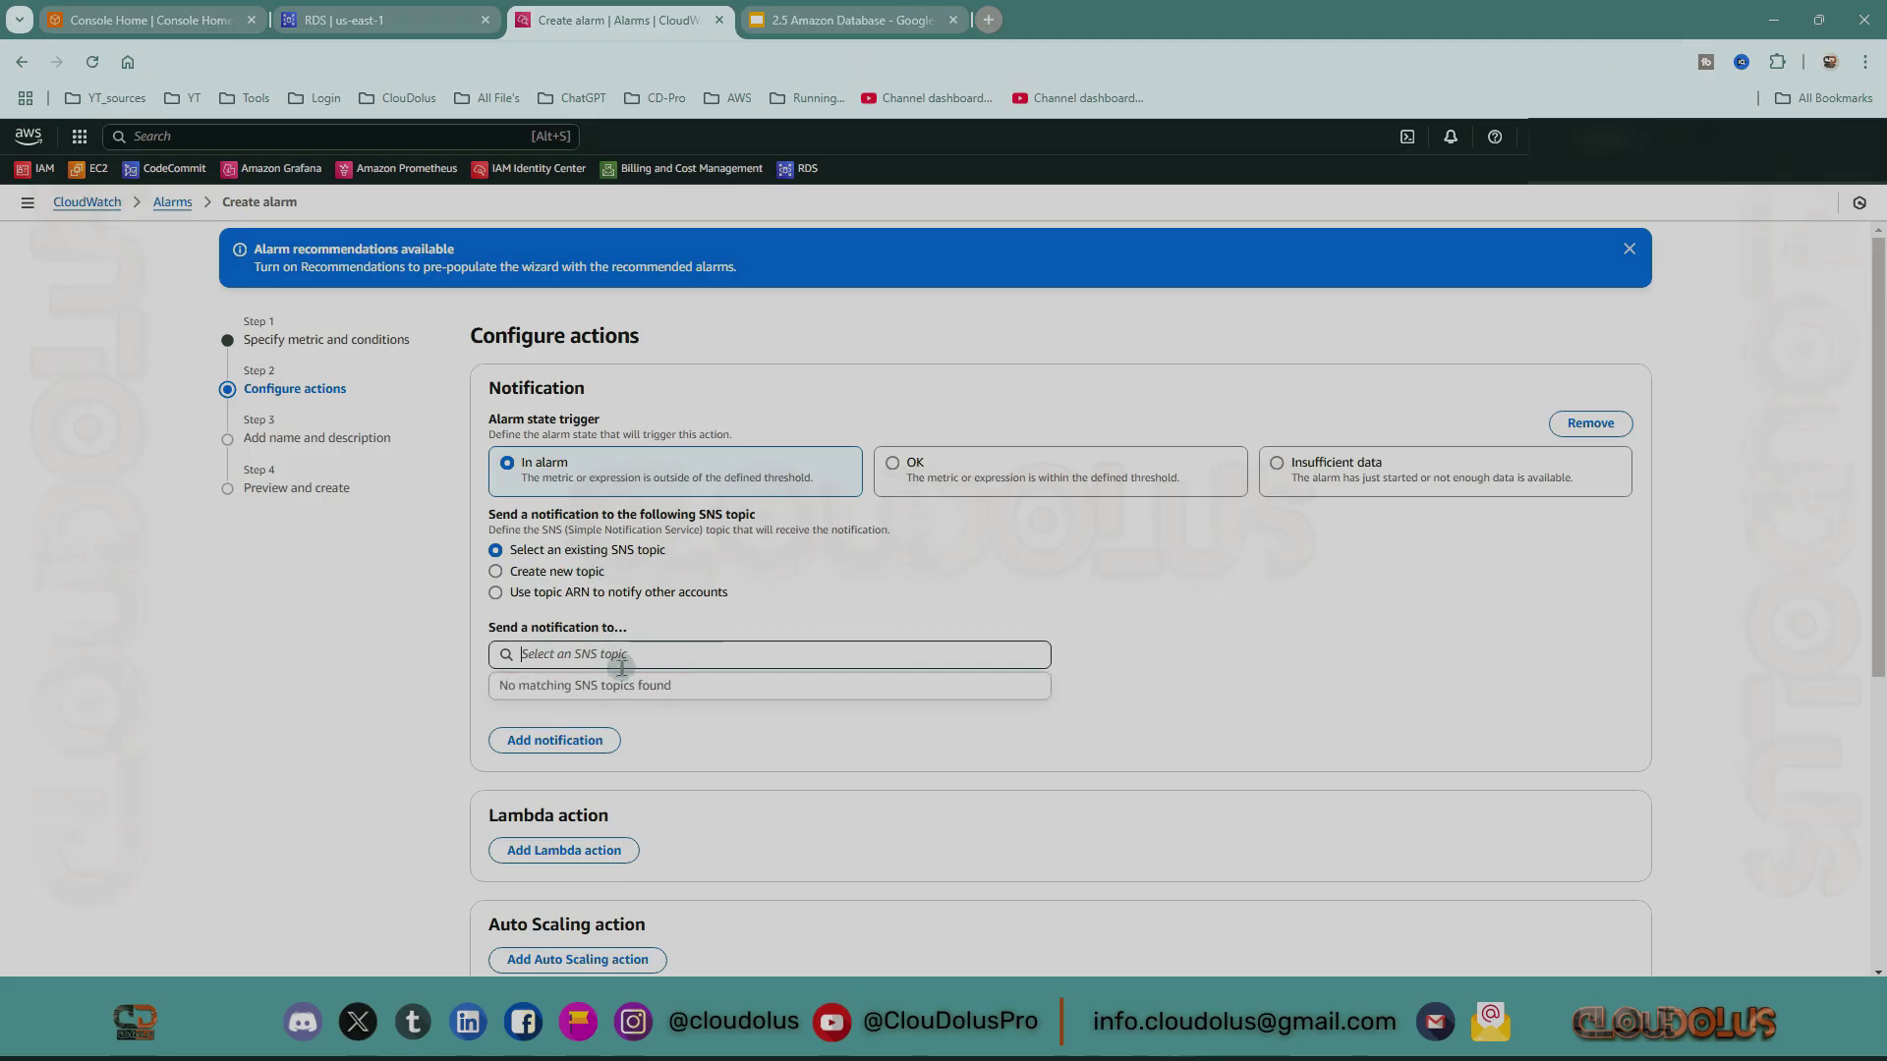
pyautogui.click(548, 571)
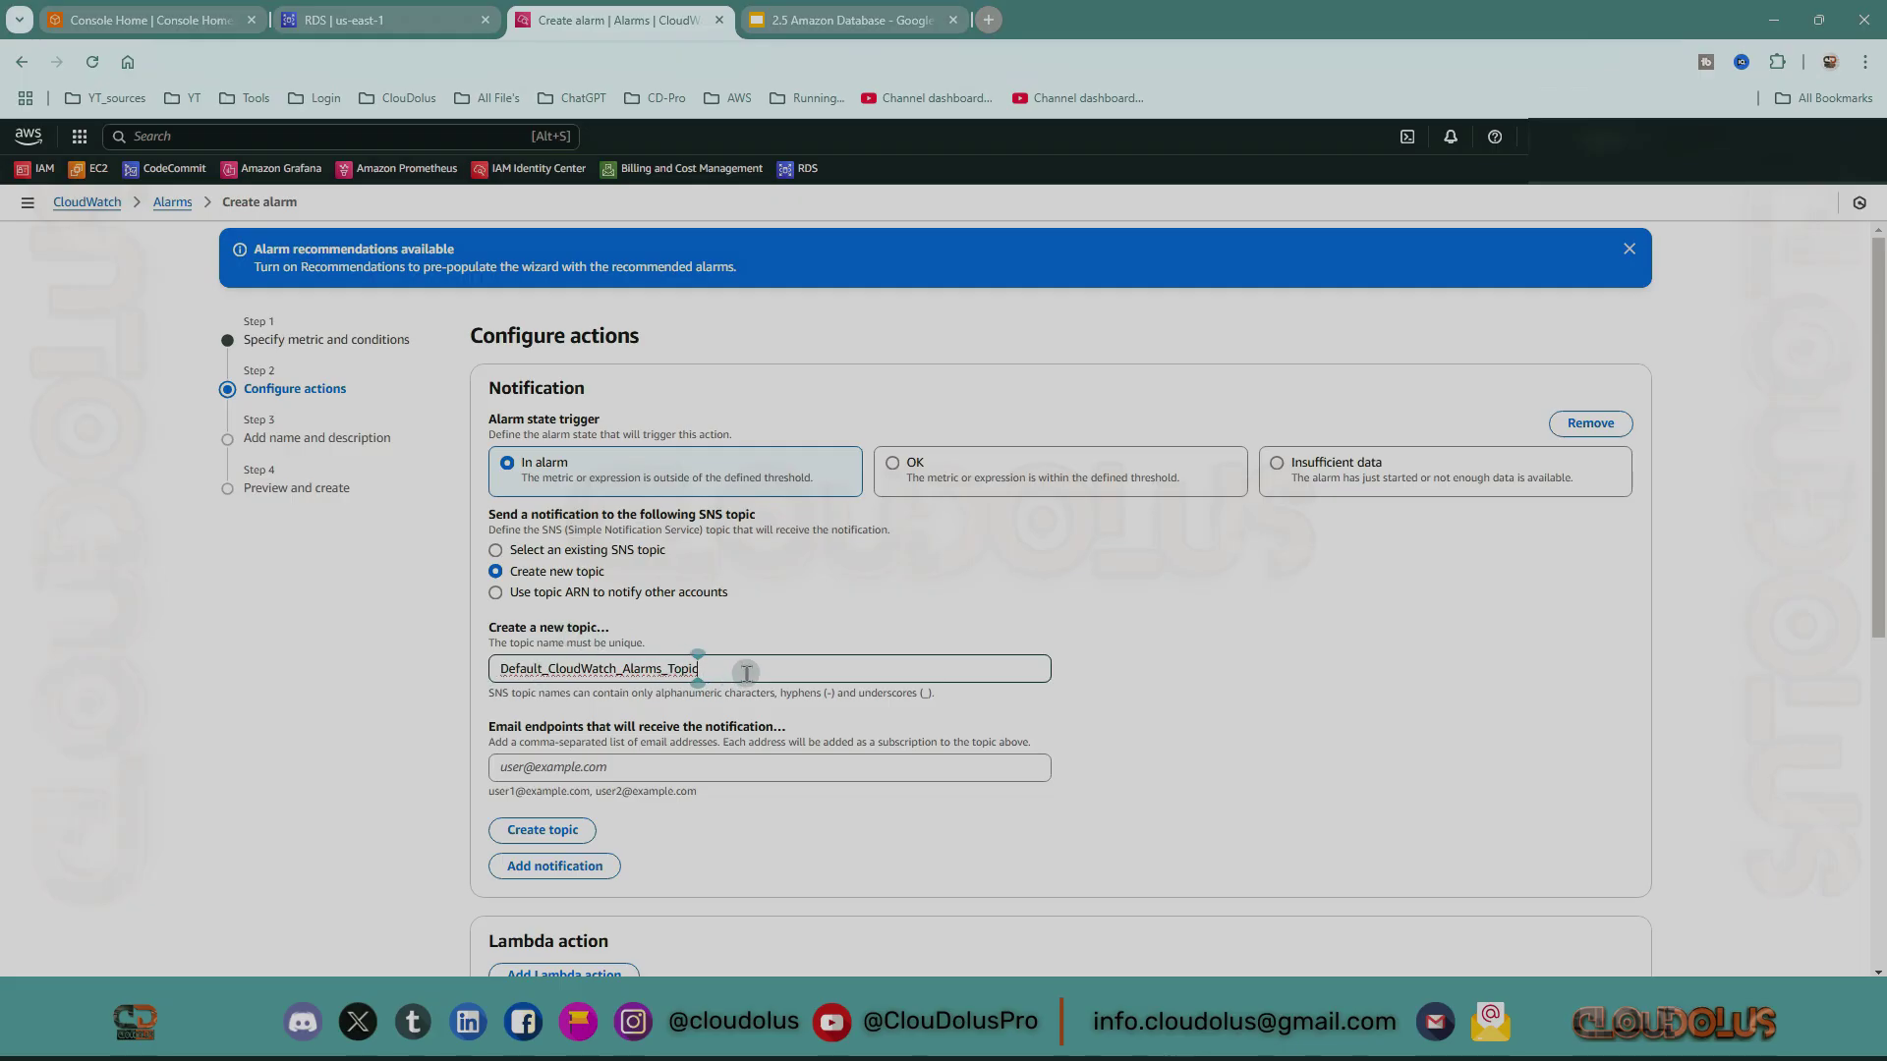
pyautogui.write('_DB')
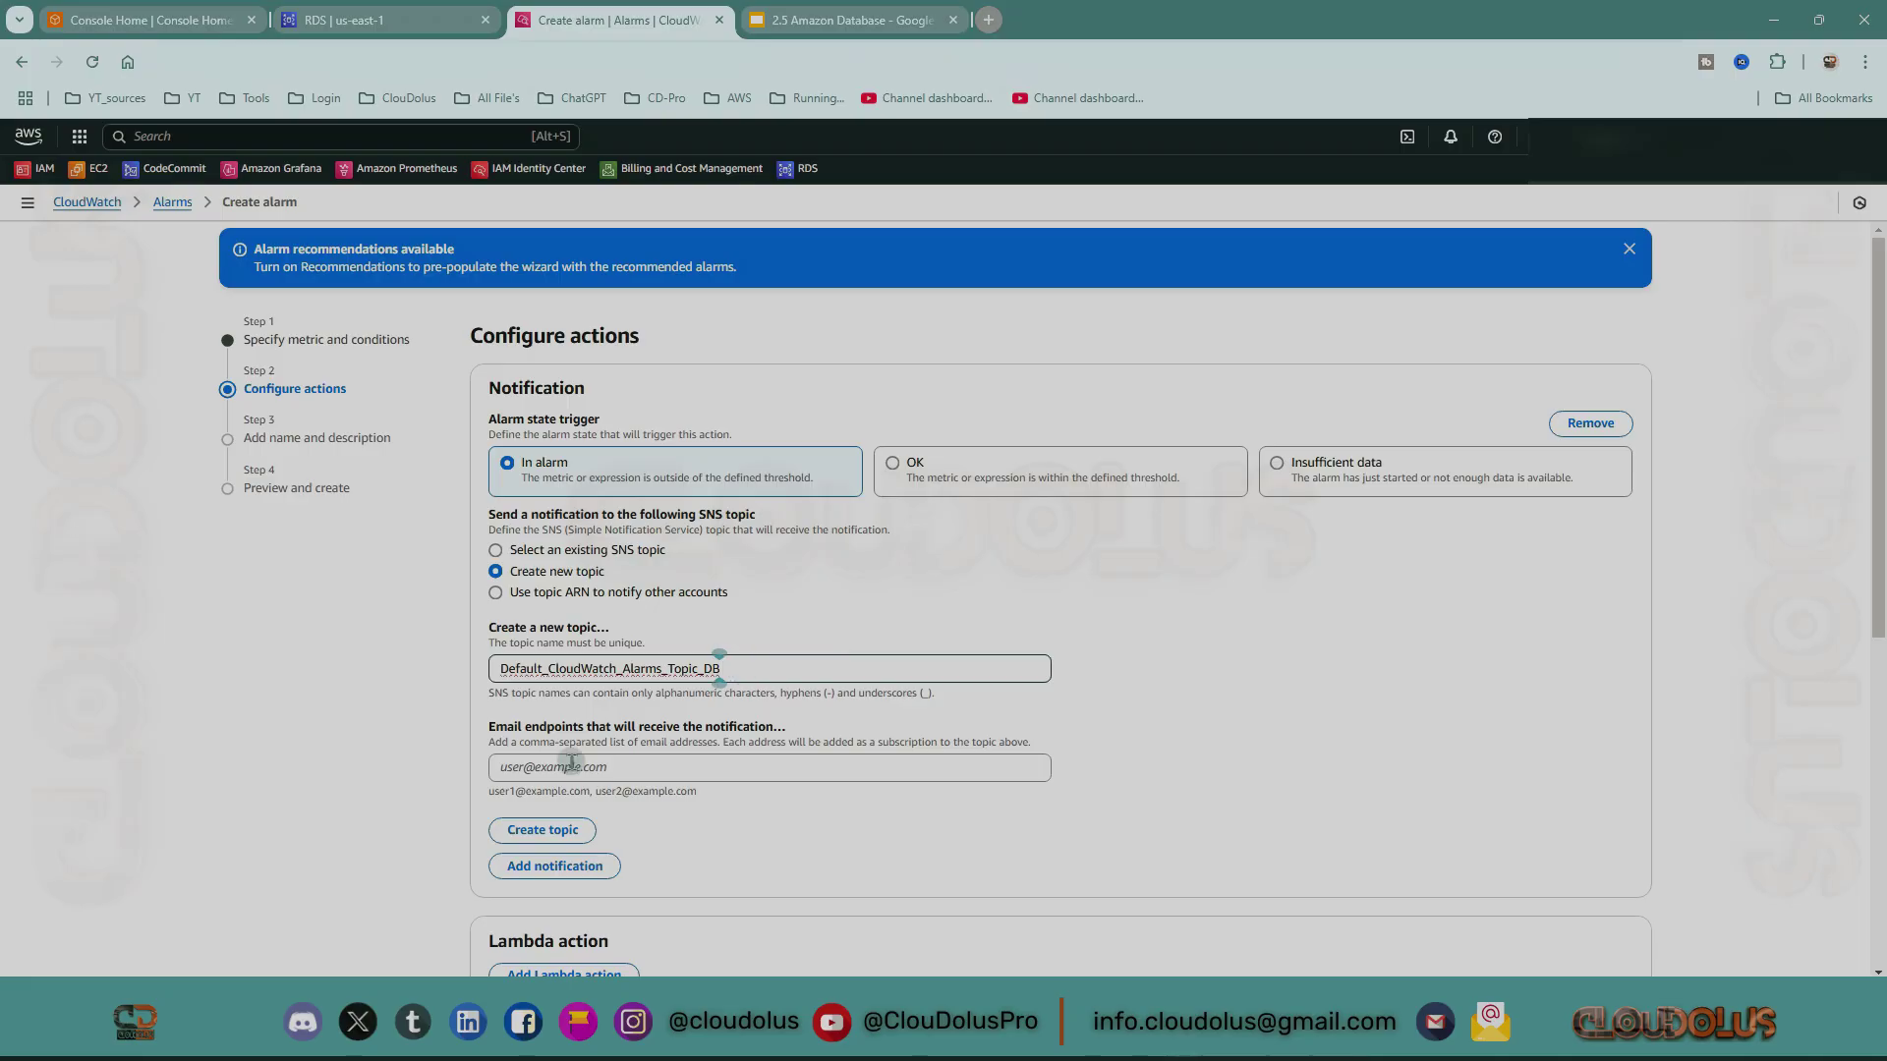
pyautogui.click(656, 770)
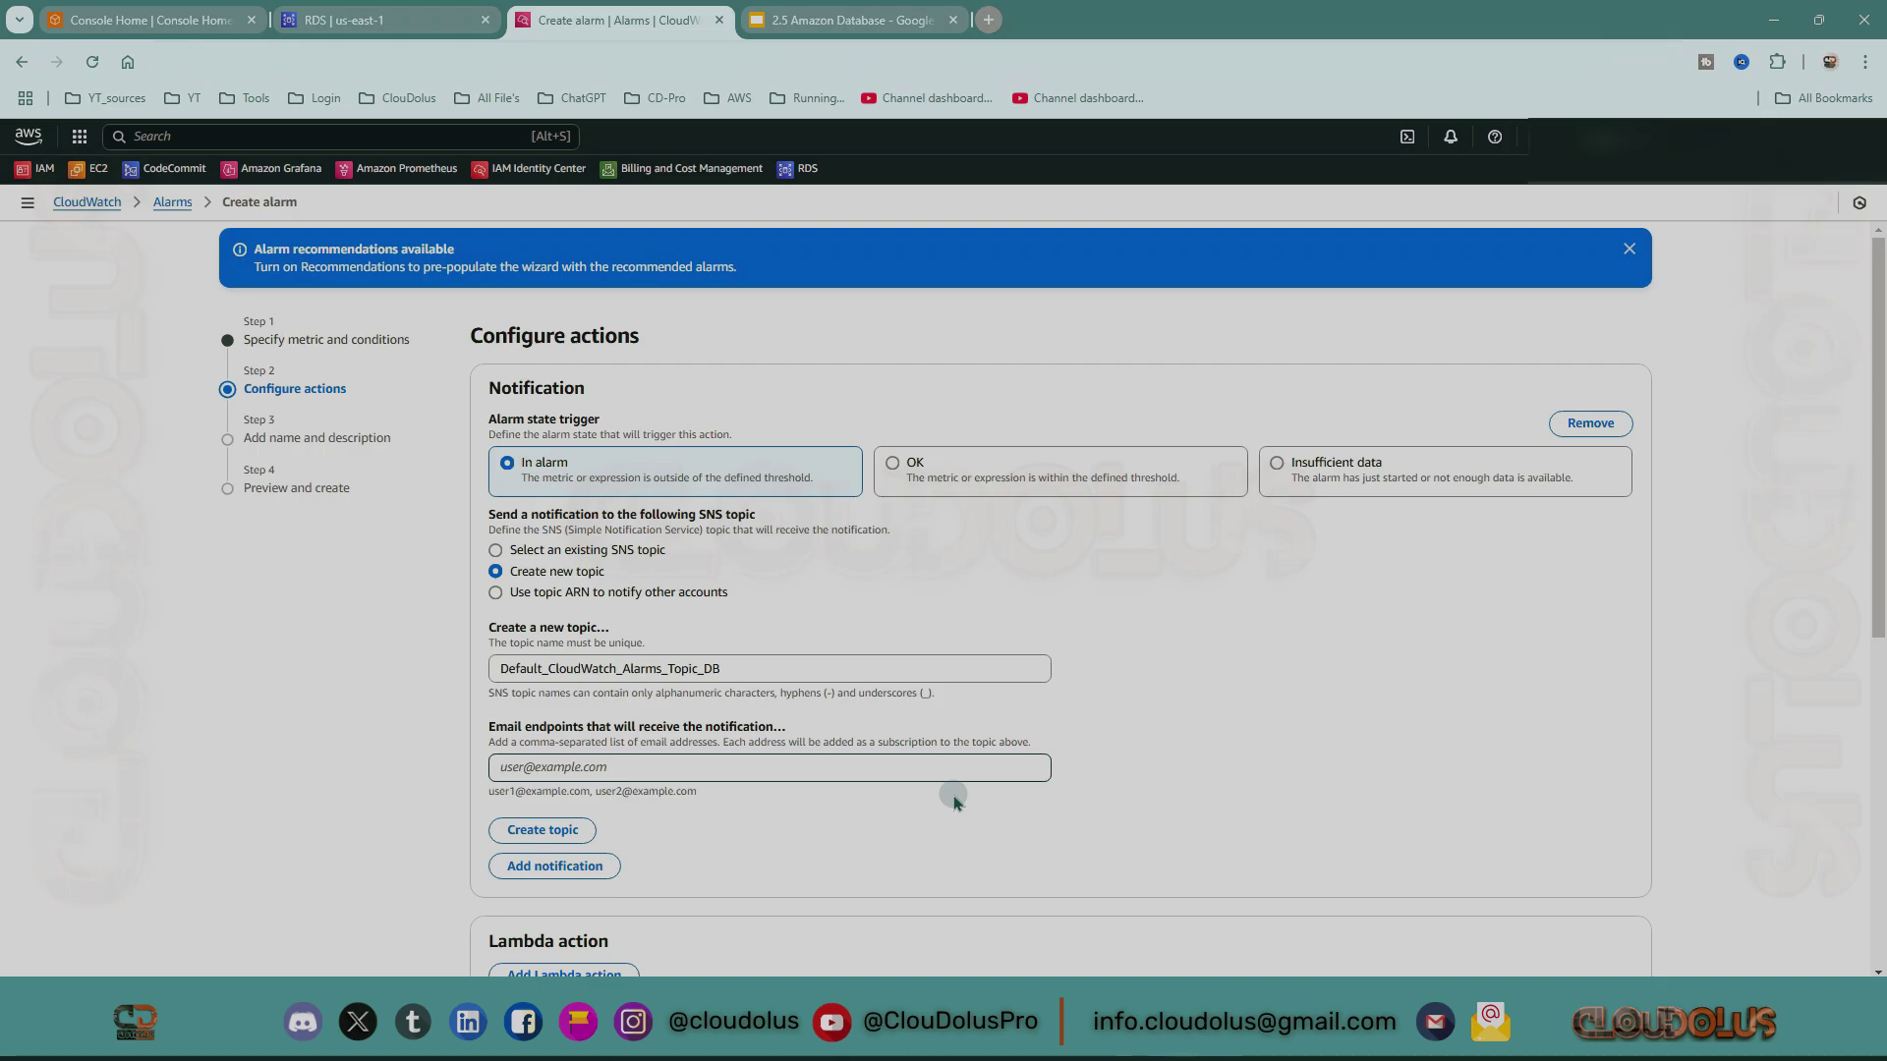
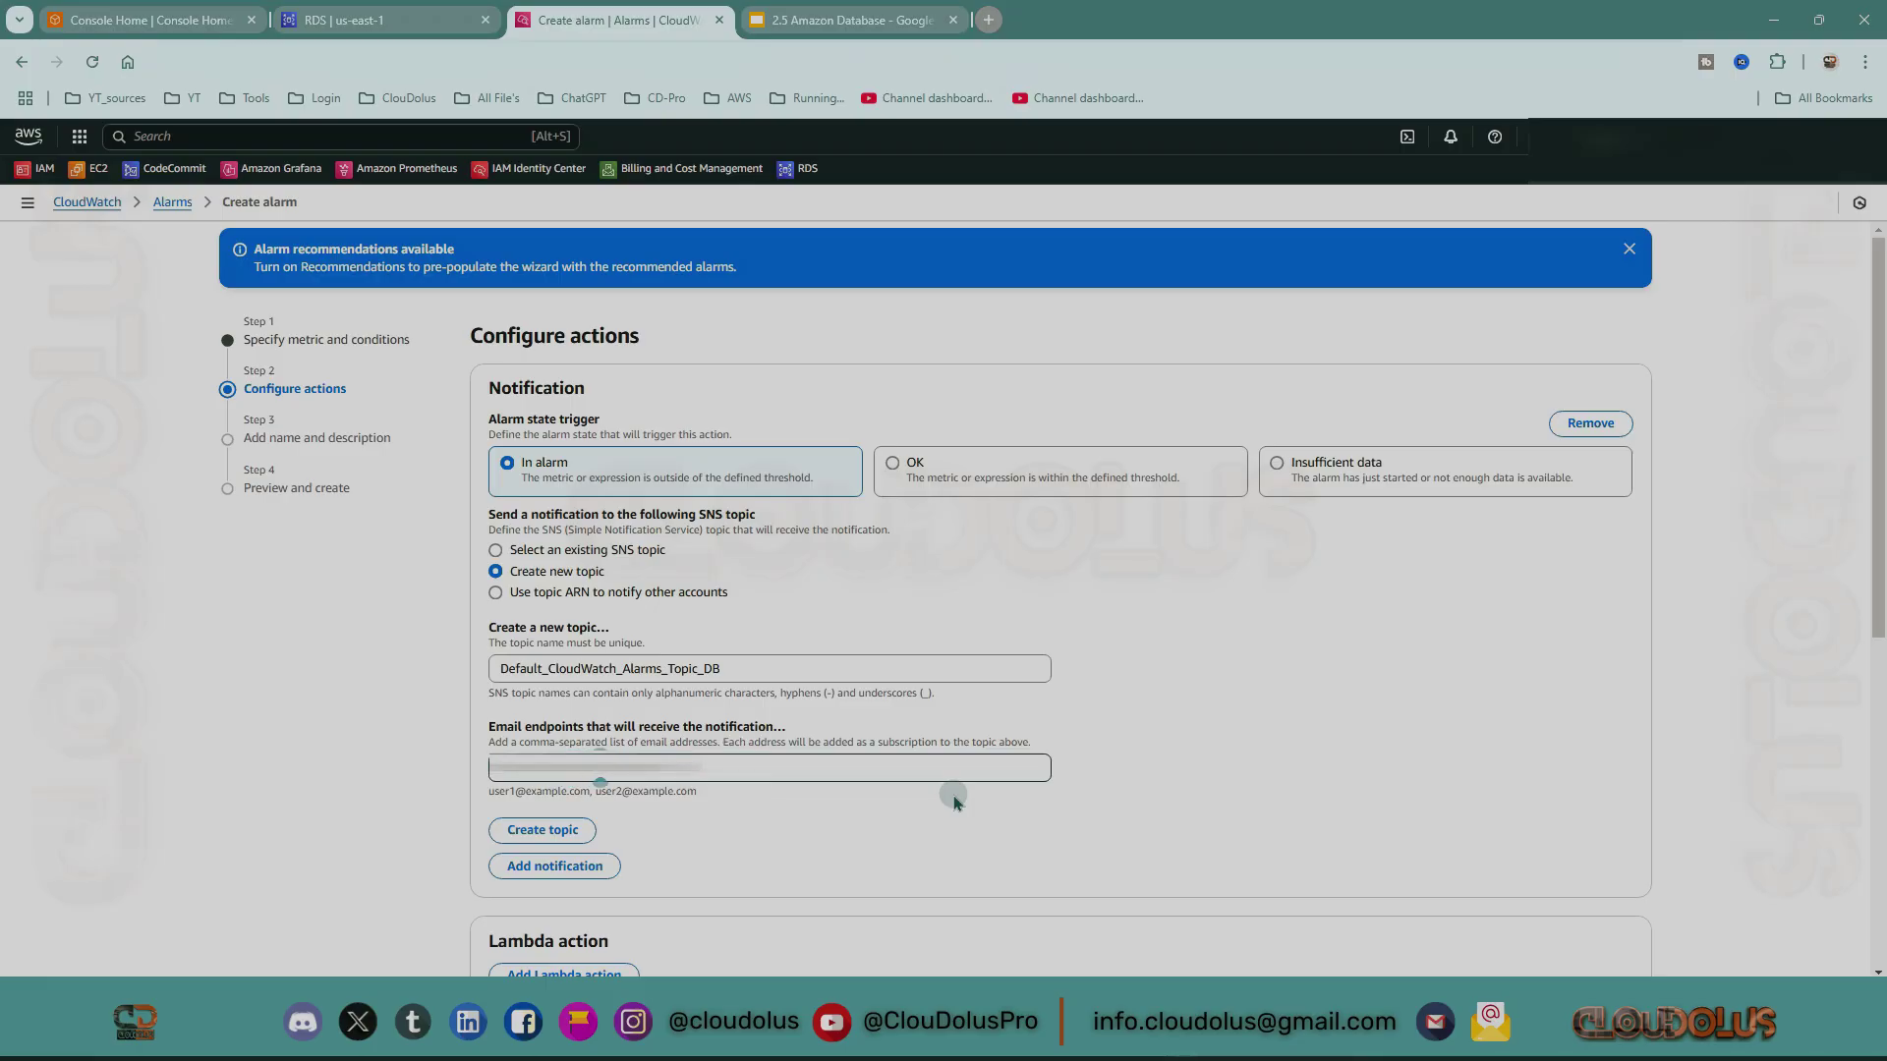
pyautogui.click(953, 797)
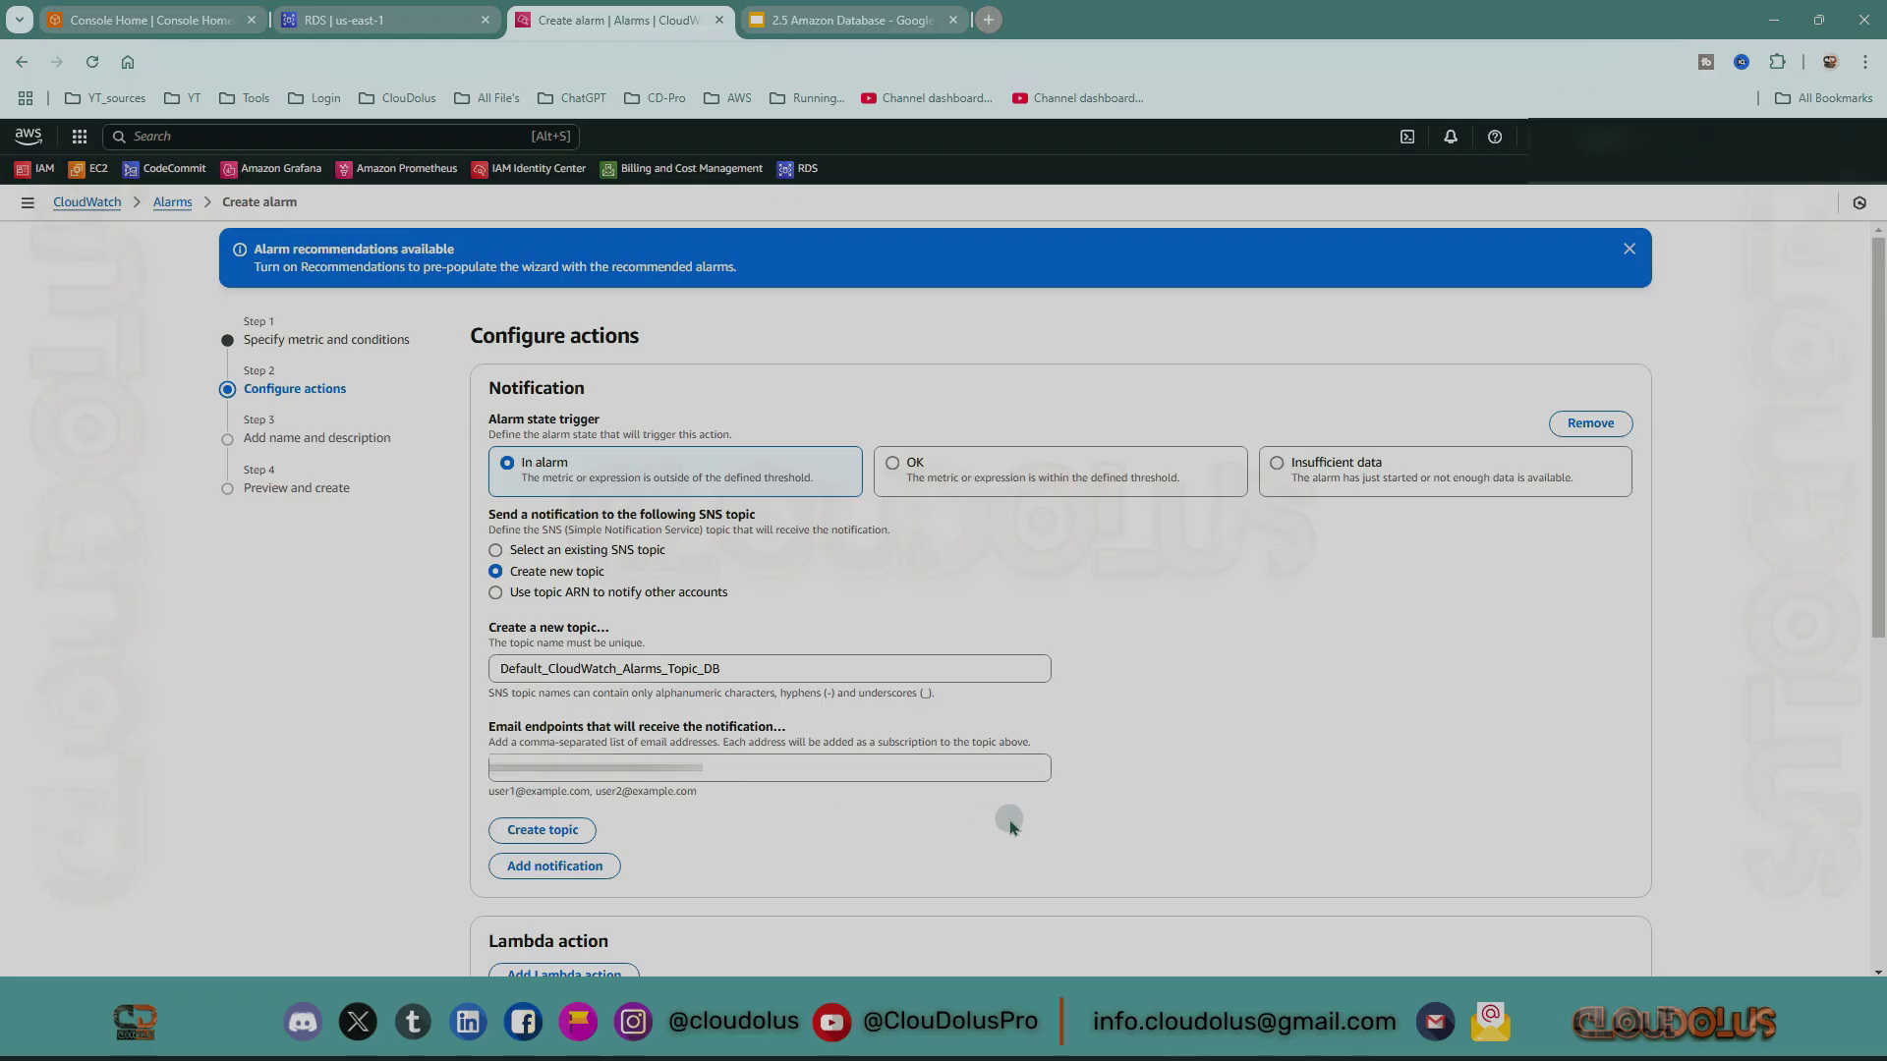
pyautogui.click(580, 841)
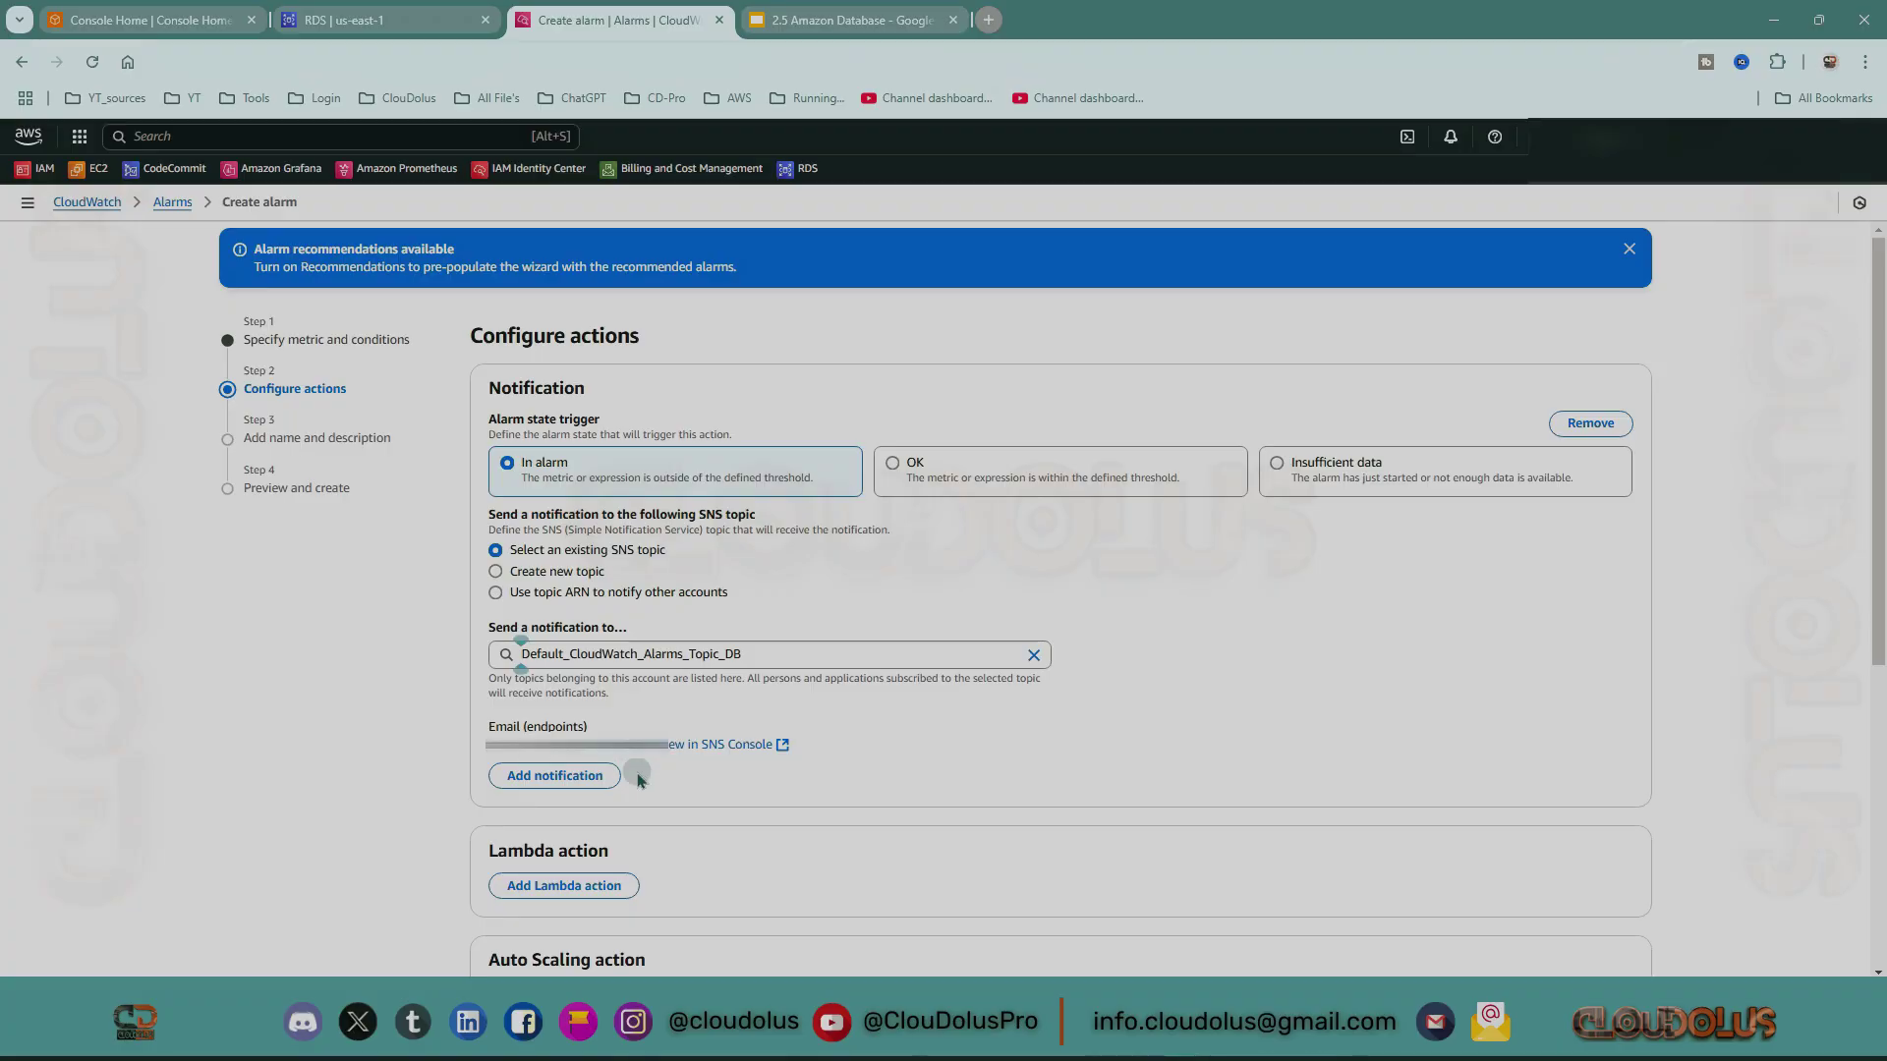
pyautogui.scroll(-5, 1150, 829)
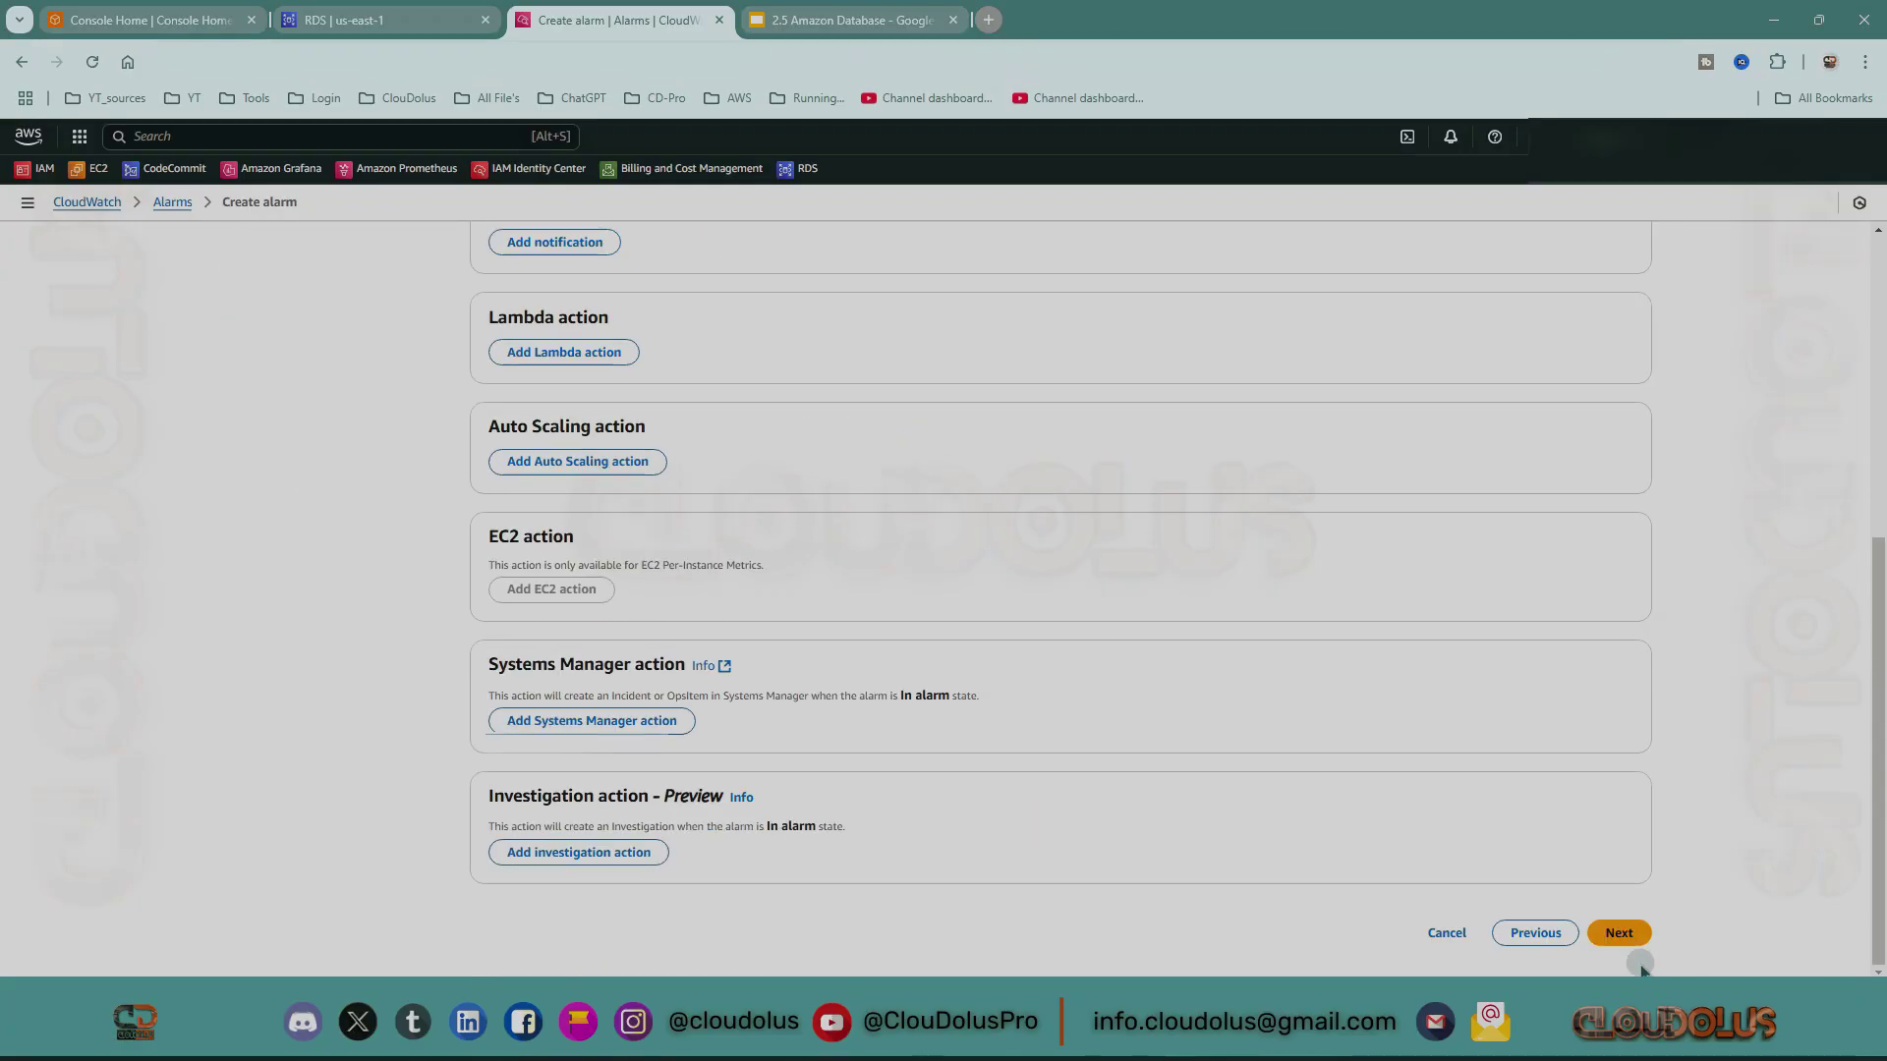
# Enter my-db-12-alarms as the alarm name and paste it into the description.
pyautogui.click(1621, 933)
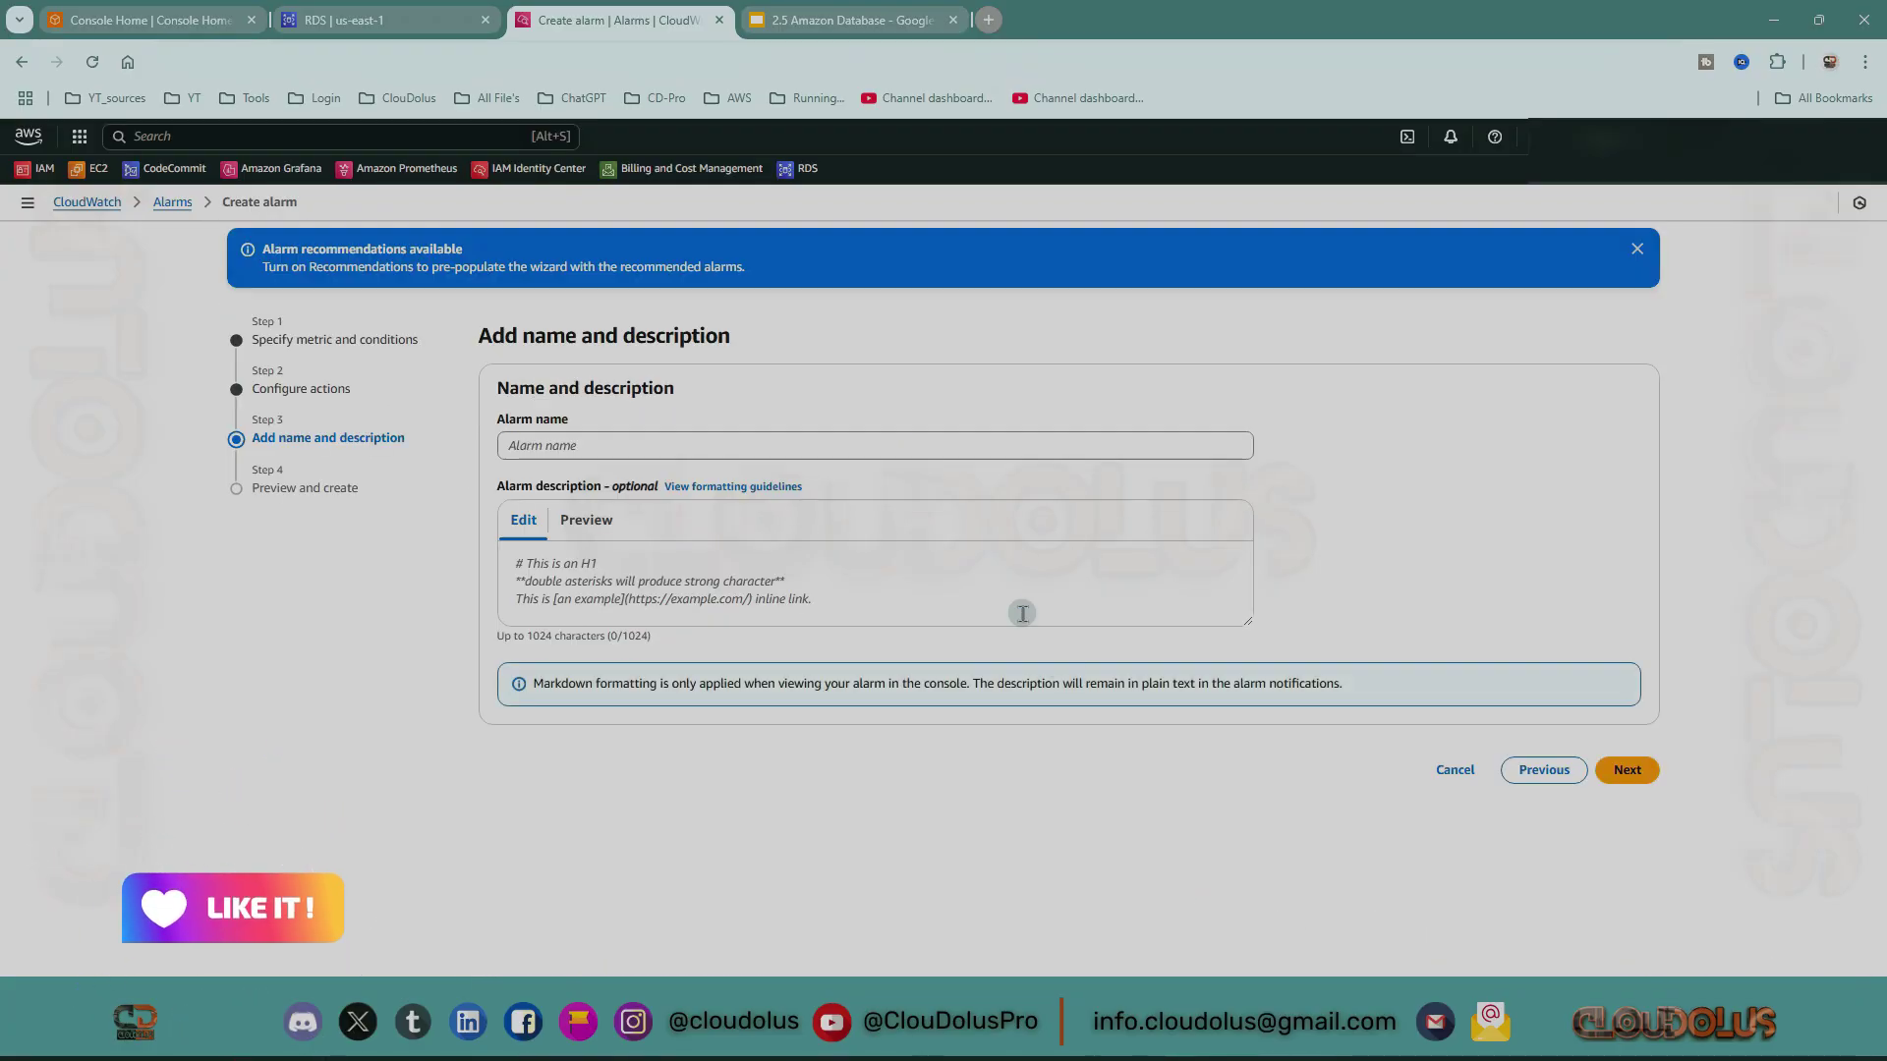
pyautogui.click(590, 445)
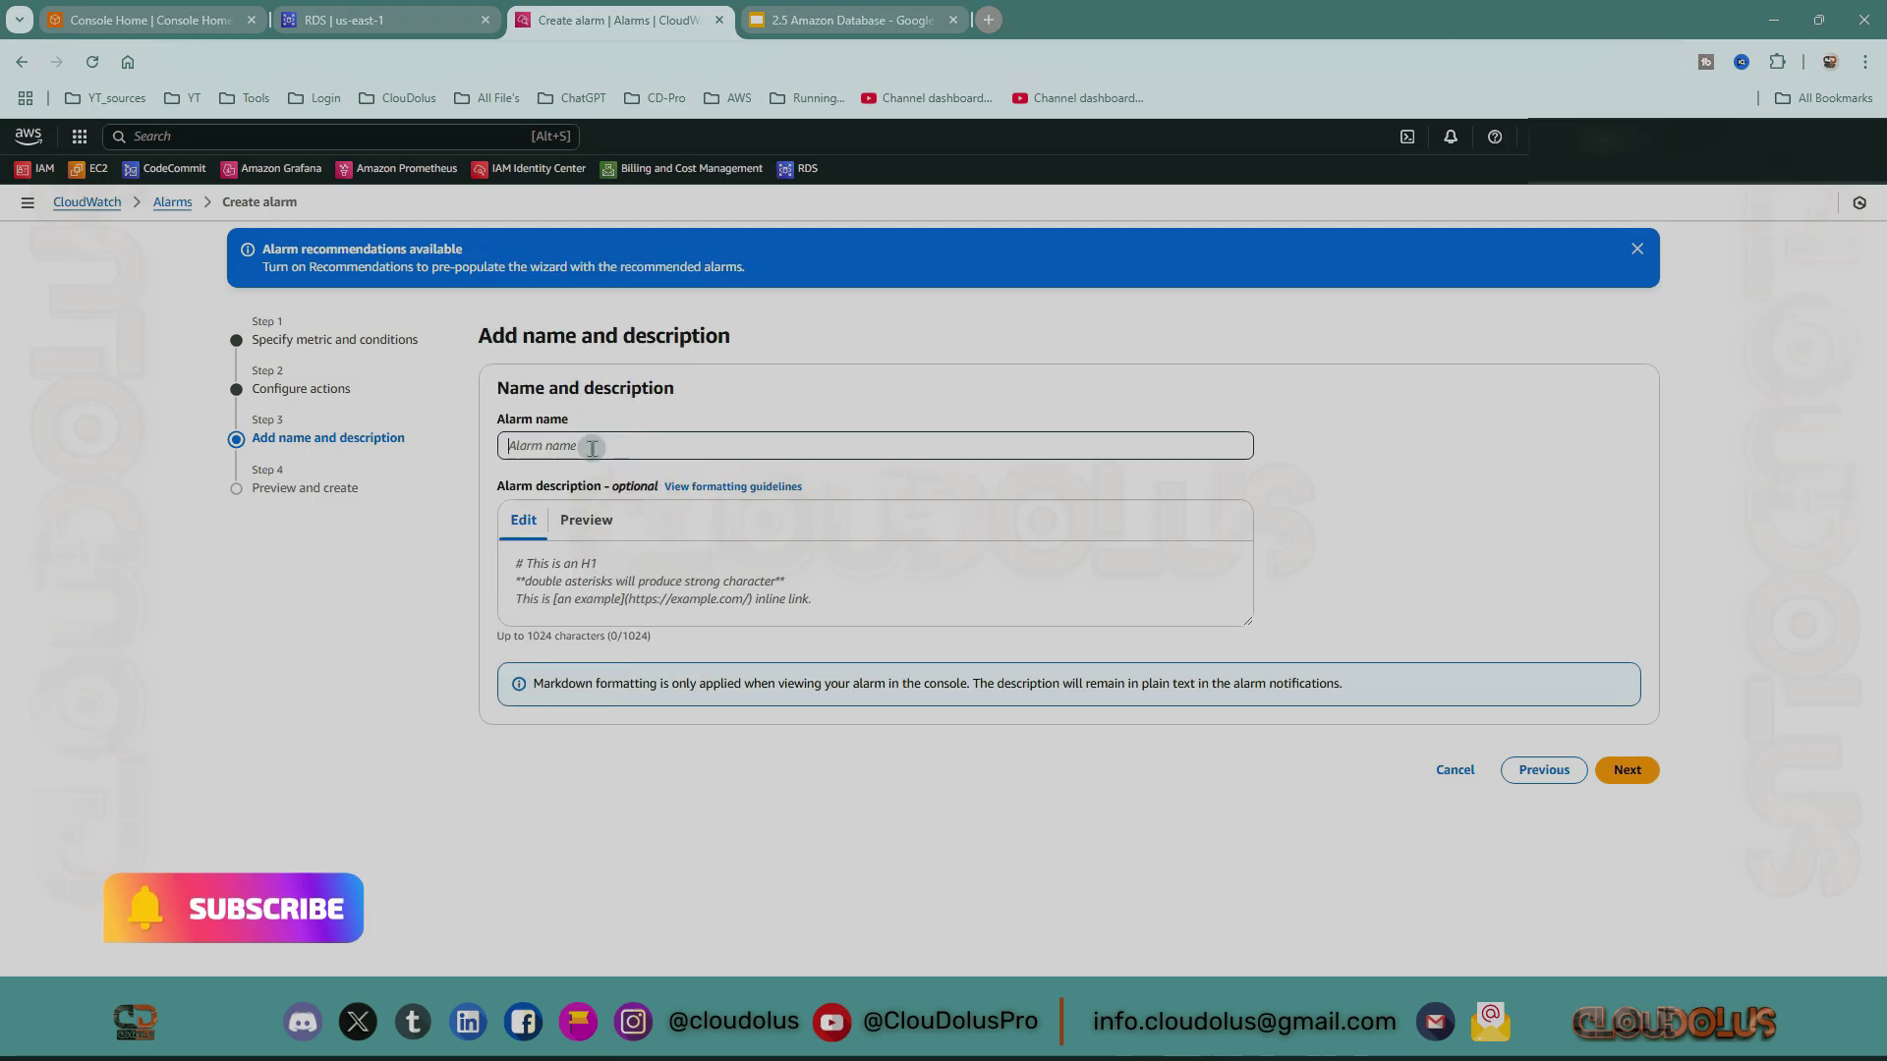
pyautogui.write('my-db')
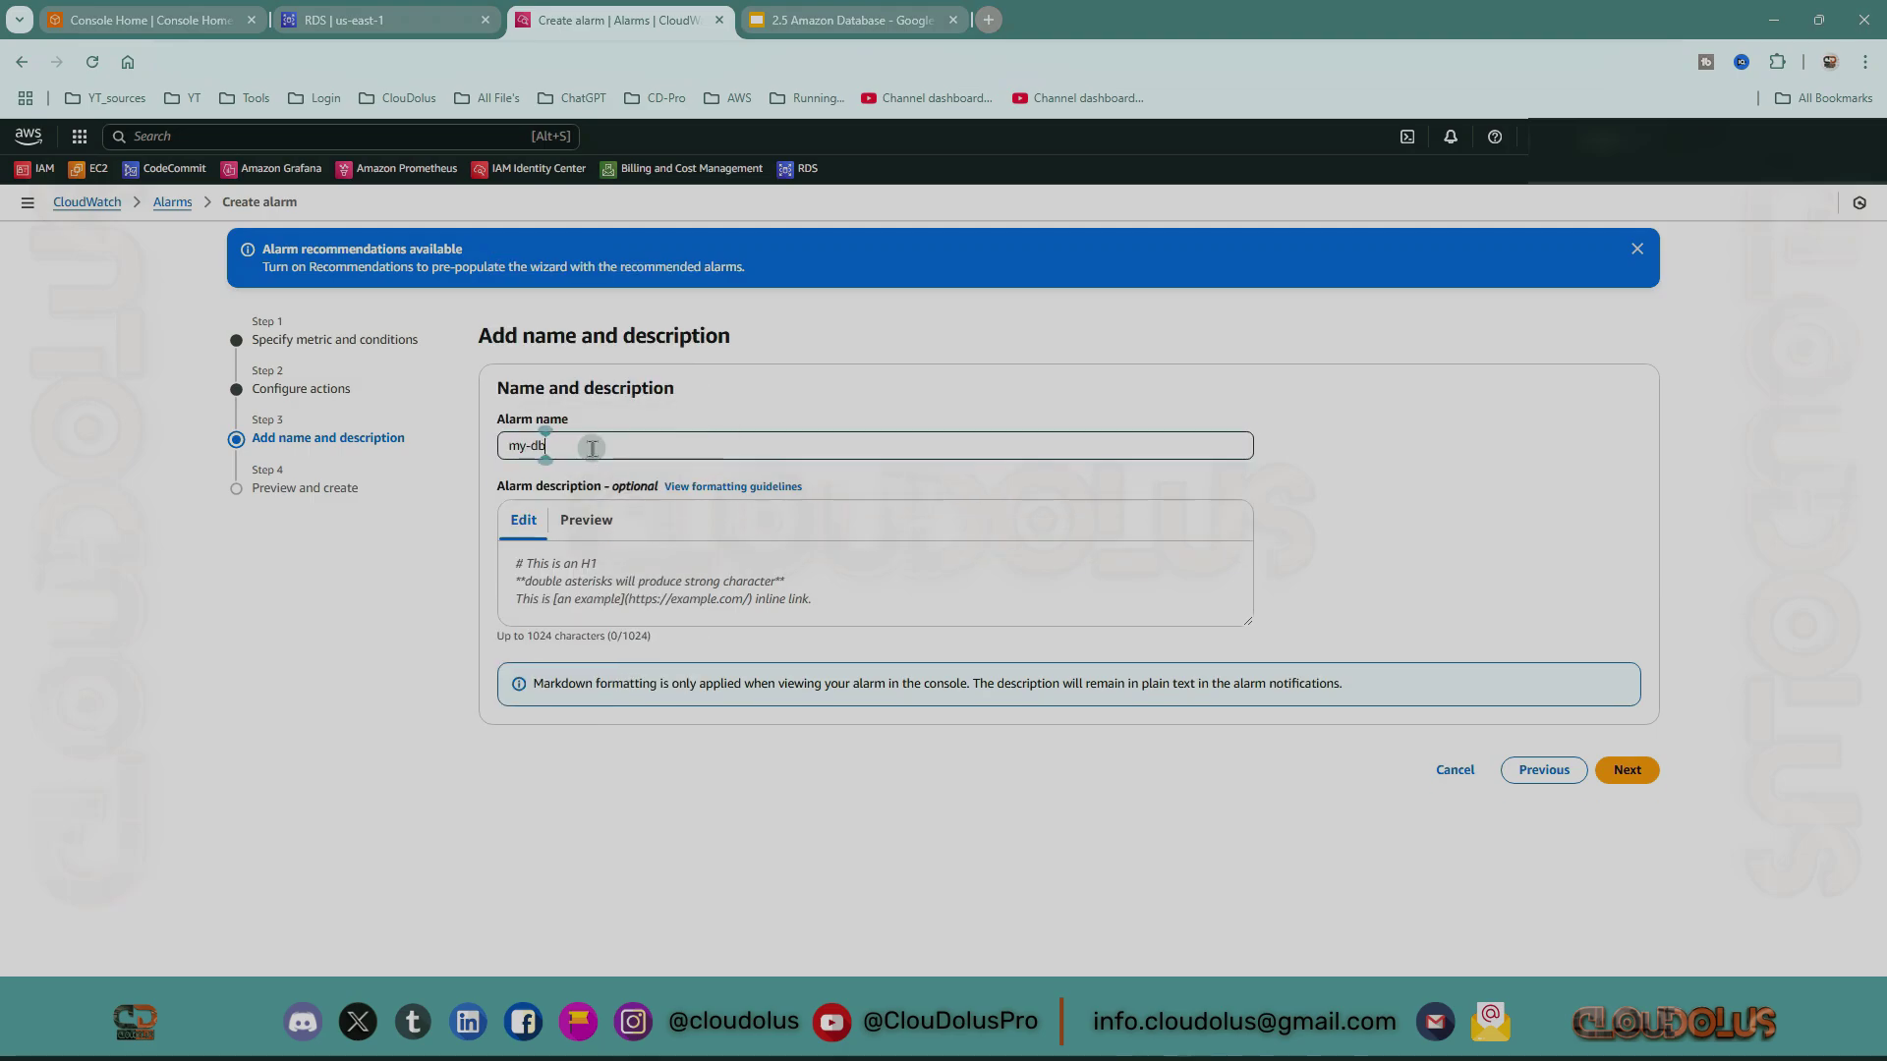
pyautogui.write('-12-alarms')
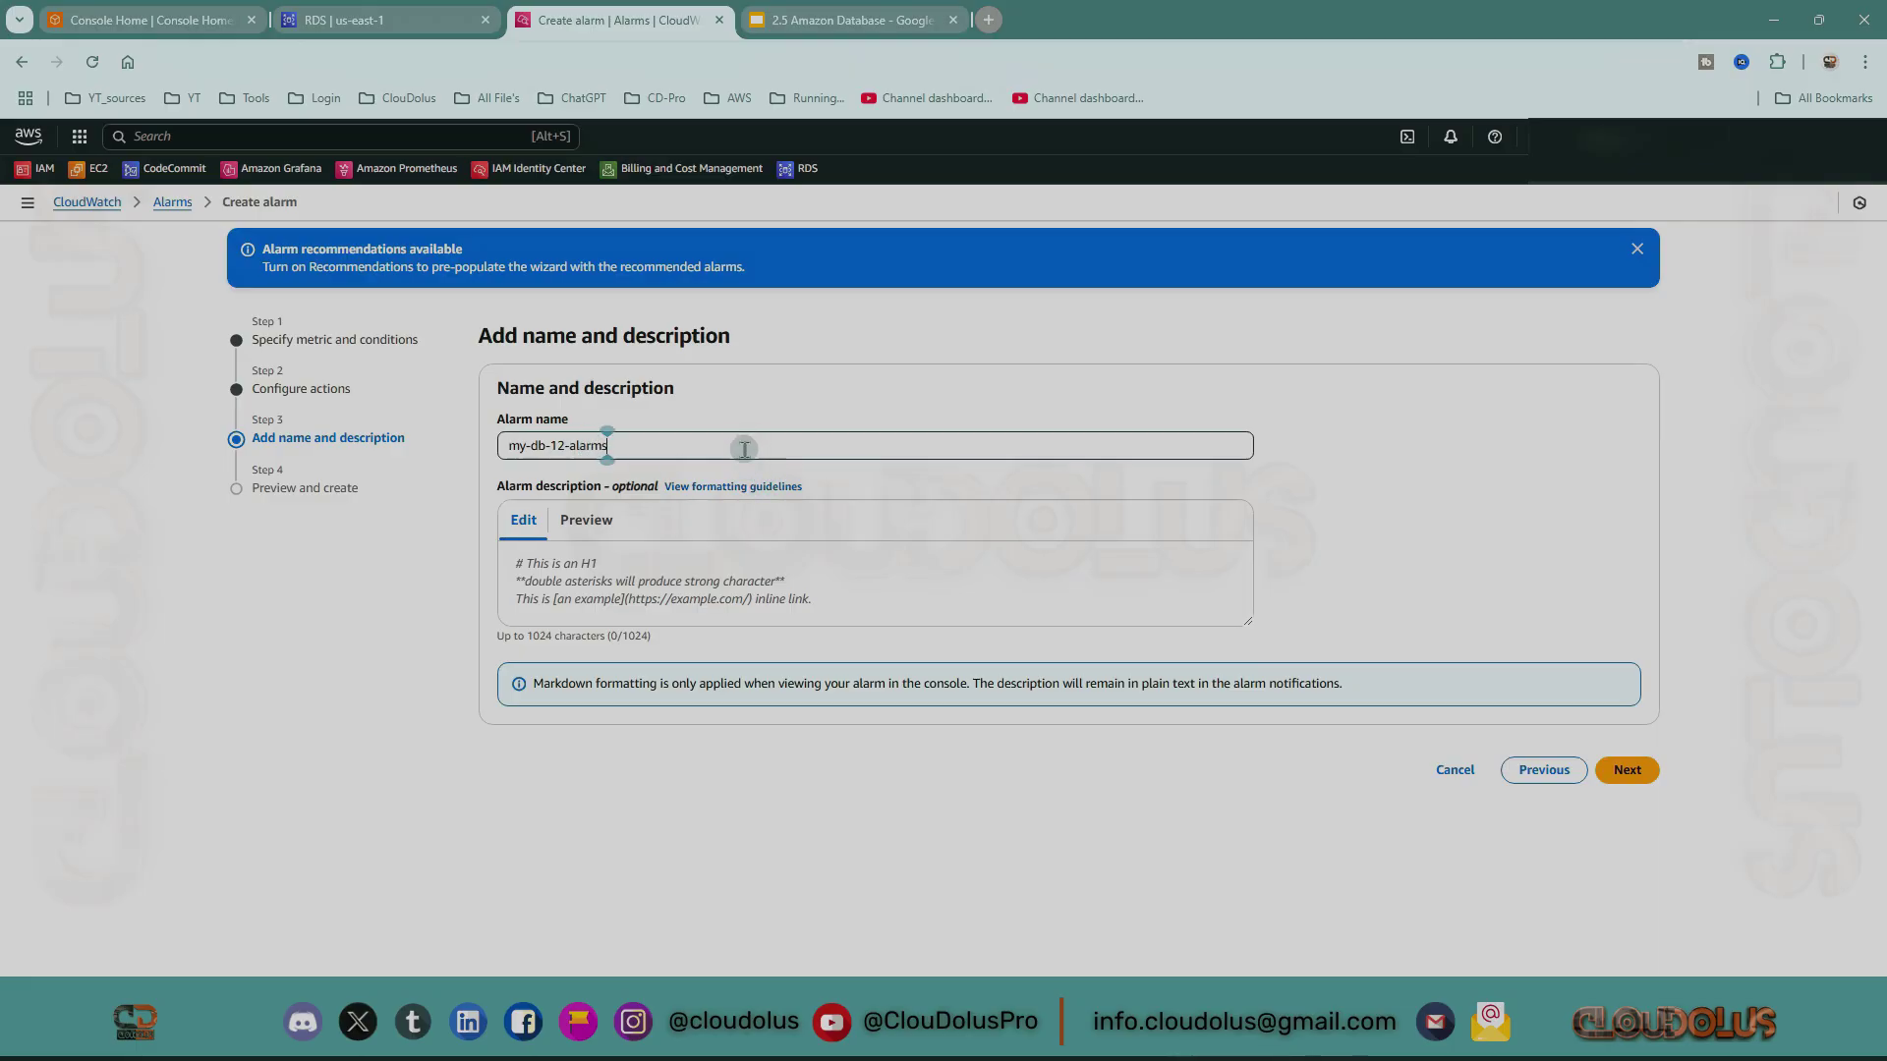
pyautogui.moveTo(653, 455); pyautogui.dragTo(423, 434)
pyautogui.hotkey('ctrl', 'c')
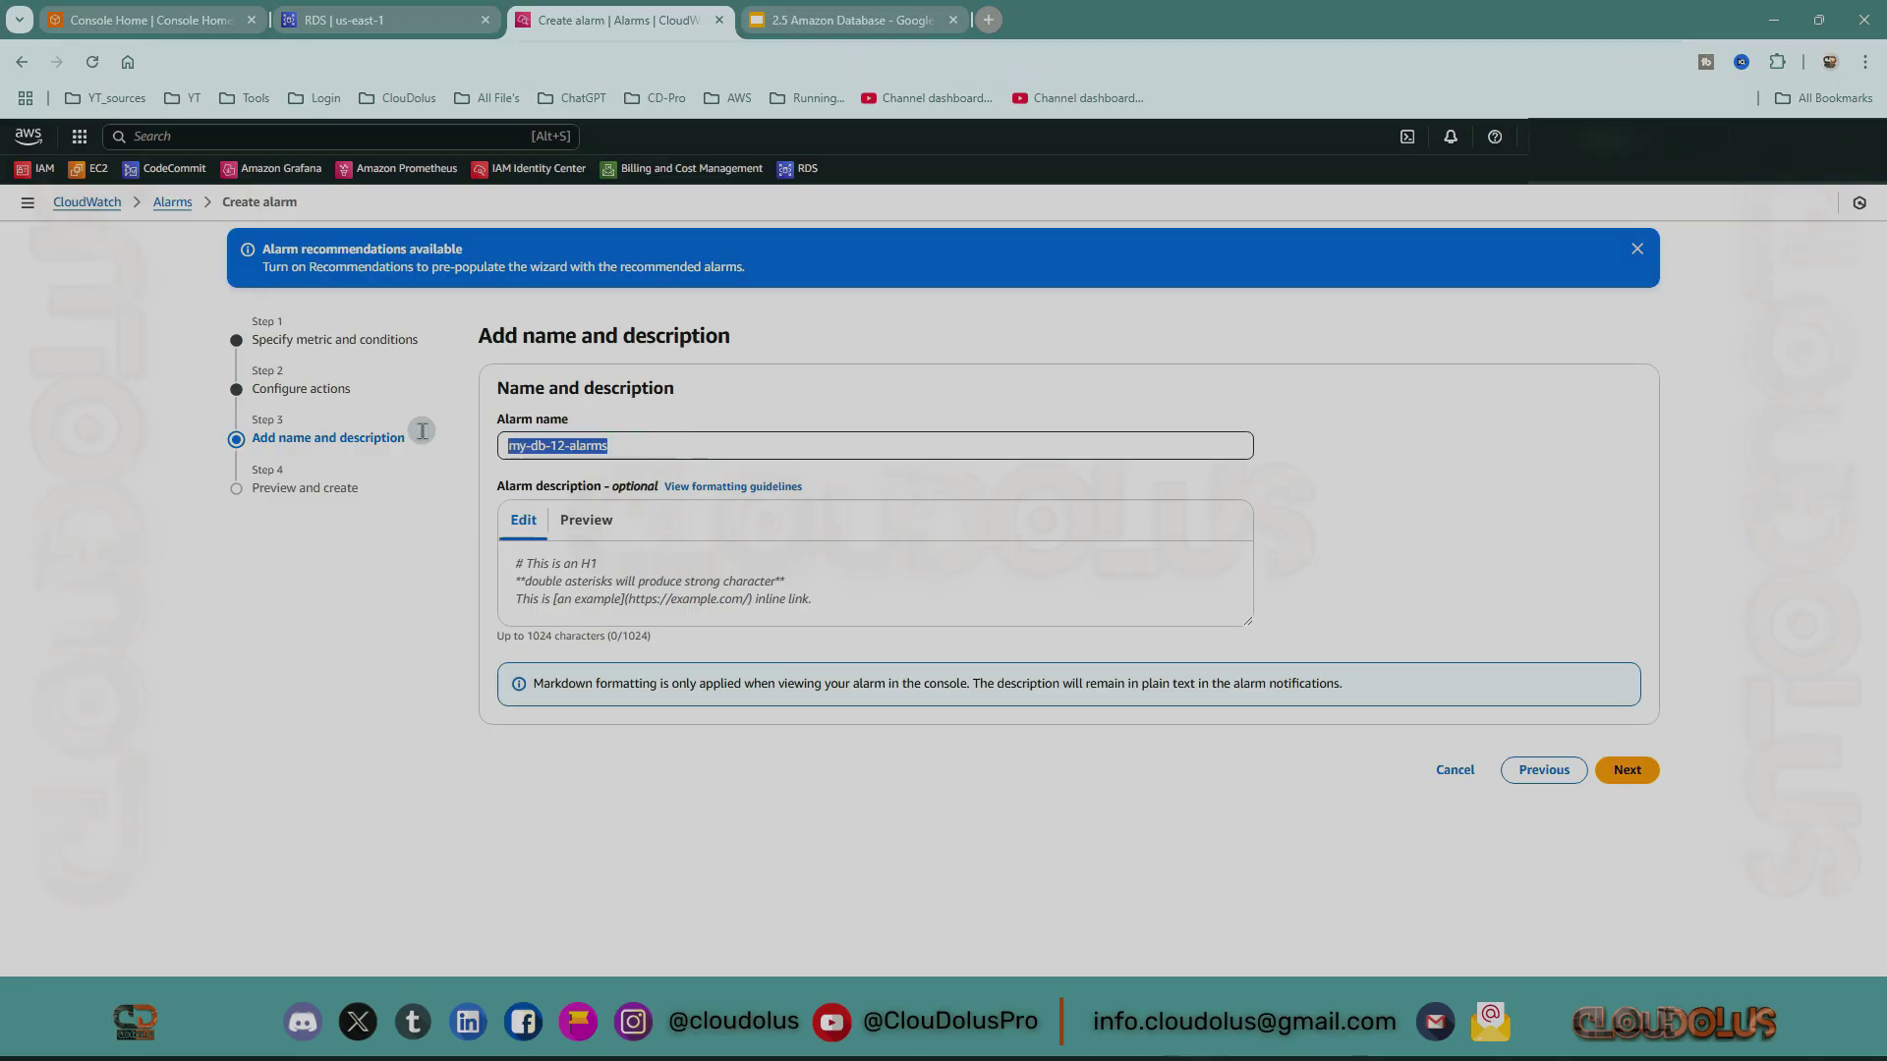
pyautogui.click(575, 554)
pyautogui.hotkey('ctrl', 'v')
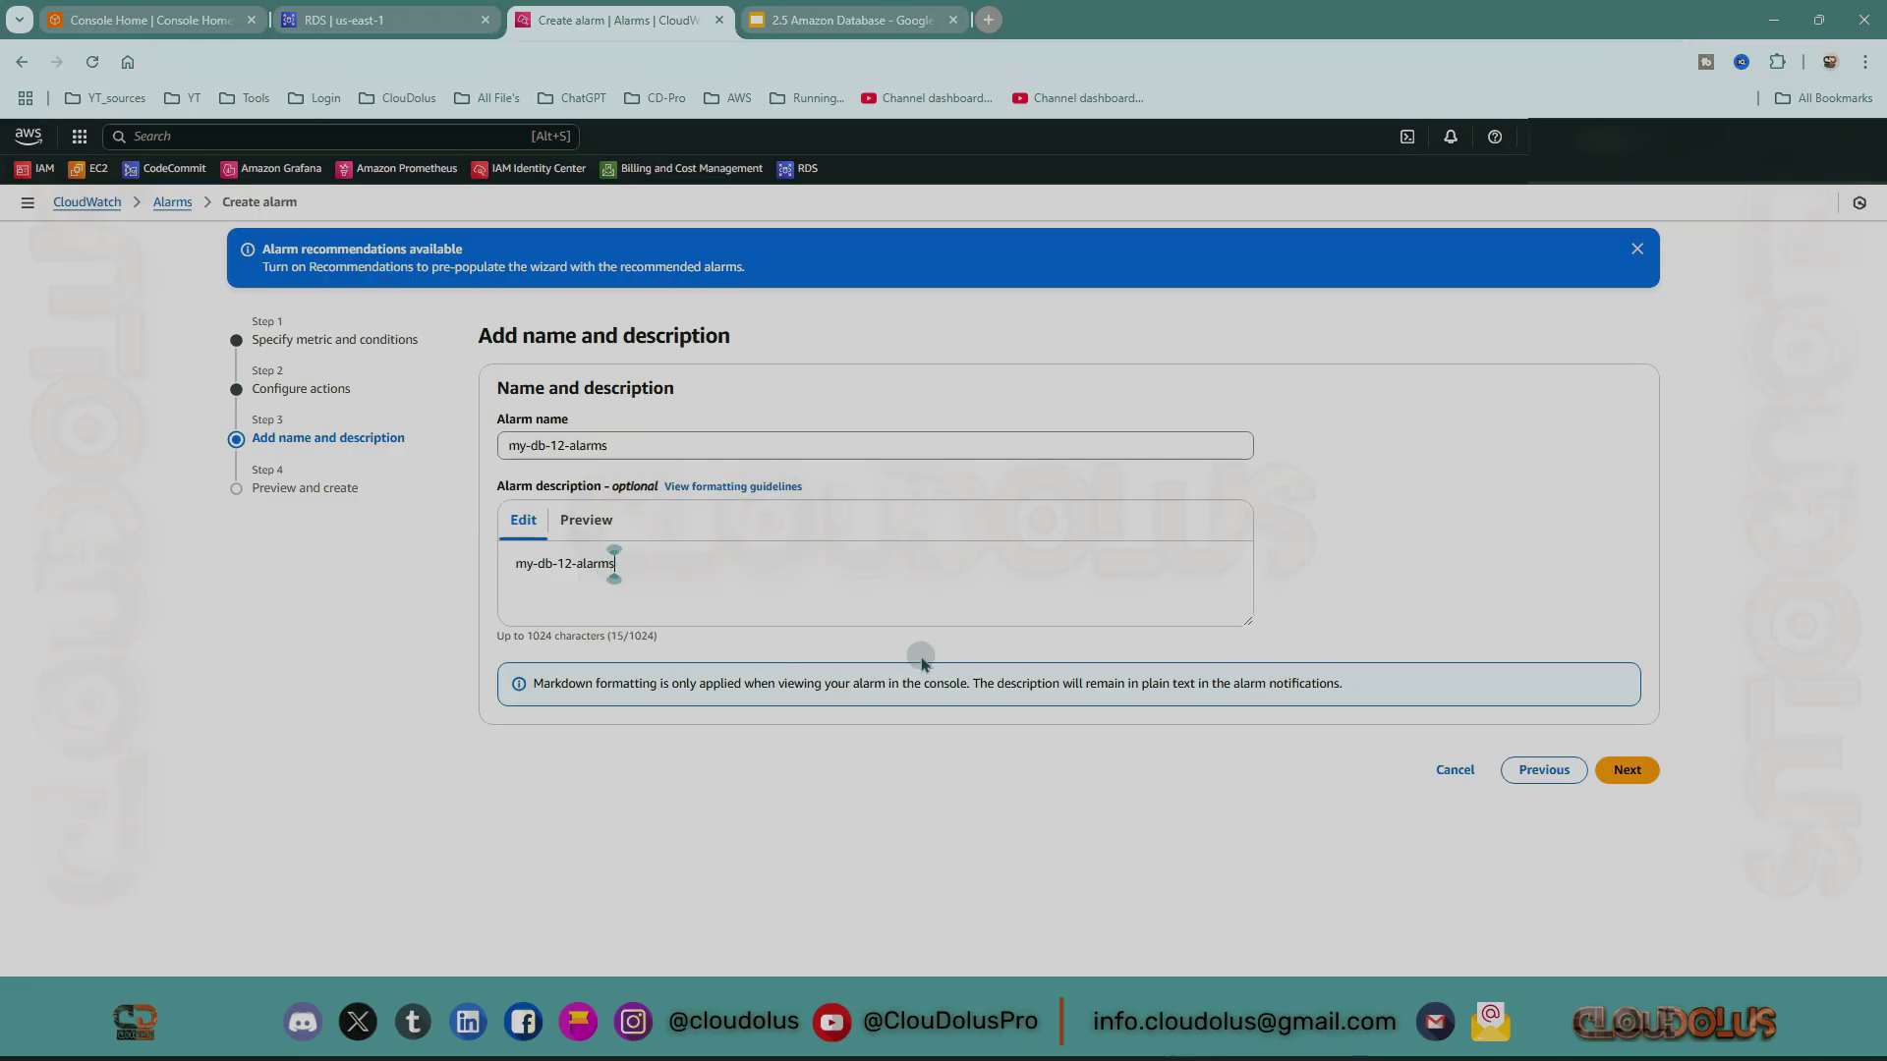
# Review the preview page and create the my-db-12-alarms alarm.
pyautogui.click(1647, 770)
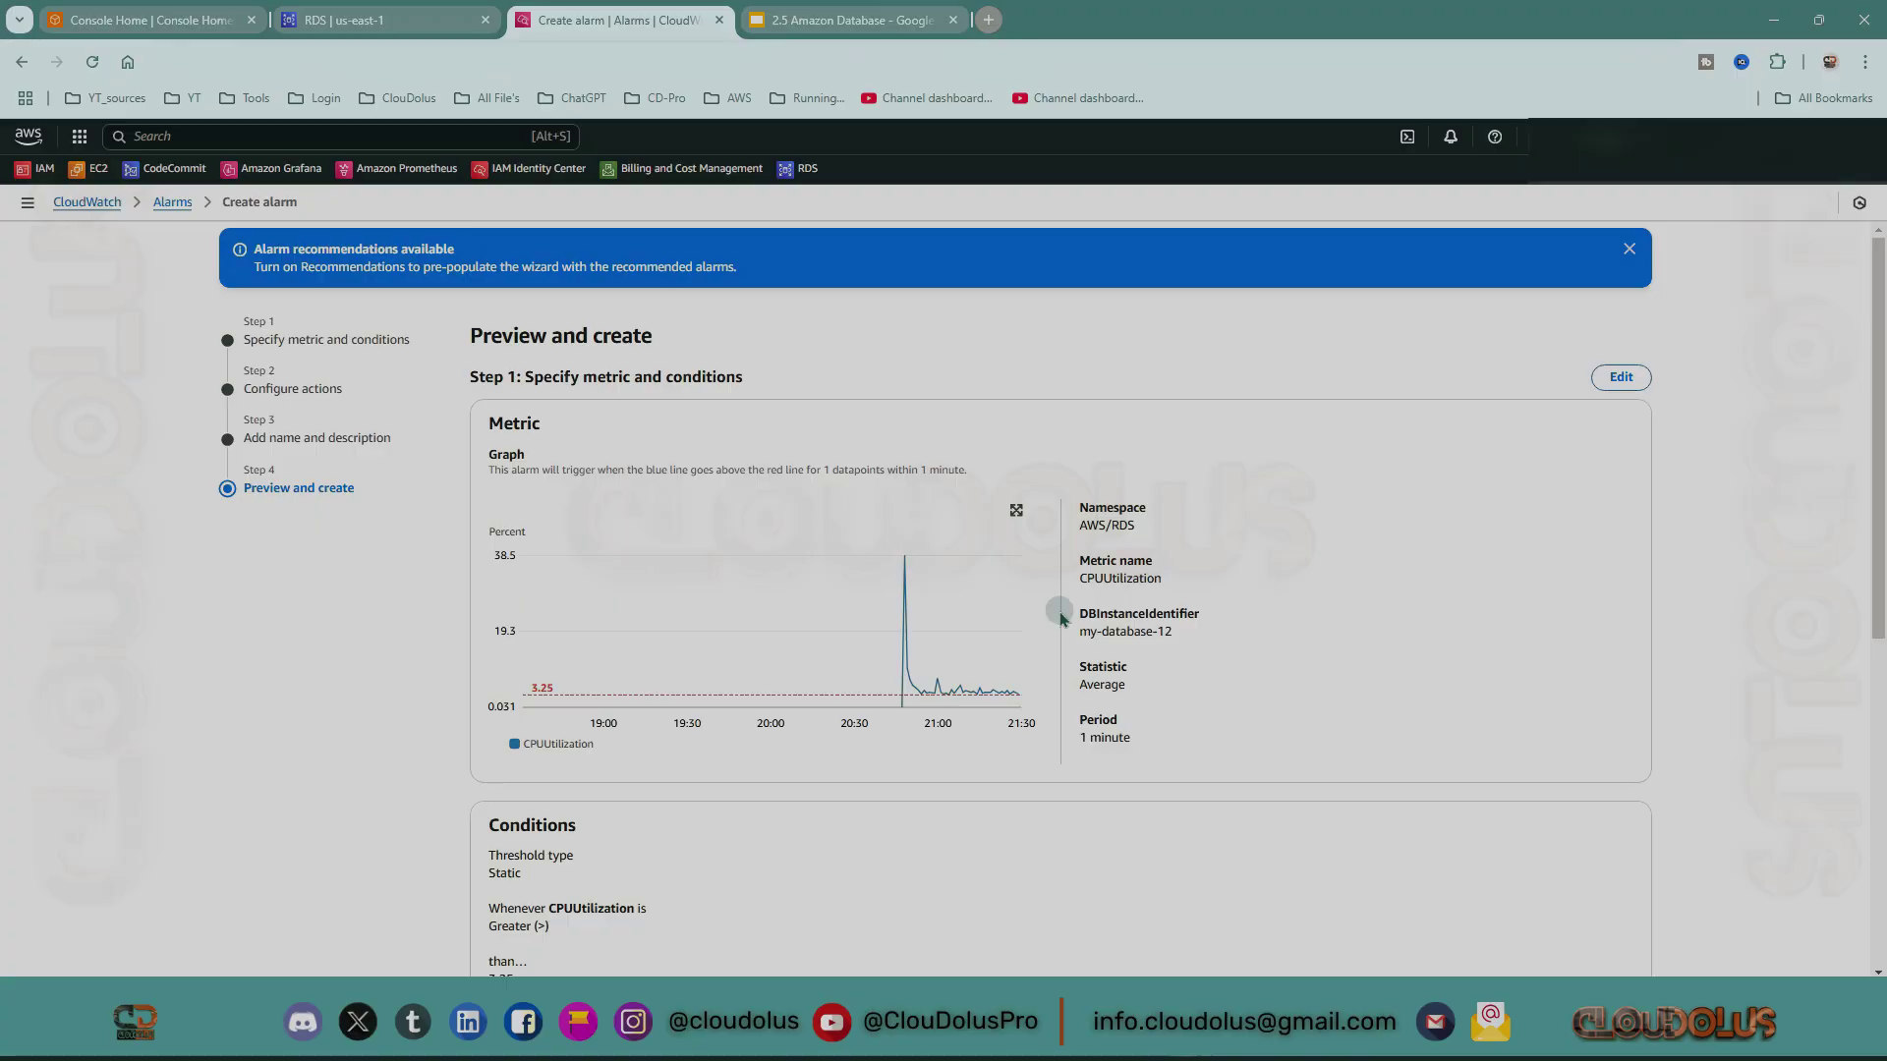
pyautogui.scroll(-6, 849, 606)
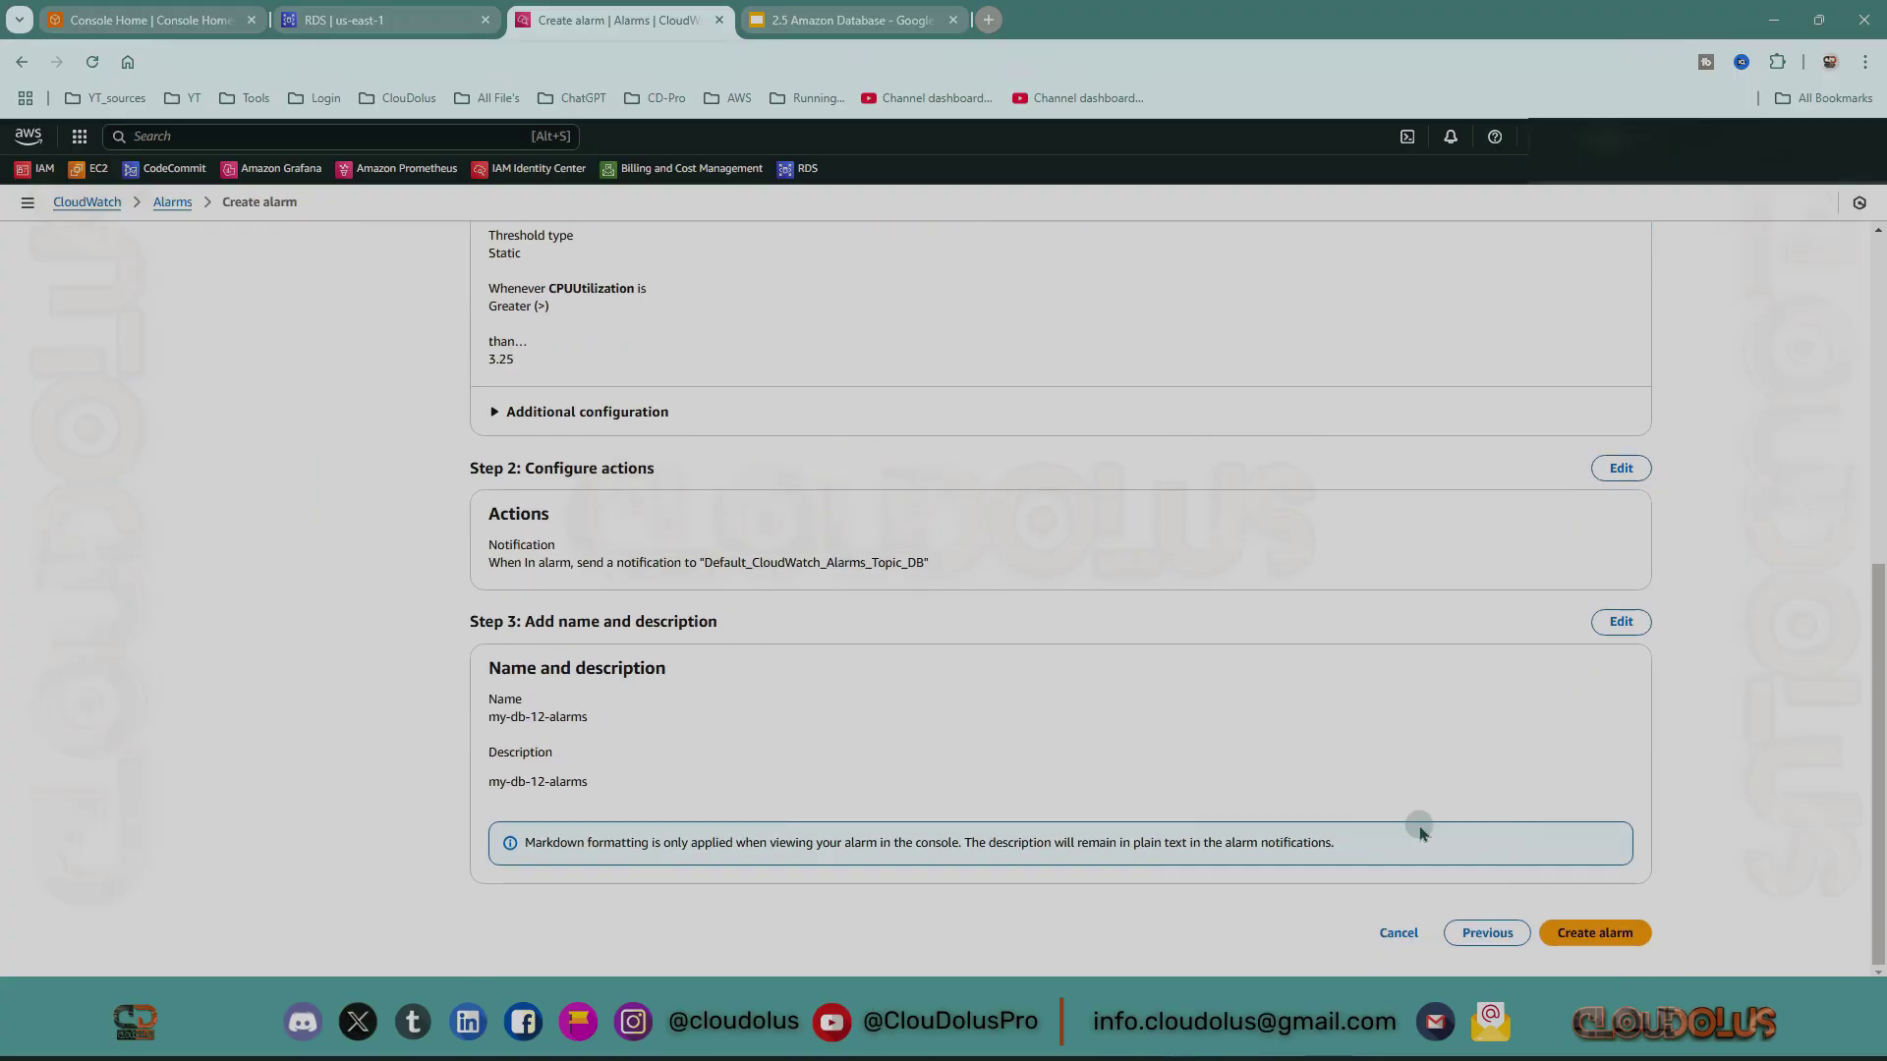
pyautogui.click(1596, 933)
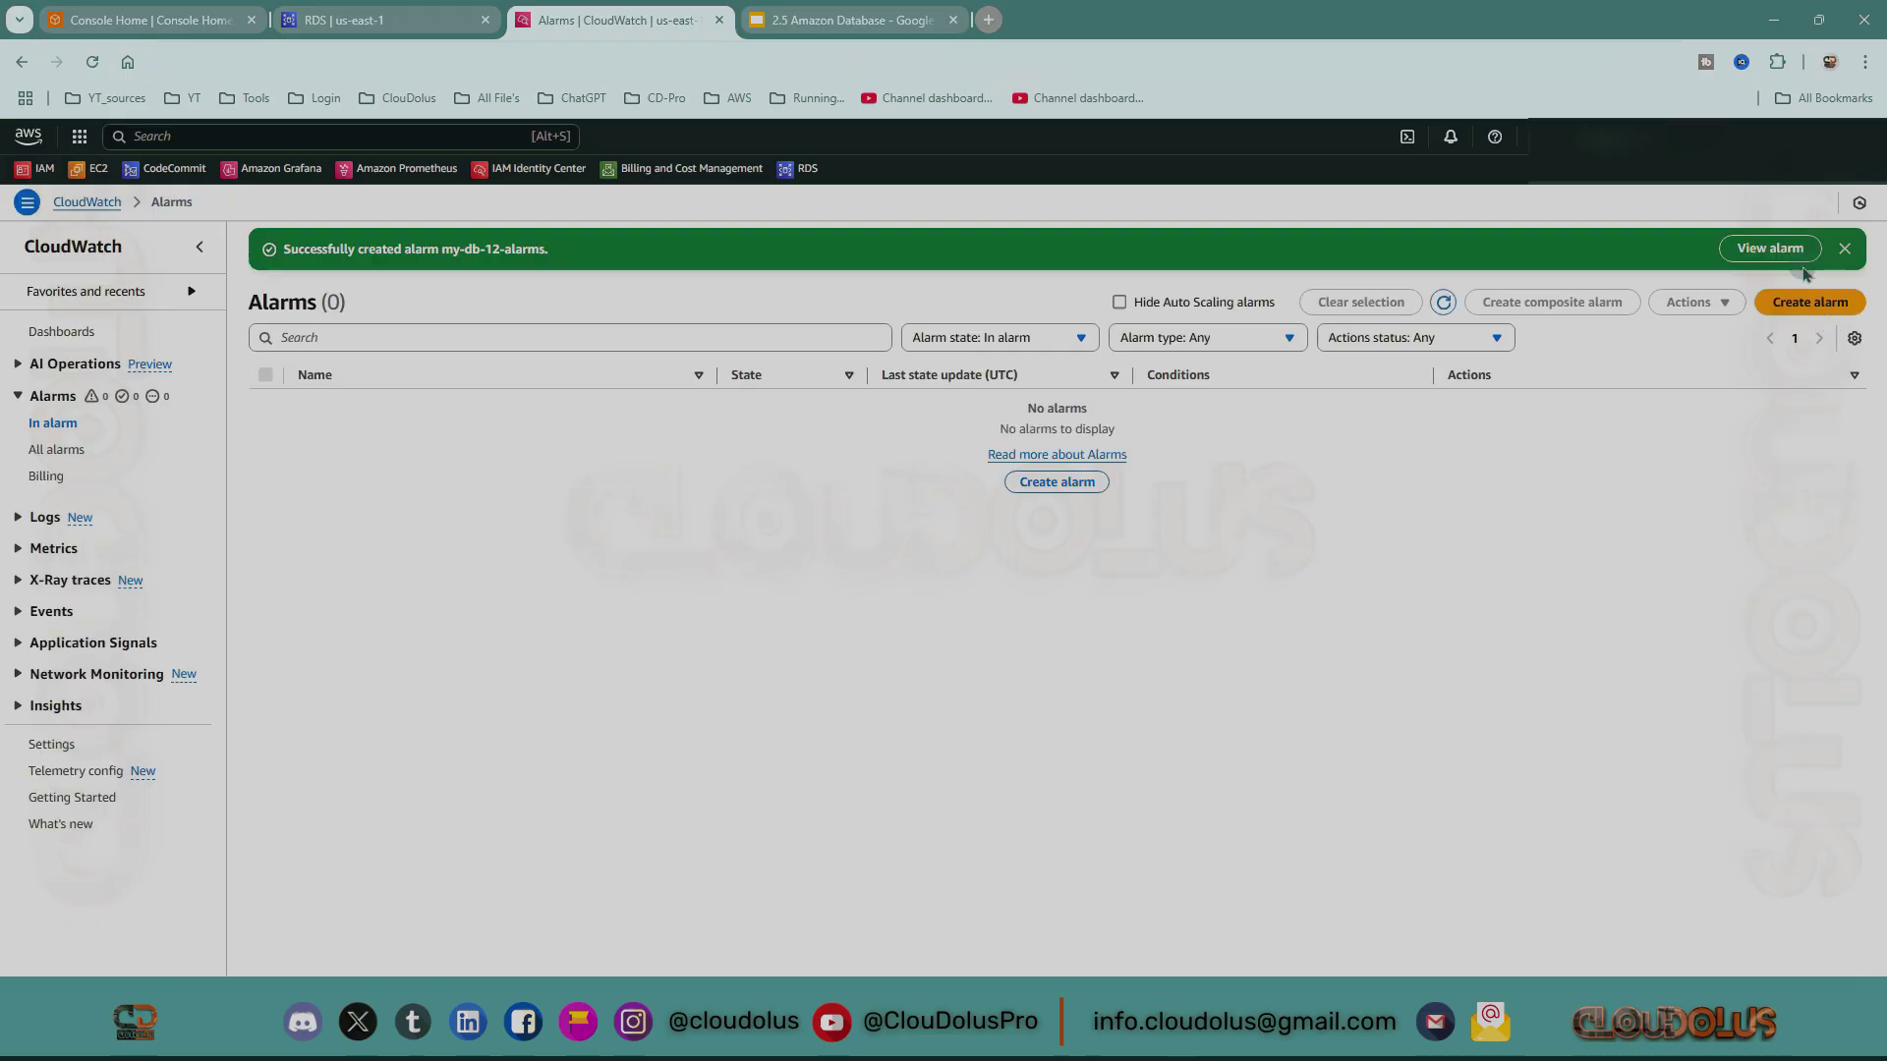
# Refresh and list all alarms, showing my-db-12-alarms with Insufficient data.
pyautogui.click(1440, 302)
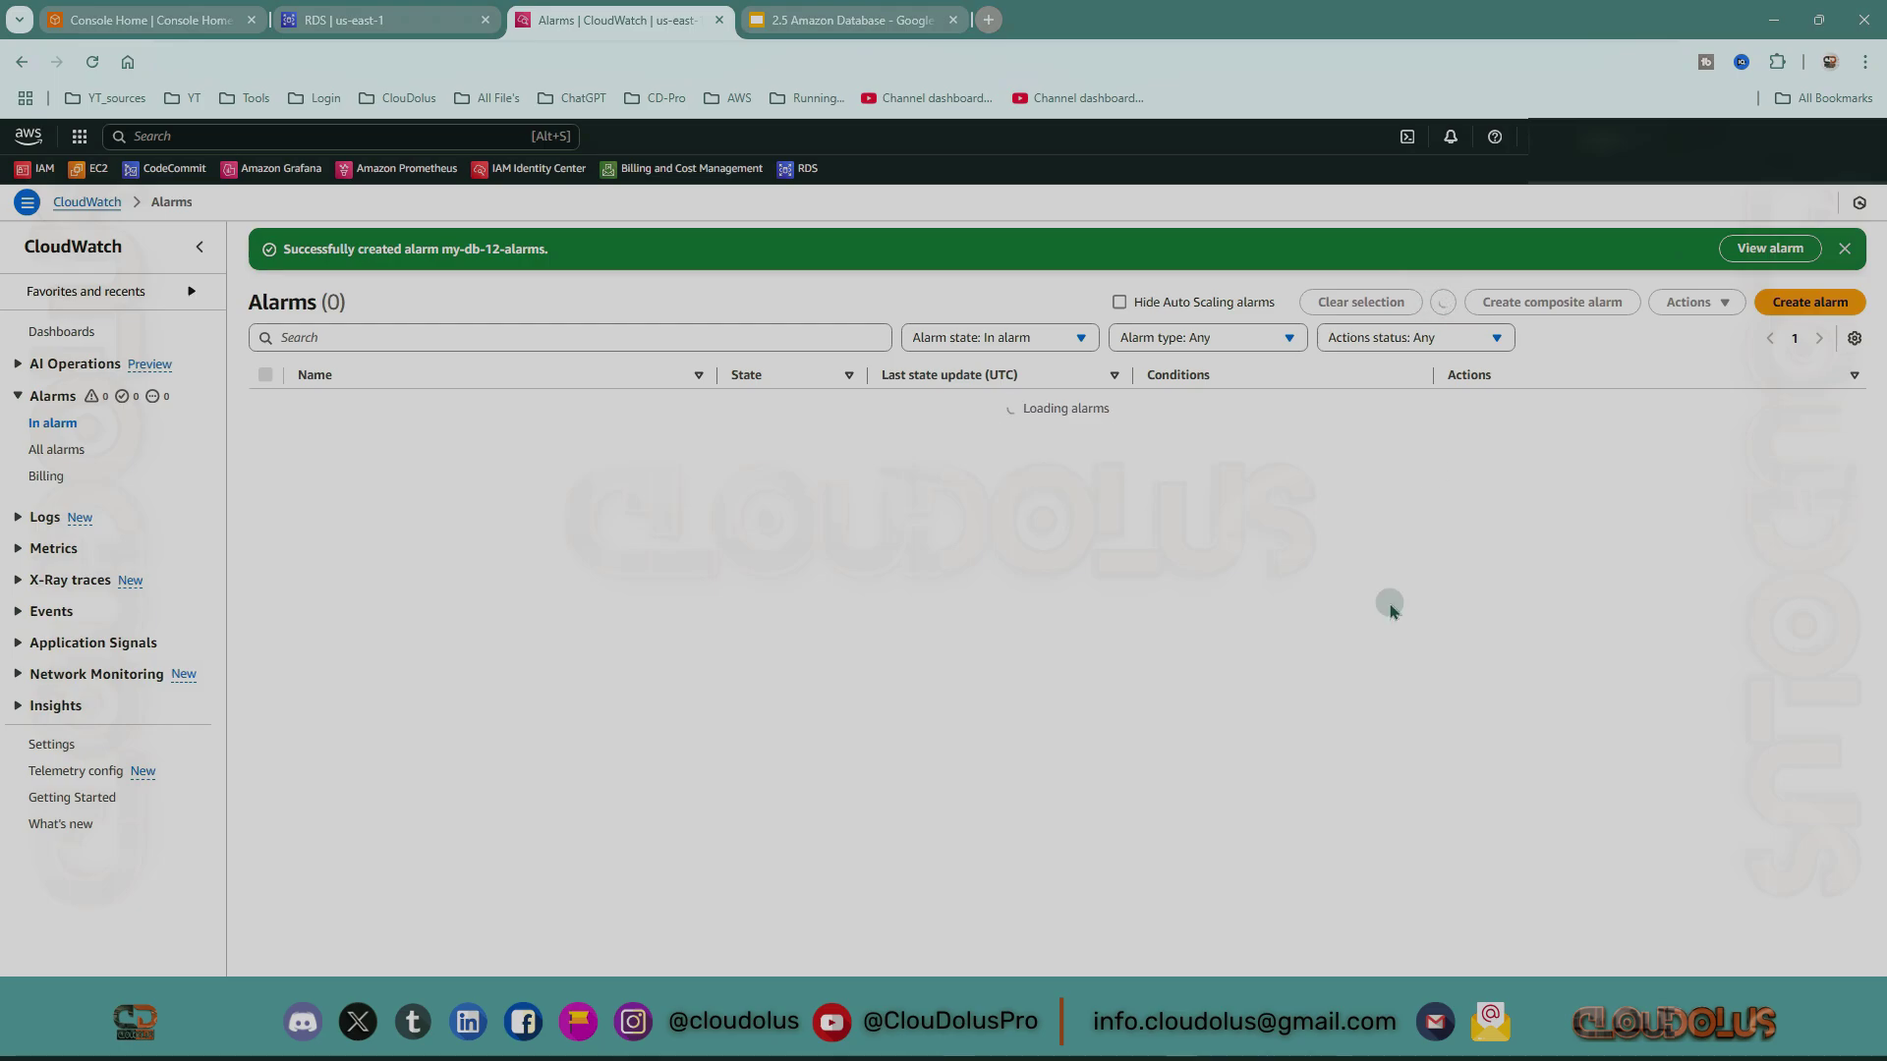
pyautogui.click(1763, 252)
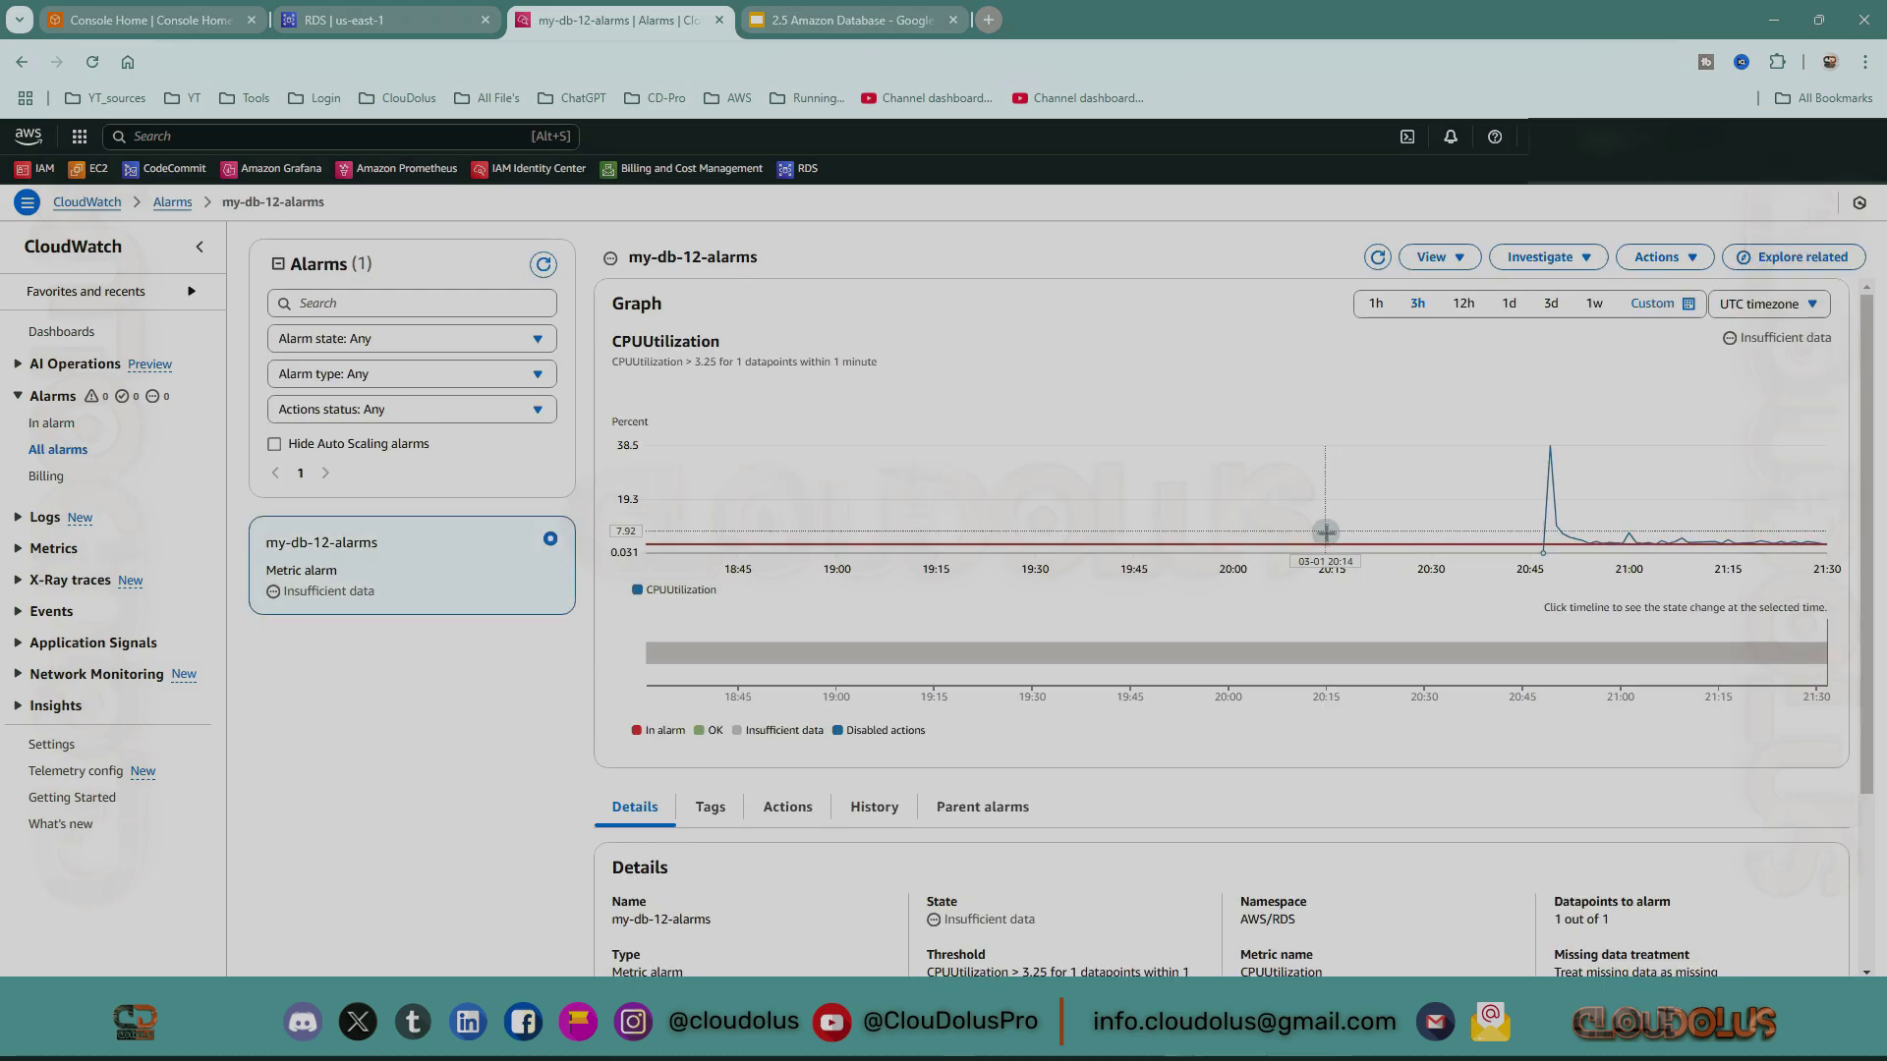
pyautogui.click(51, 424)
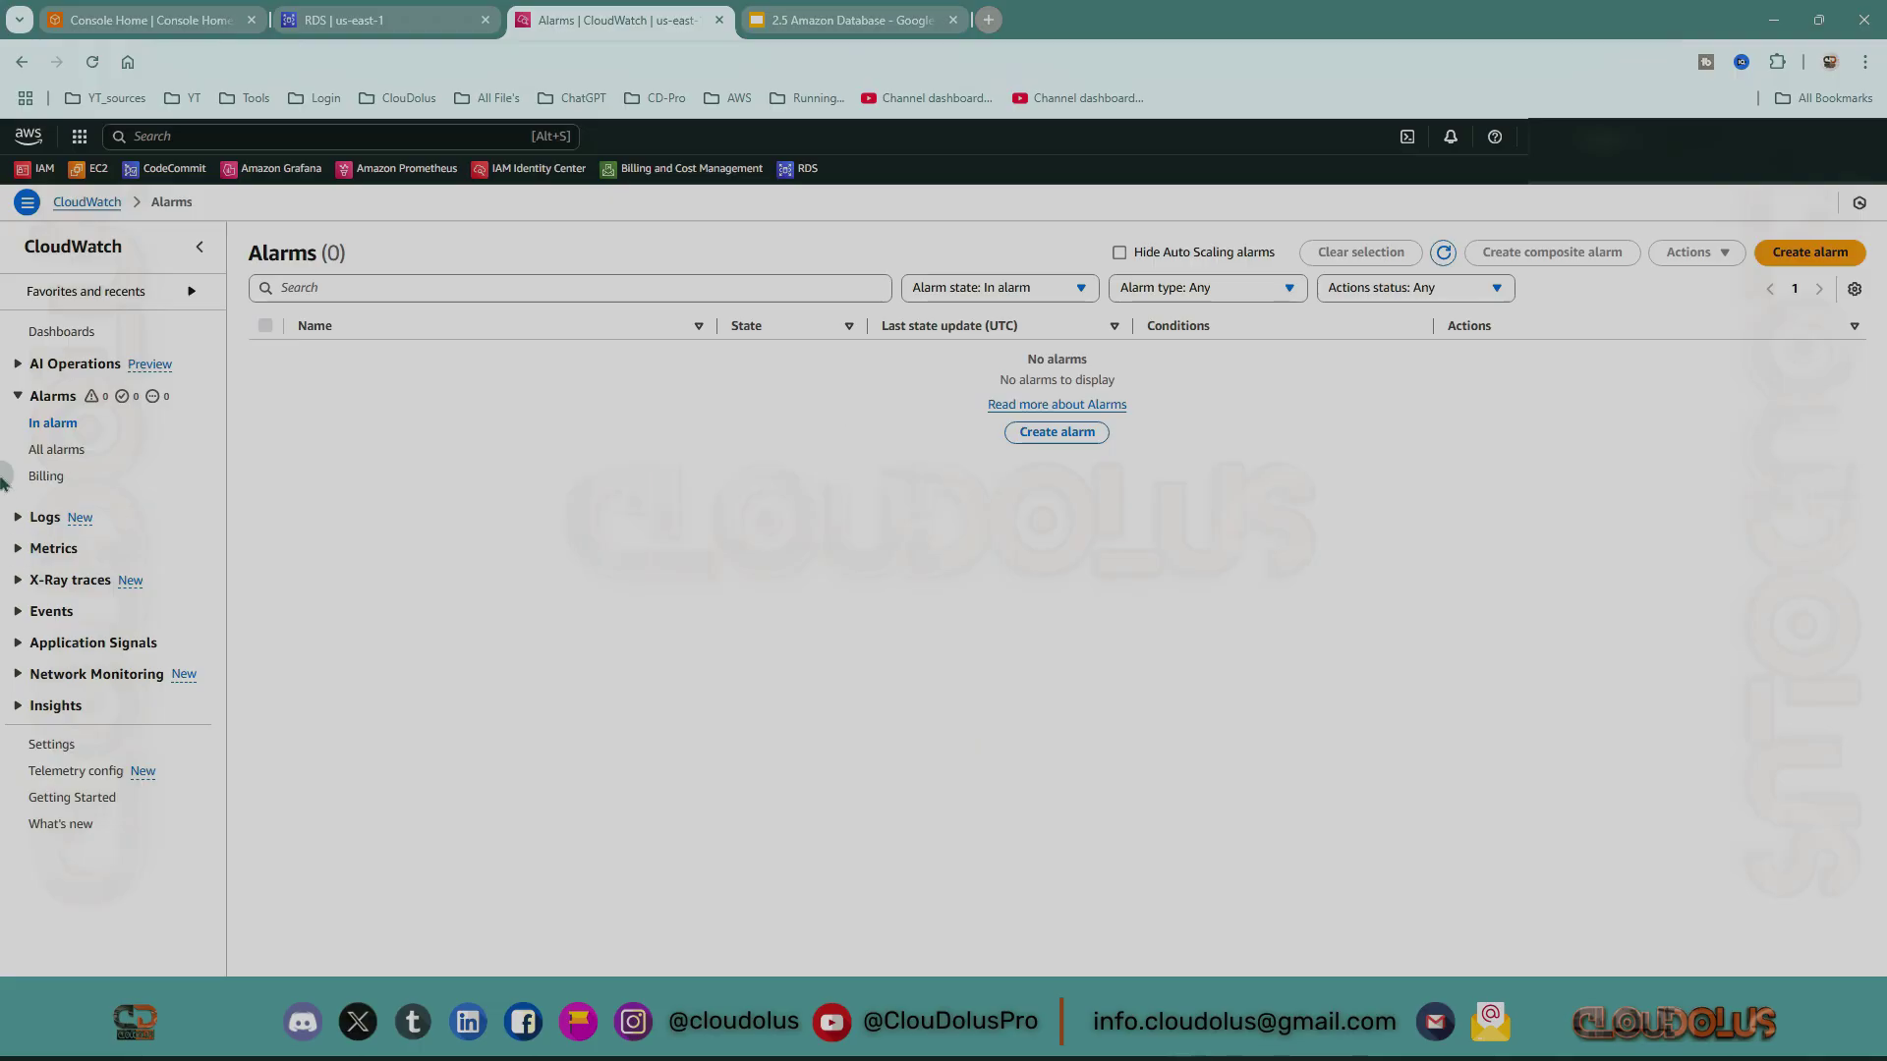
pyautogui.click(45, 452)
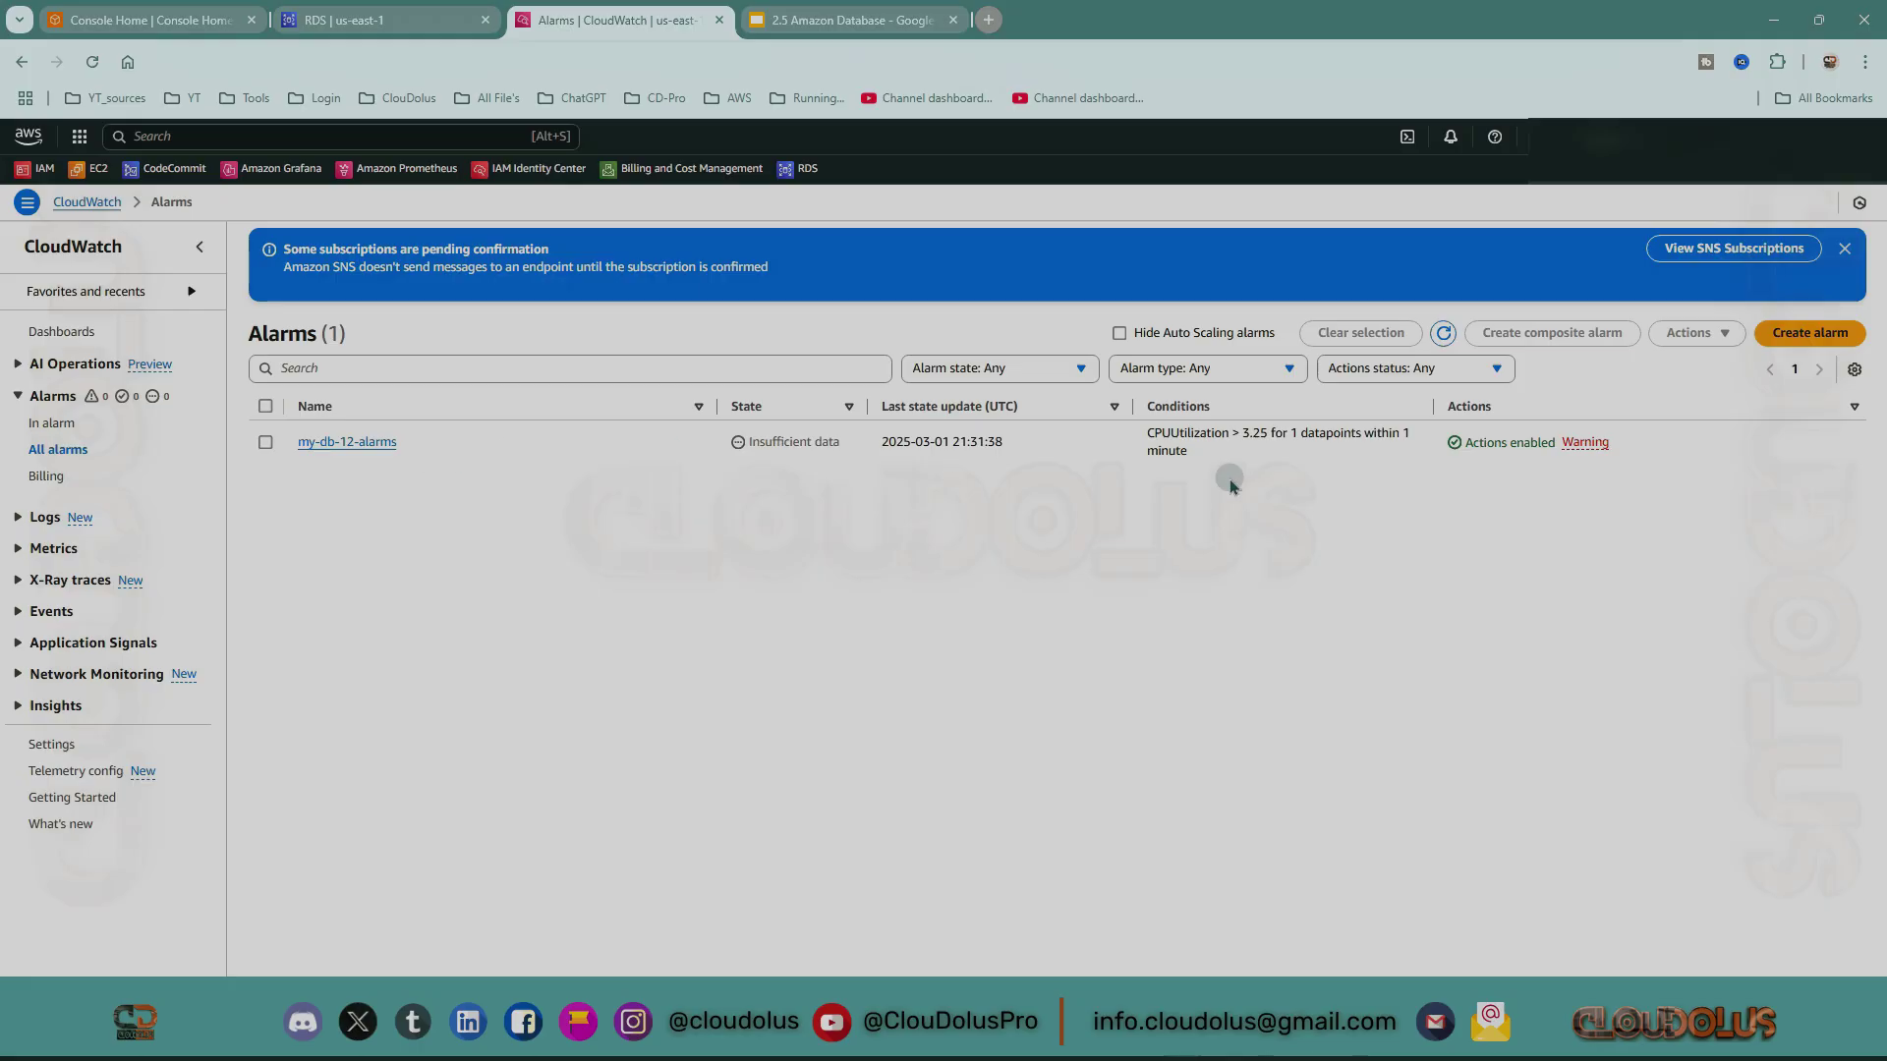
# Dismiss the subscription banner and check the alarm's pending-subscription warning.
pyautogui.click(1845, 250)
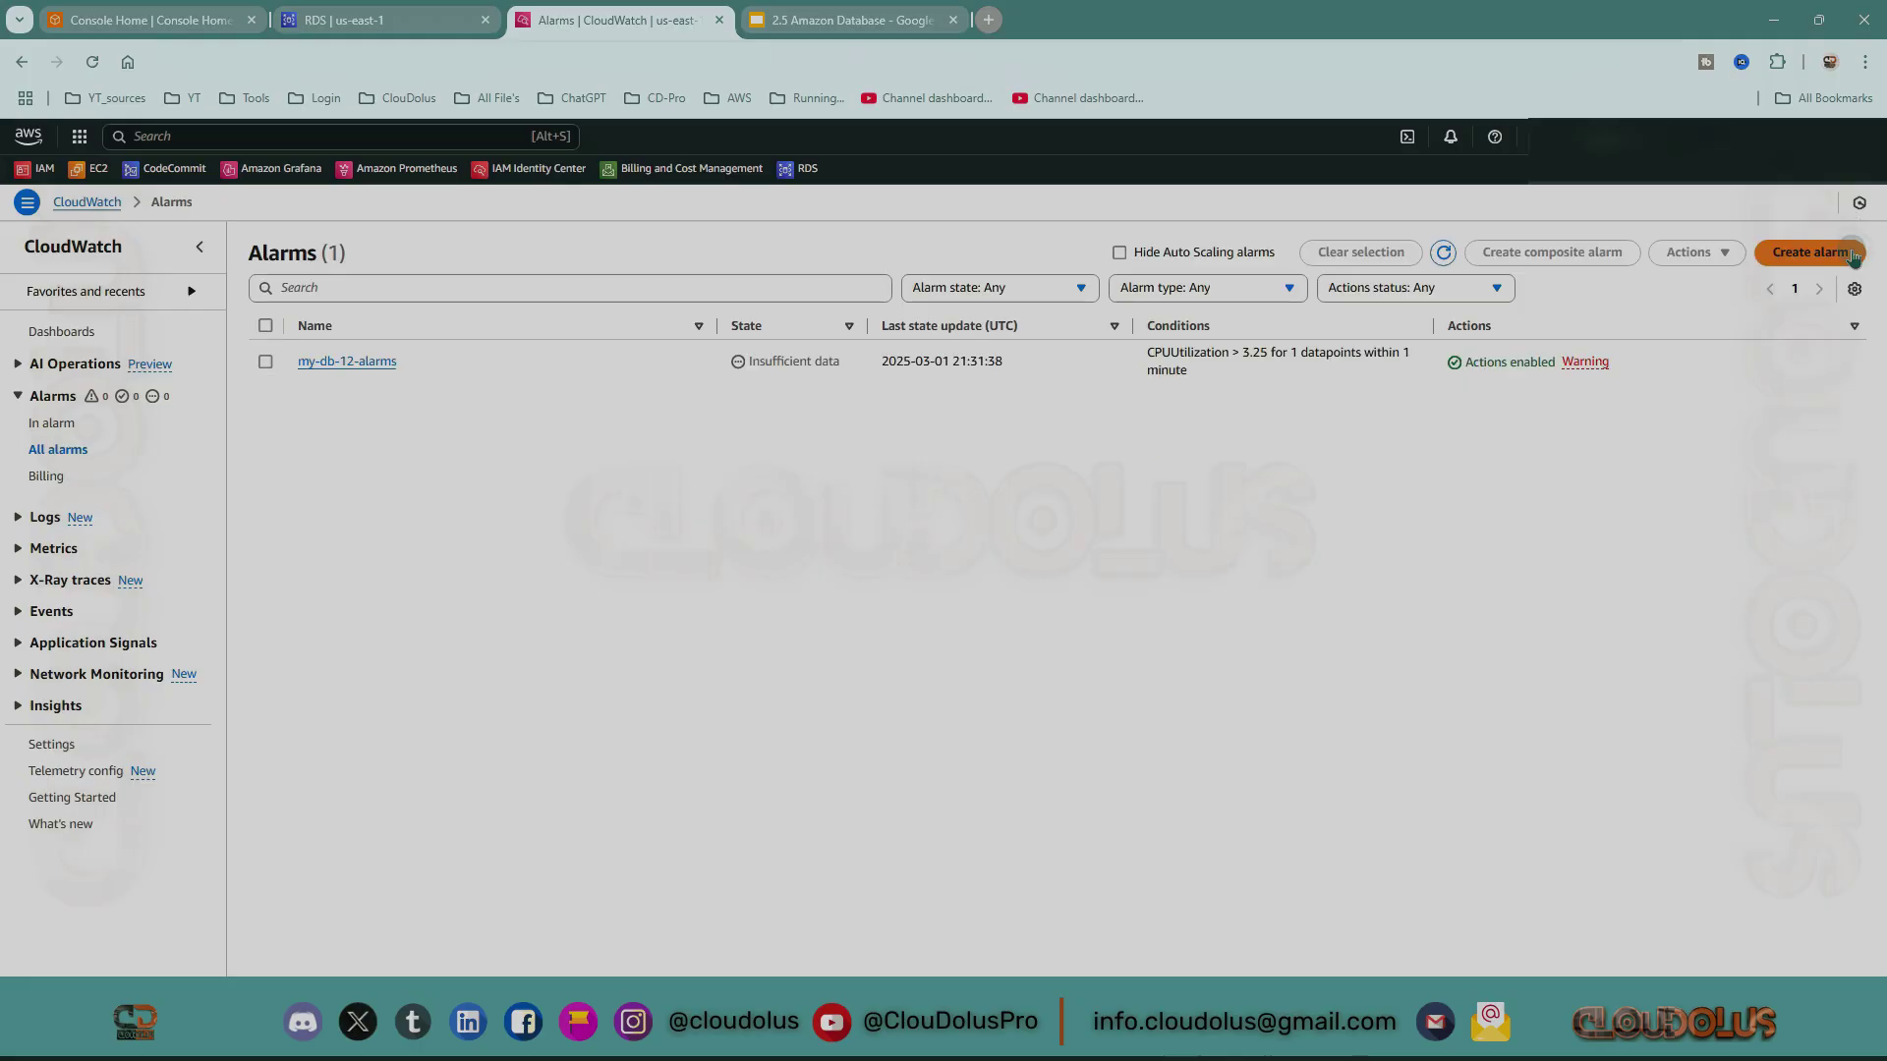
pyautogui.click(1592, 363)
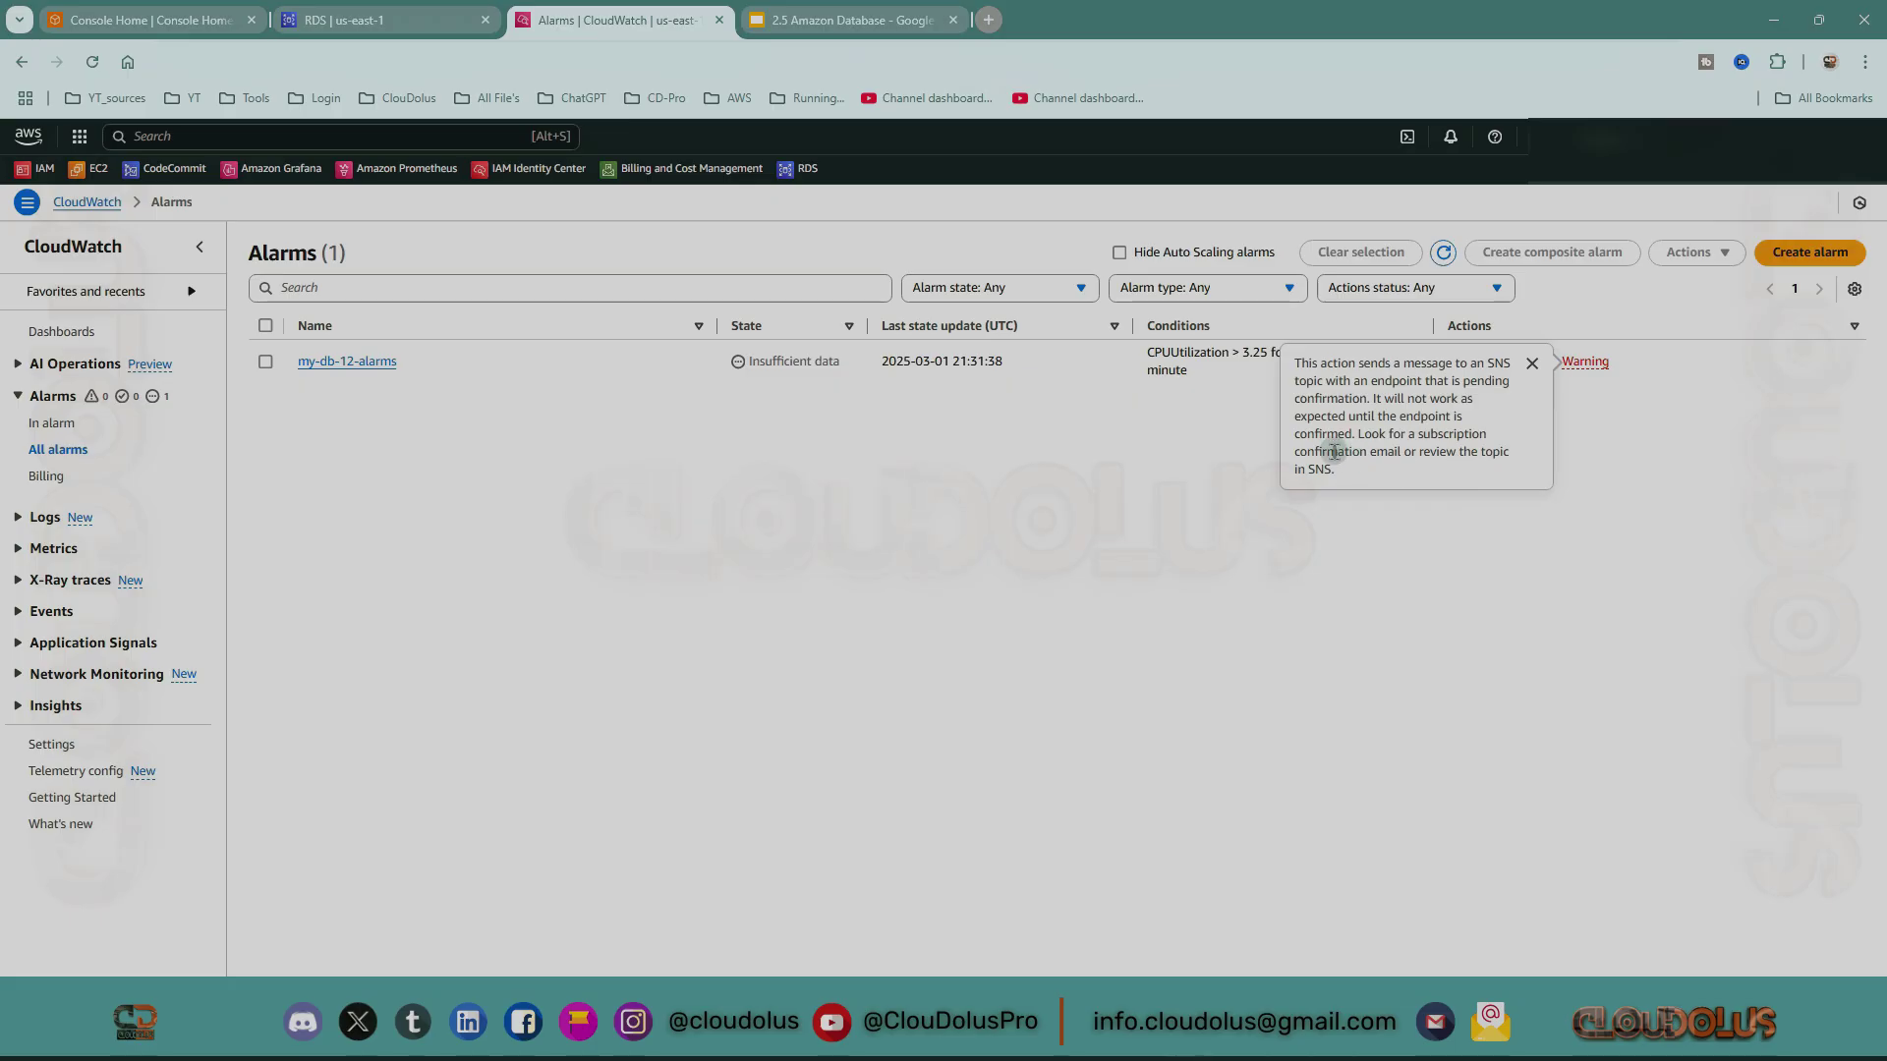
pyautogui.click(1088, 446)
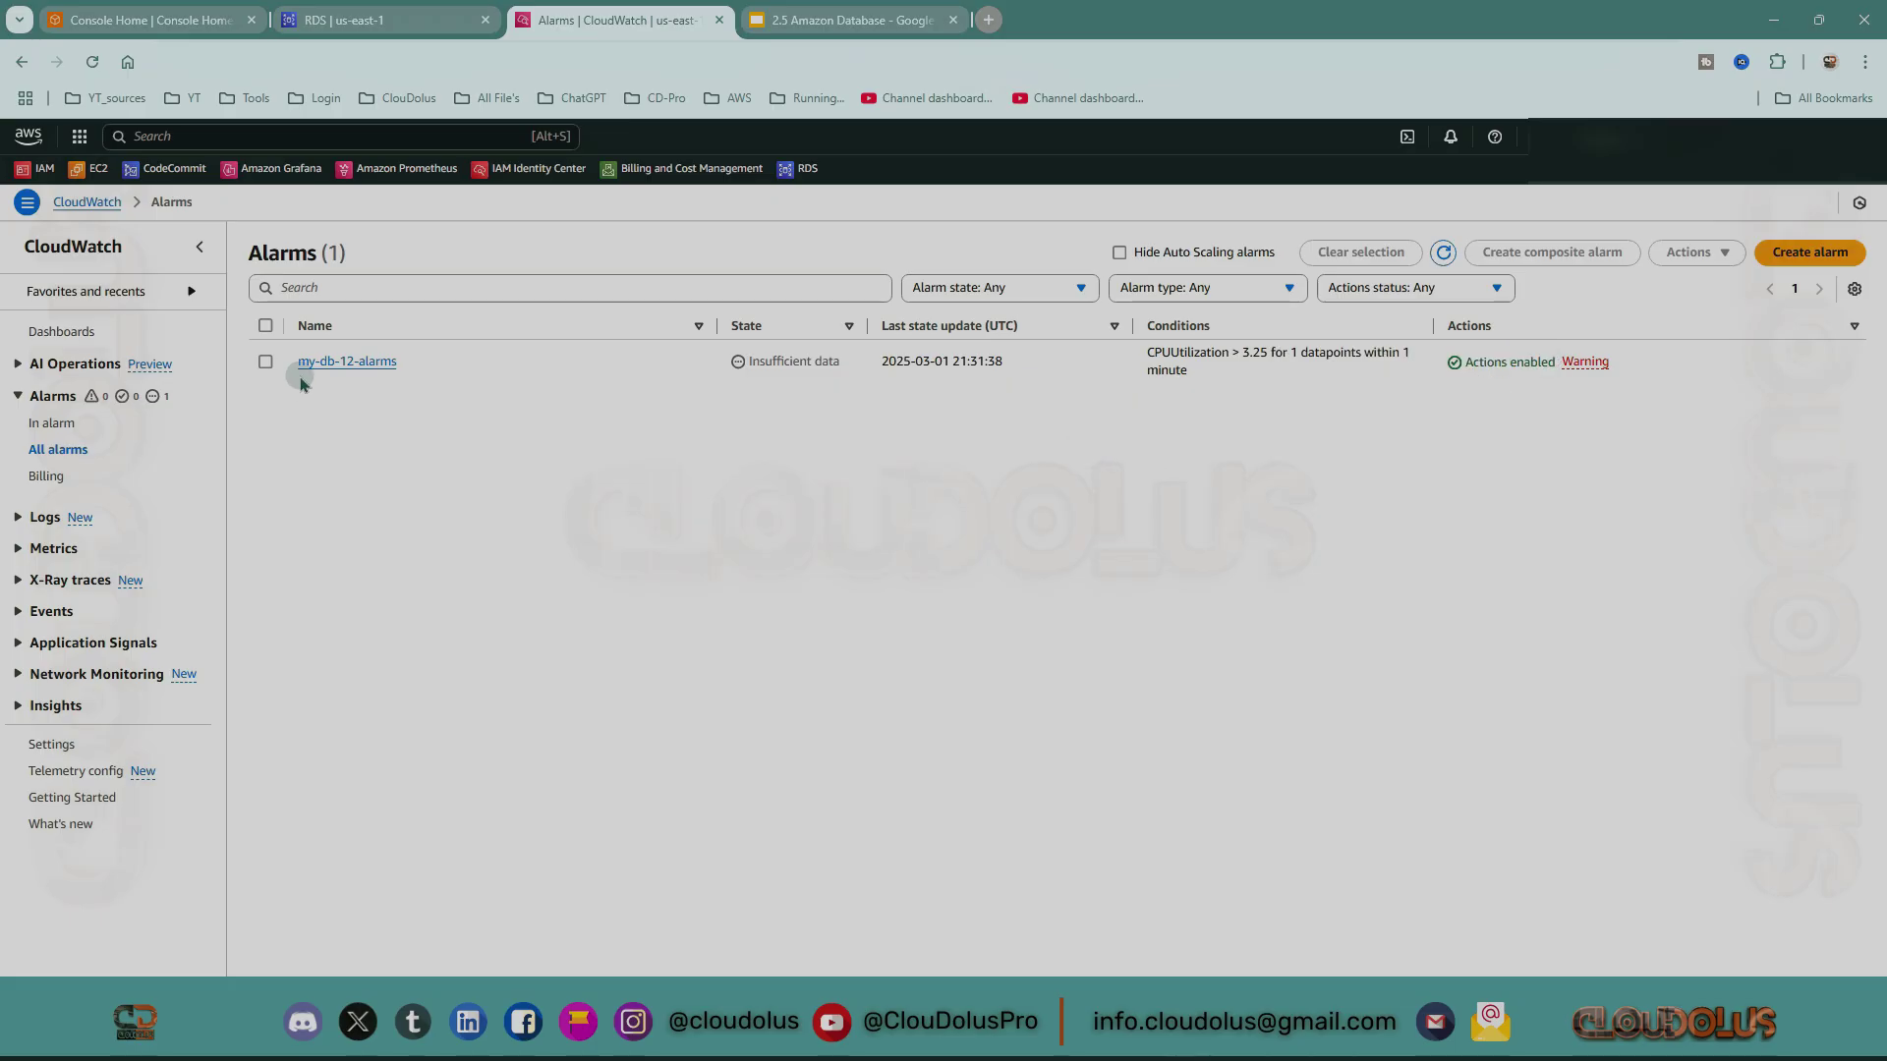
# Open my-db-12-alarms and view its Tags and Actions, showing the e-mail notification pending confirmation.
pyautogui.click(266, 365)
pyautogui.click(345, 362)
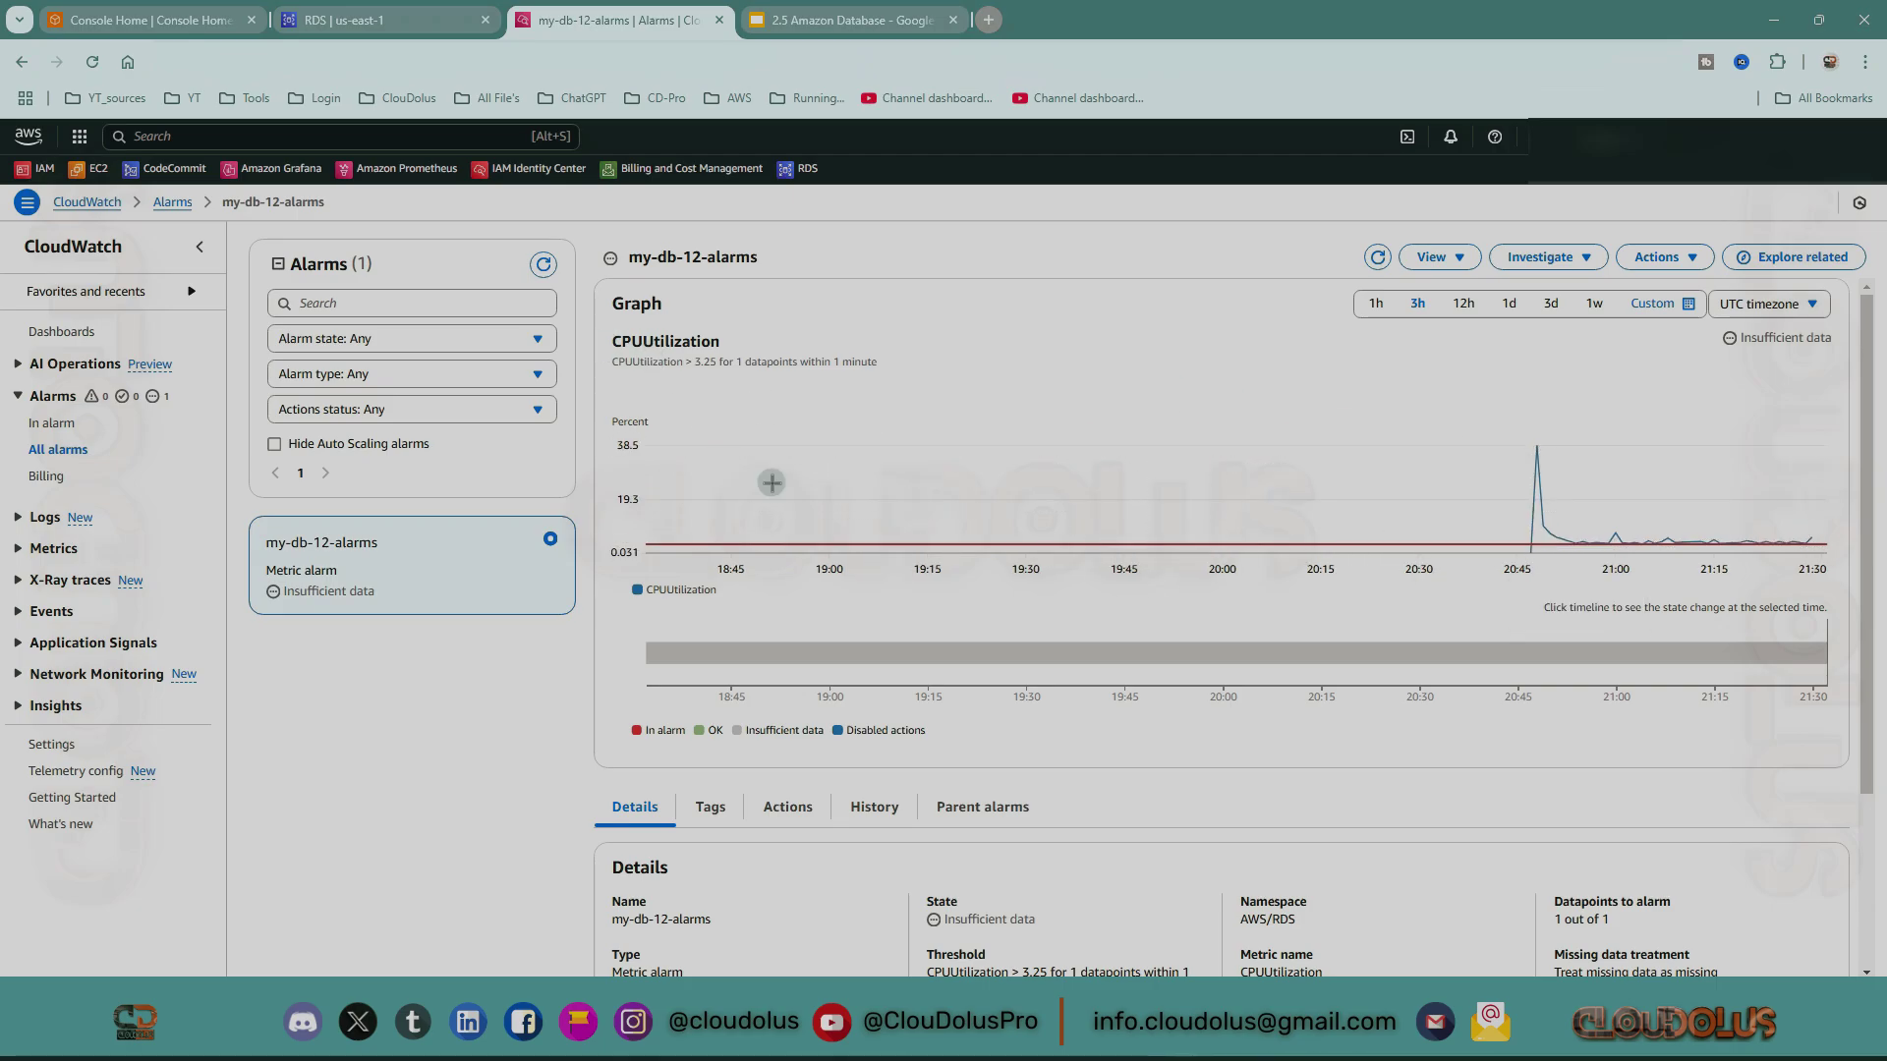
pyautogui.scroll(-2, 1322, 543)
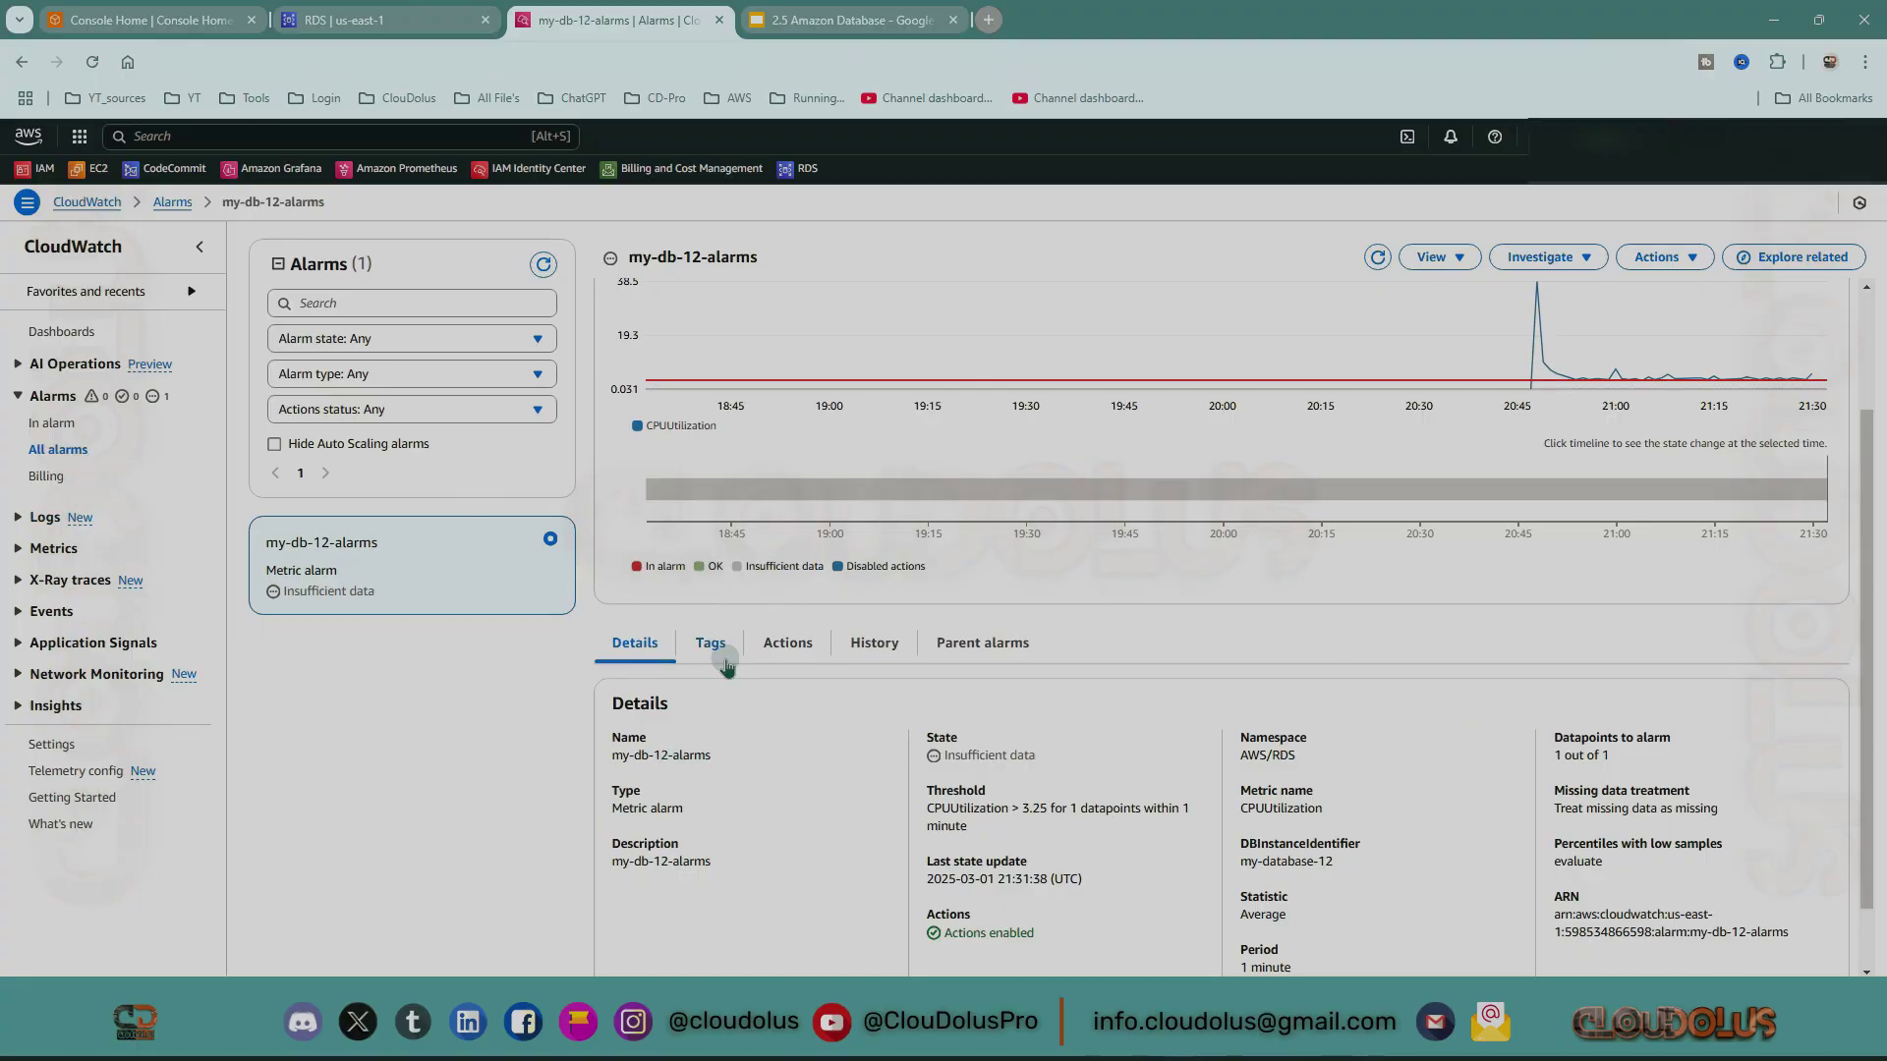
pyautogui.scroll(2, 1439, 661)
pyautogui.moveTo(1815, 547)
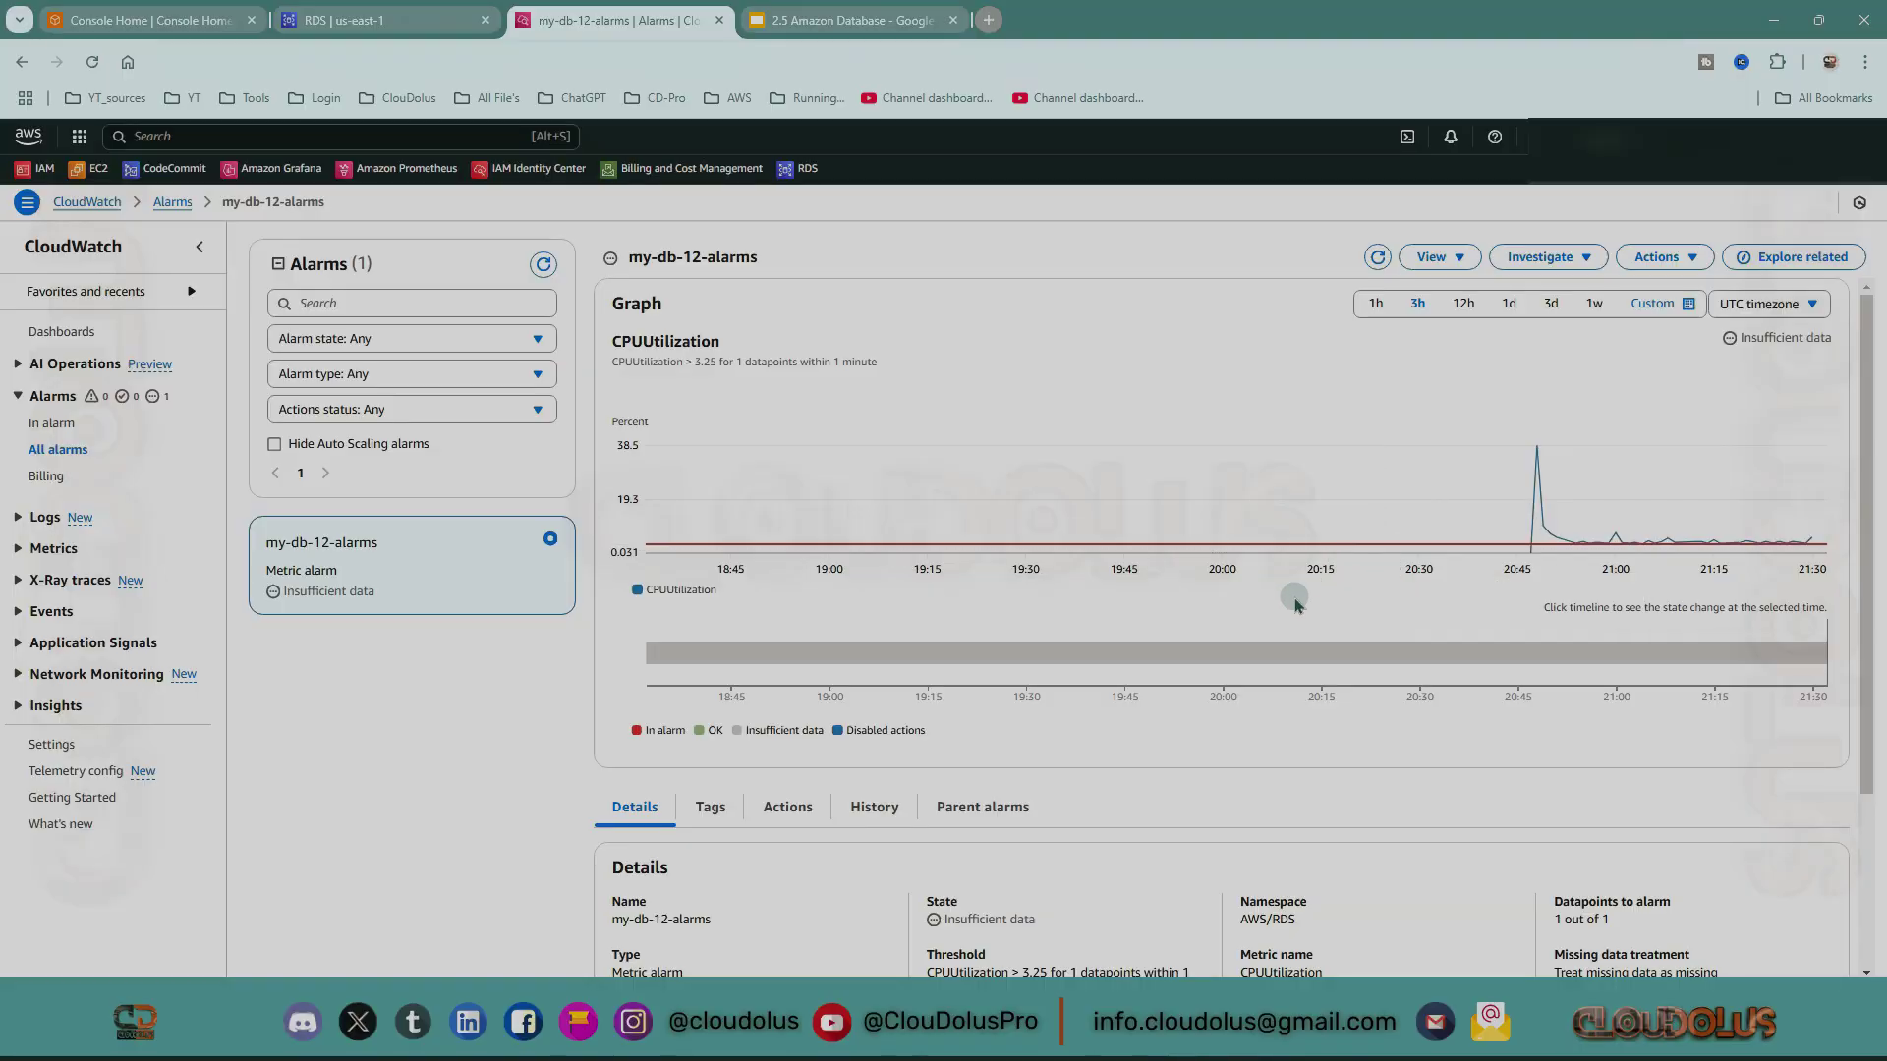
pyautogui.scroll(-3, 1296, 605)
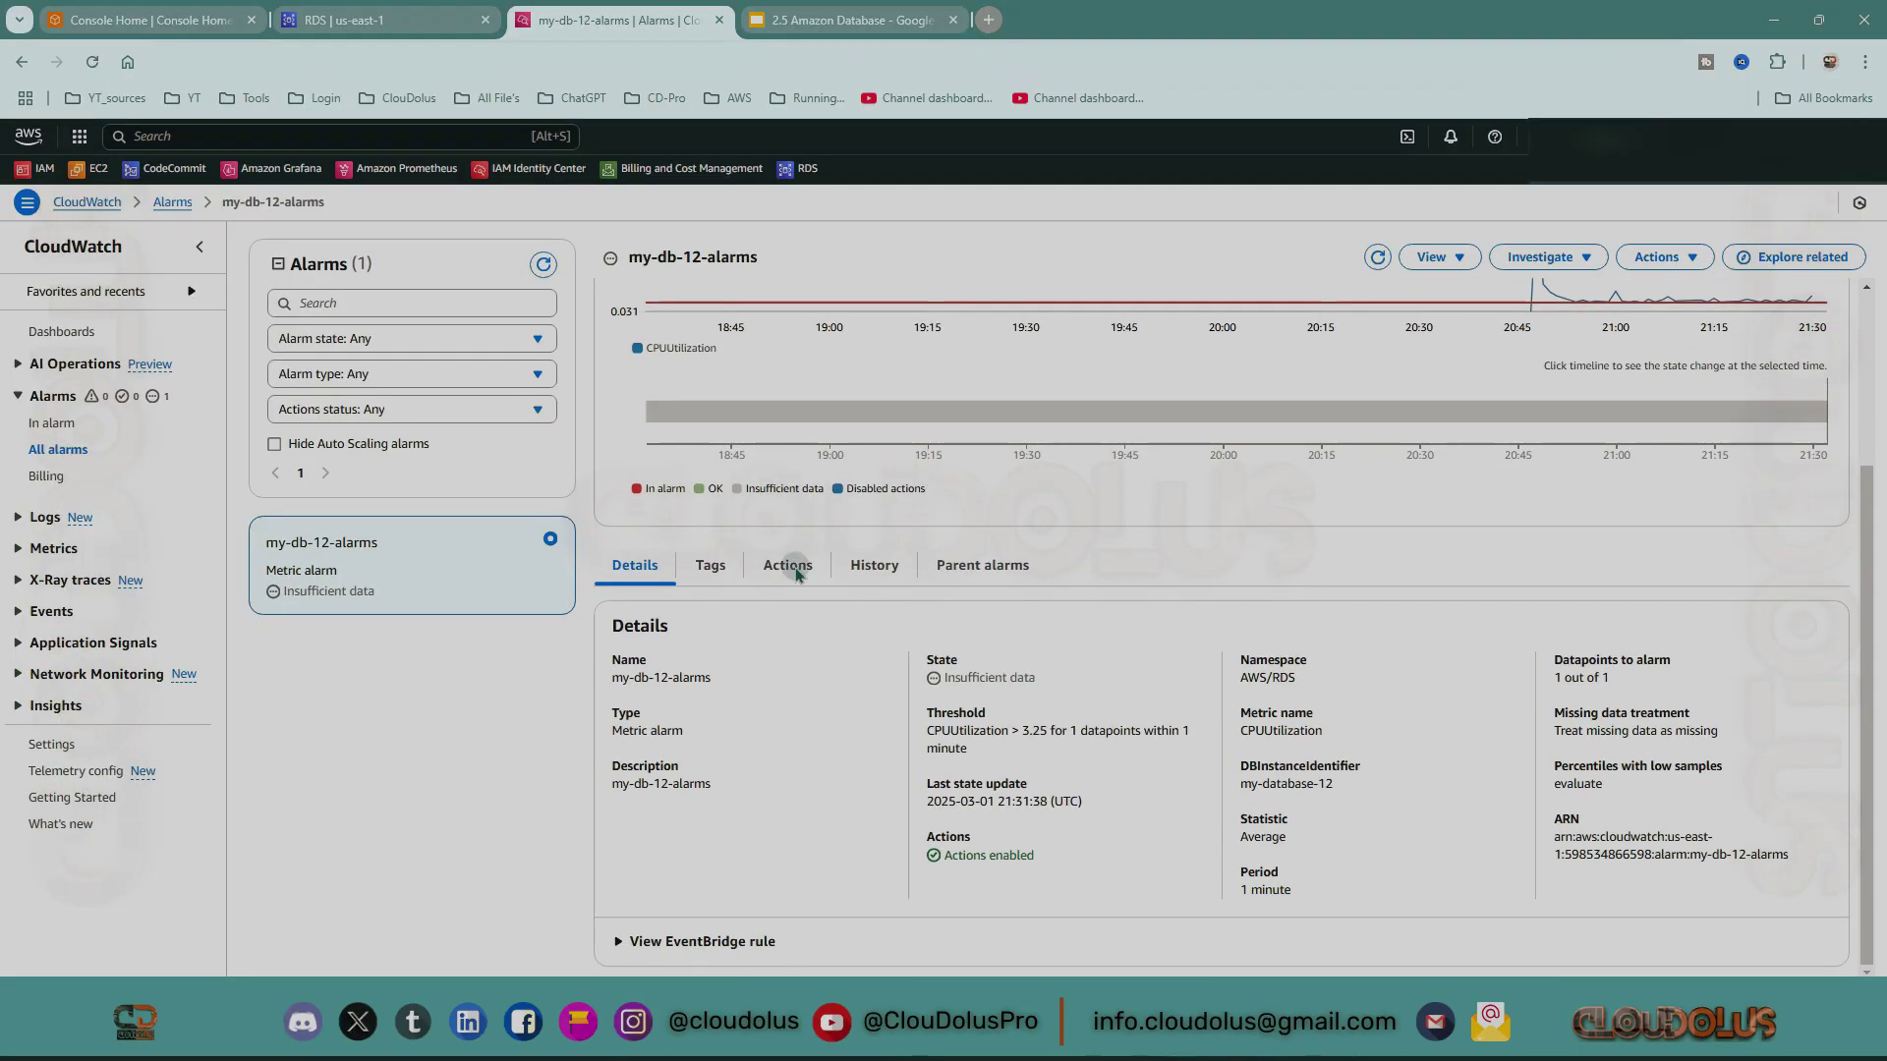
pyautogui.click(710, 564)
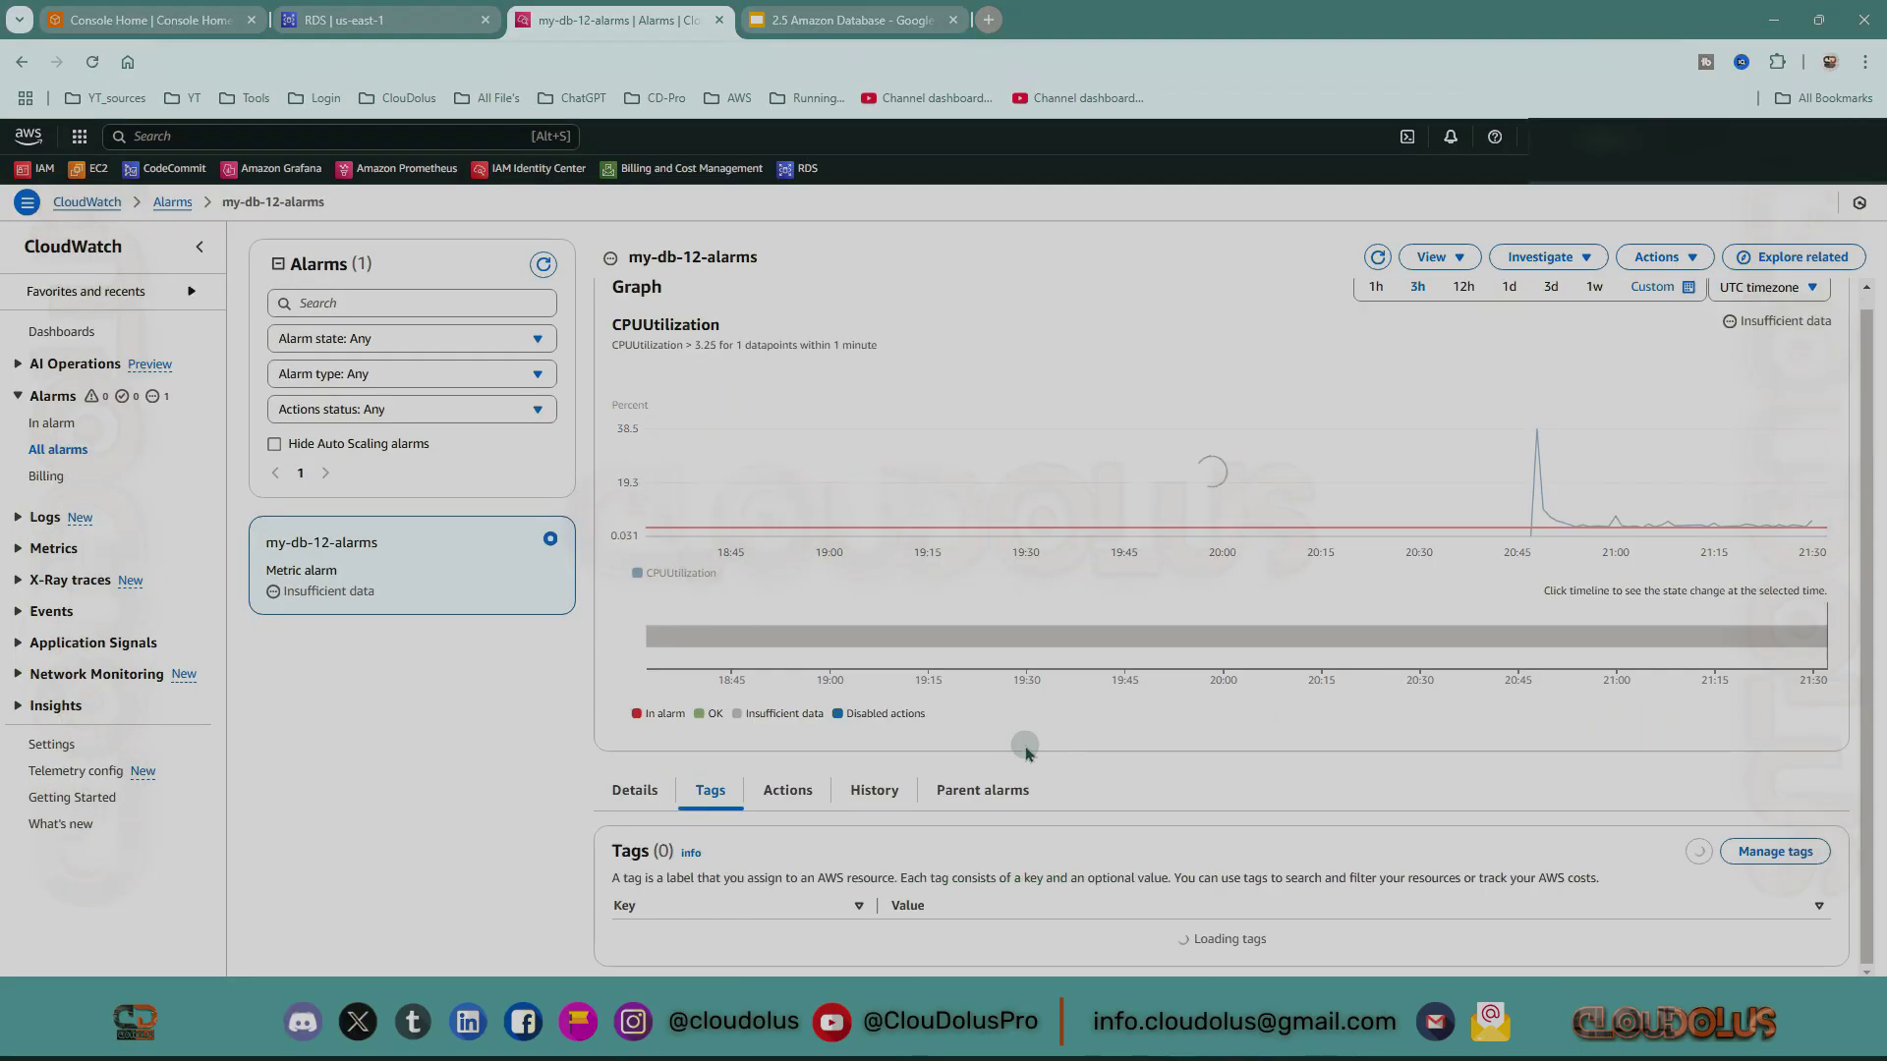
pyautogui.click(772, 765)
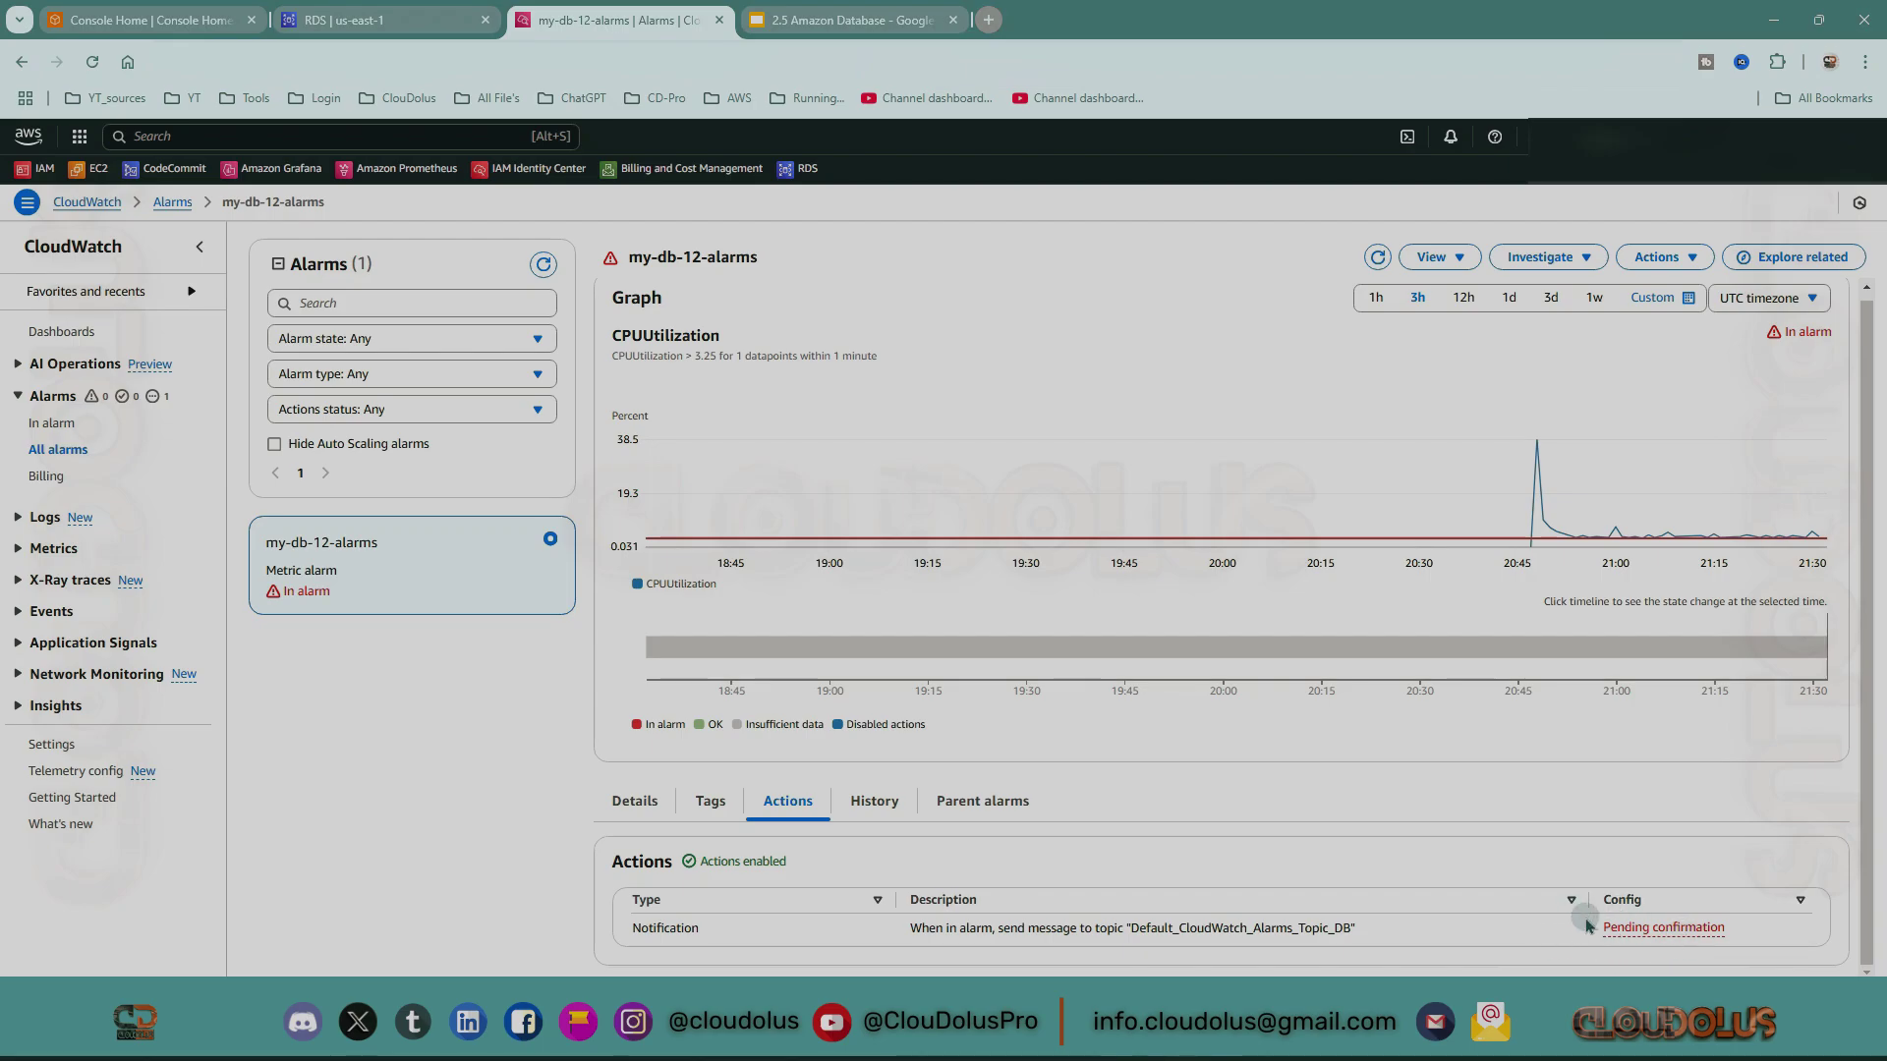
# Check my-db-12-alarms' History and Parent alarms, then scroll its Details to the In alarm period.
pyautogui.click(873, 801)
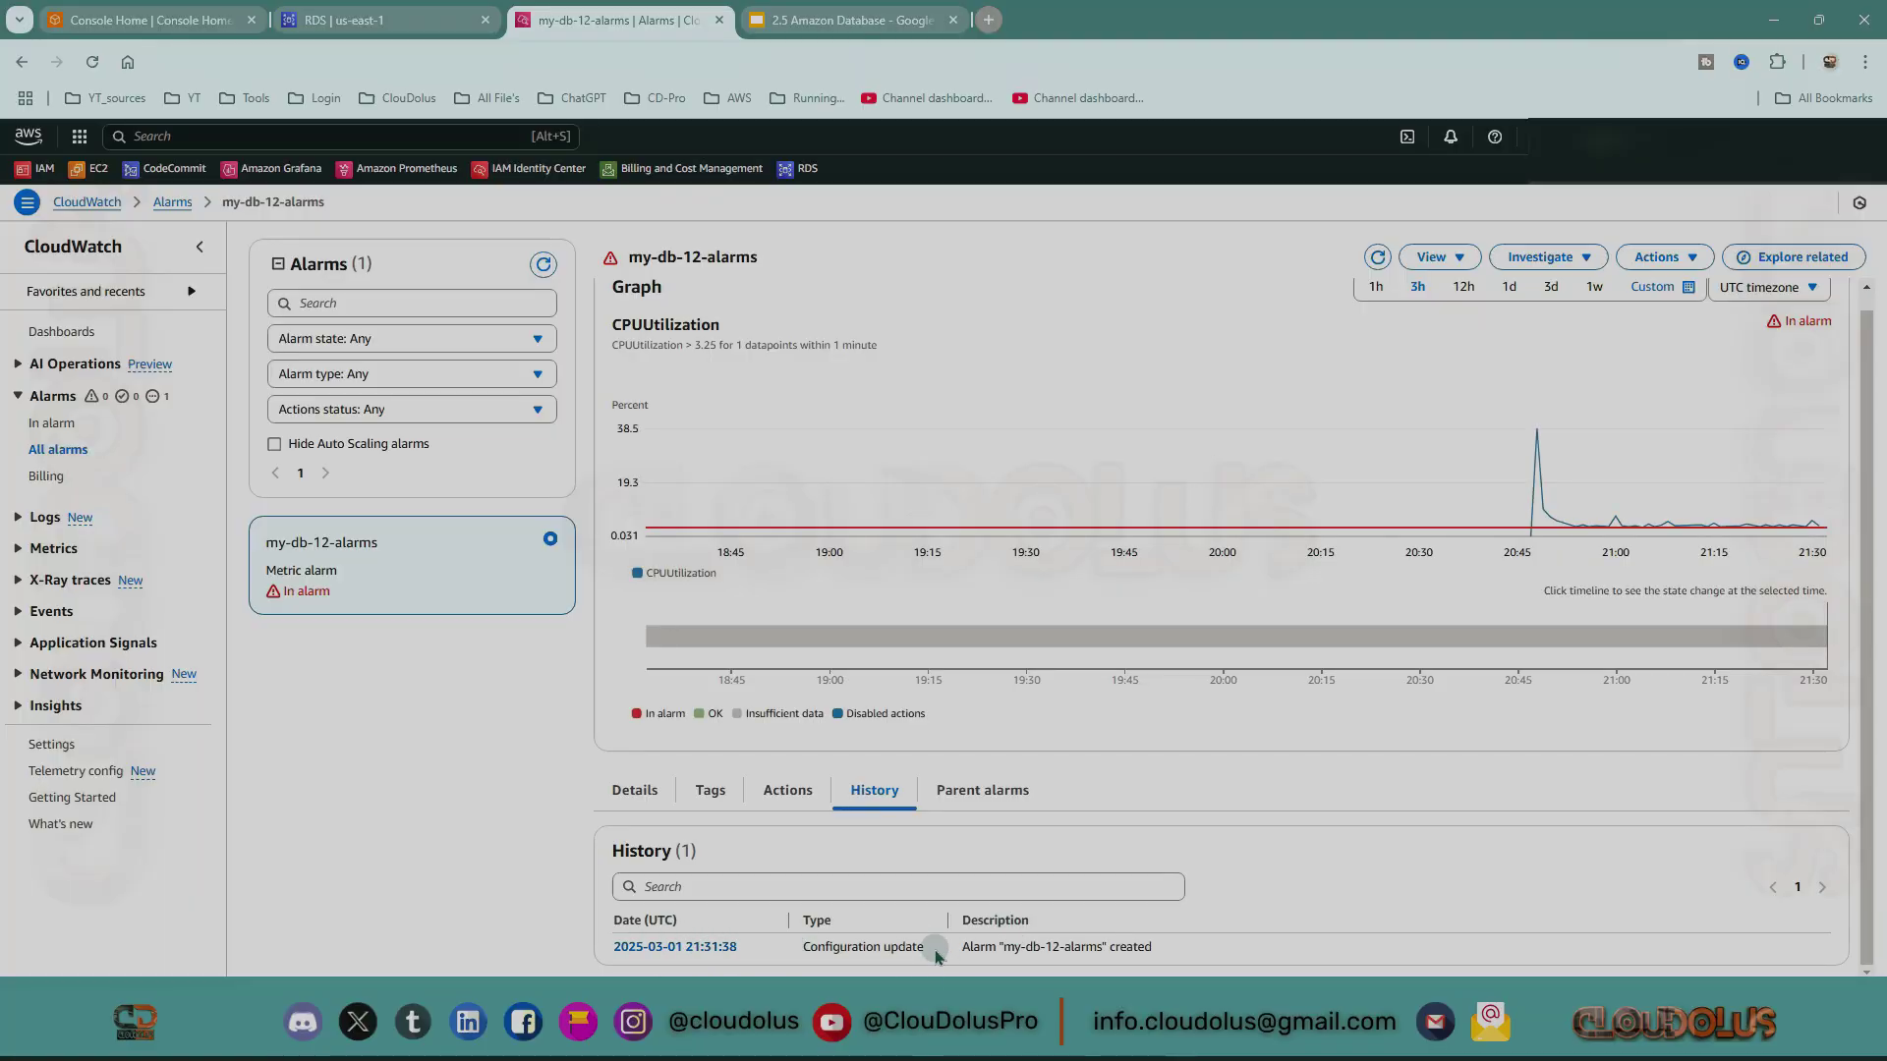
pyautogui.click(986, 792)
pyautogui.click(636, 753)
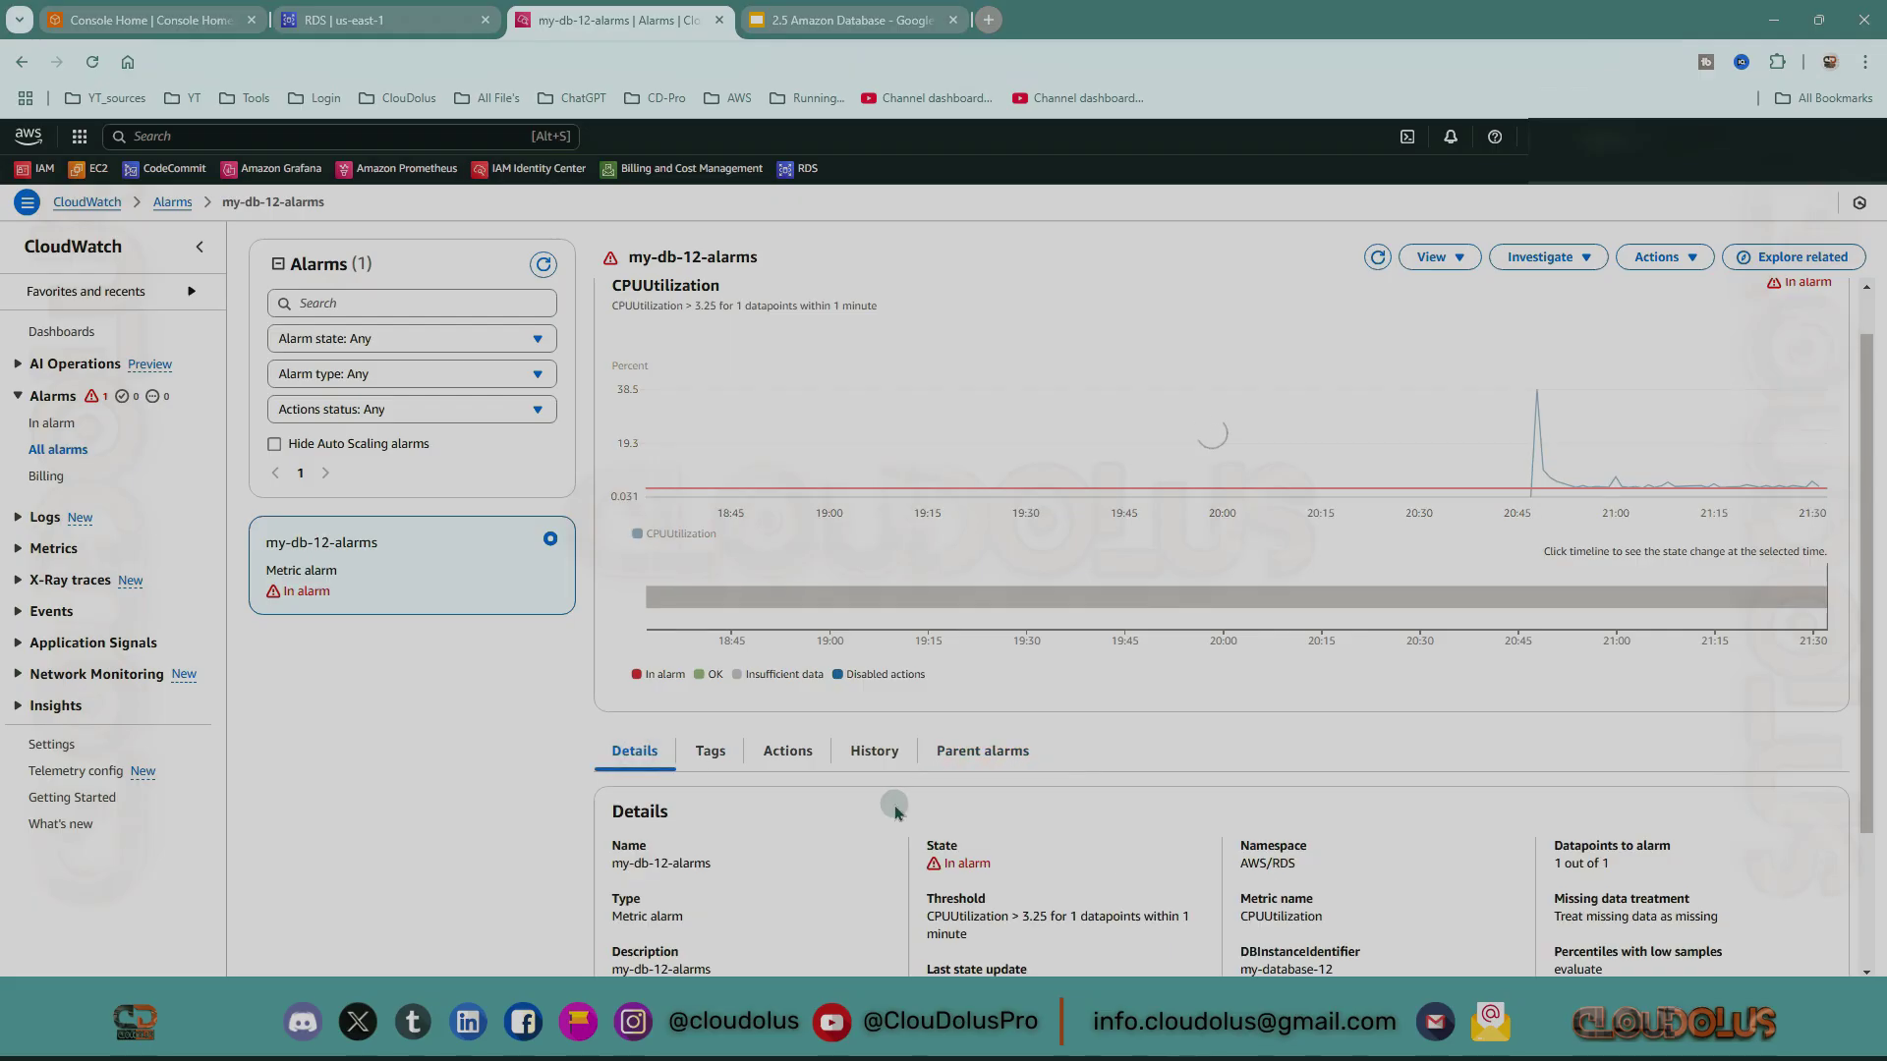
pyautogui.scroll(-2, 1051, 806)
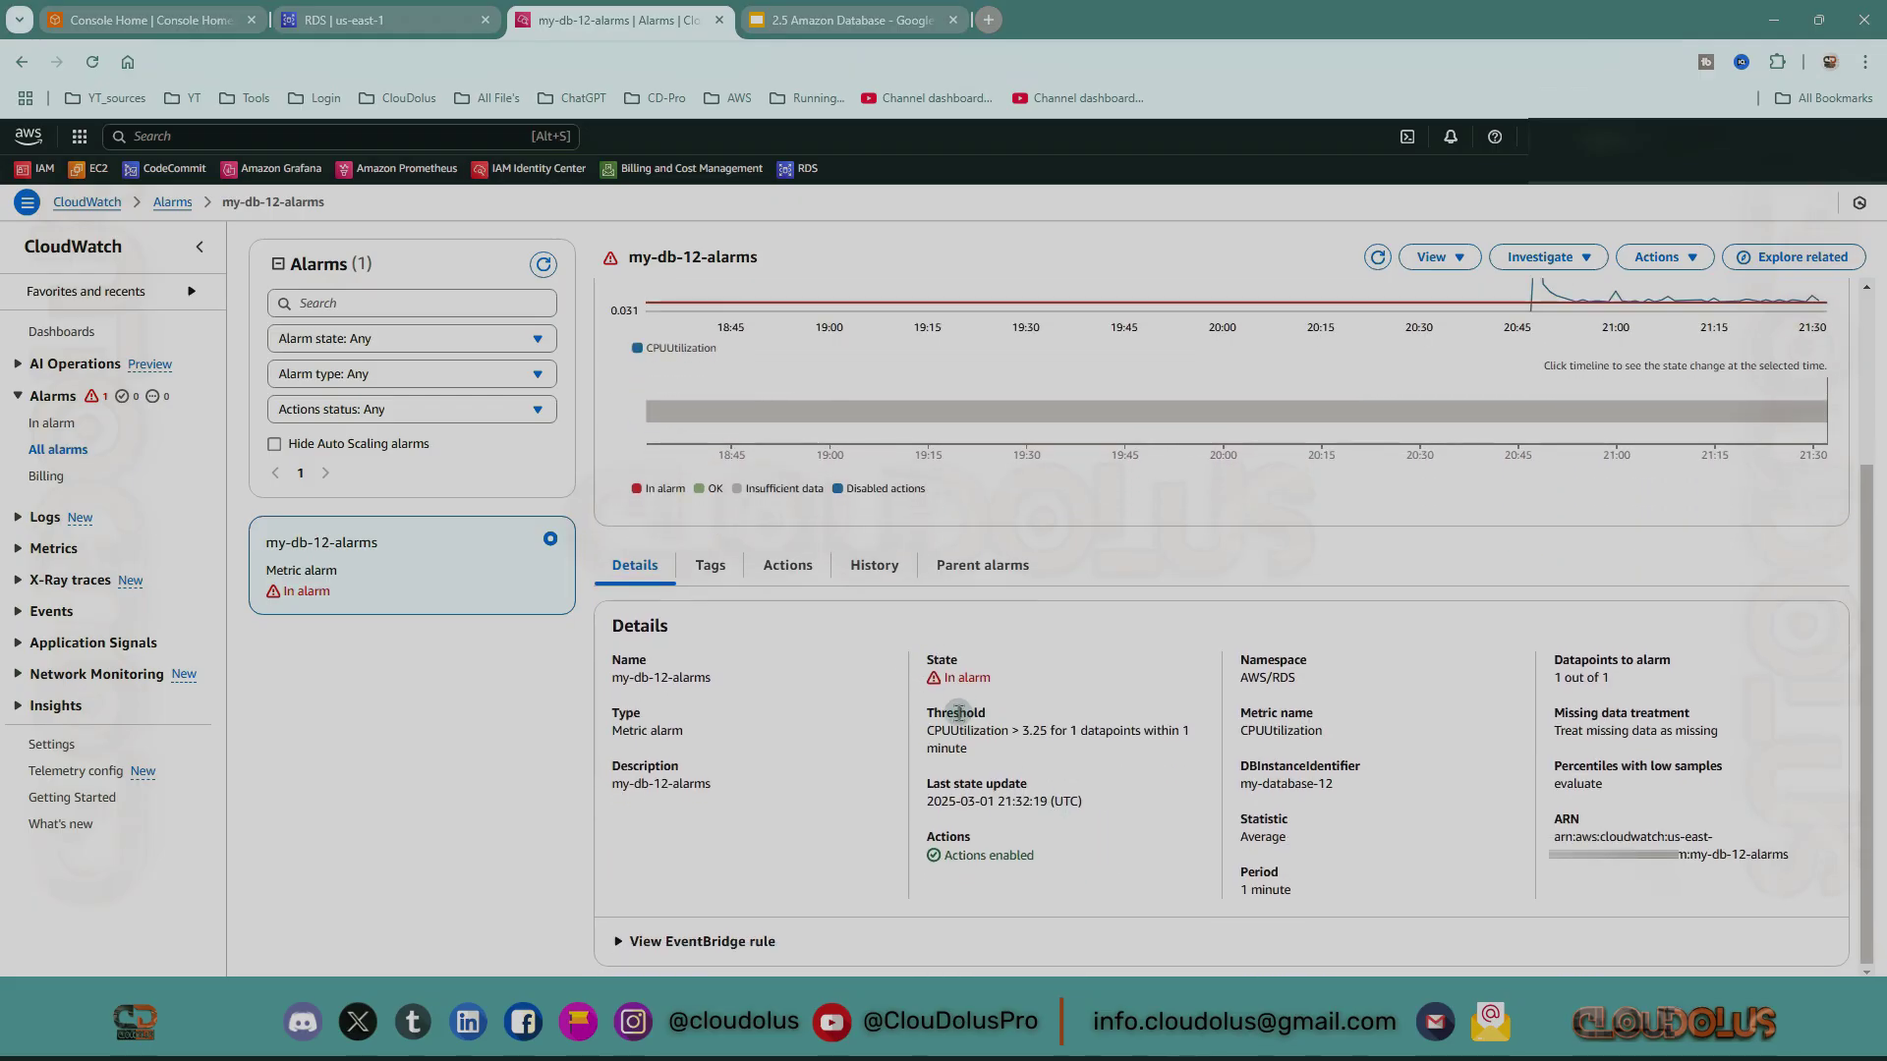
pyautogui.scroll(3, 1339, 501)
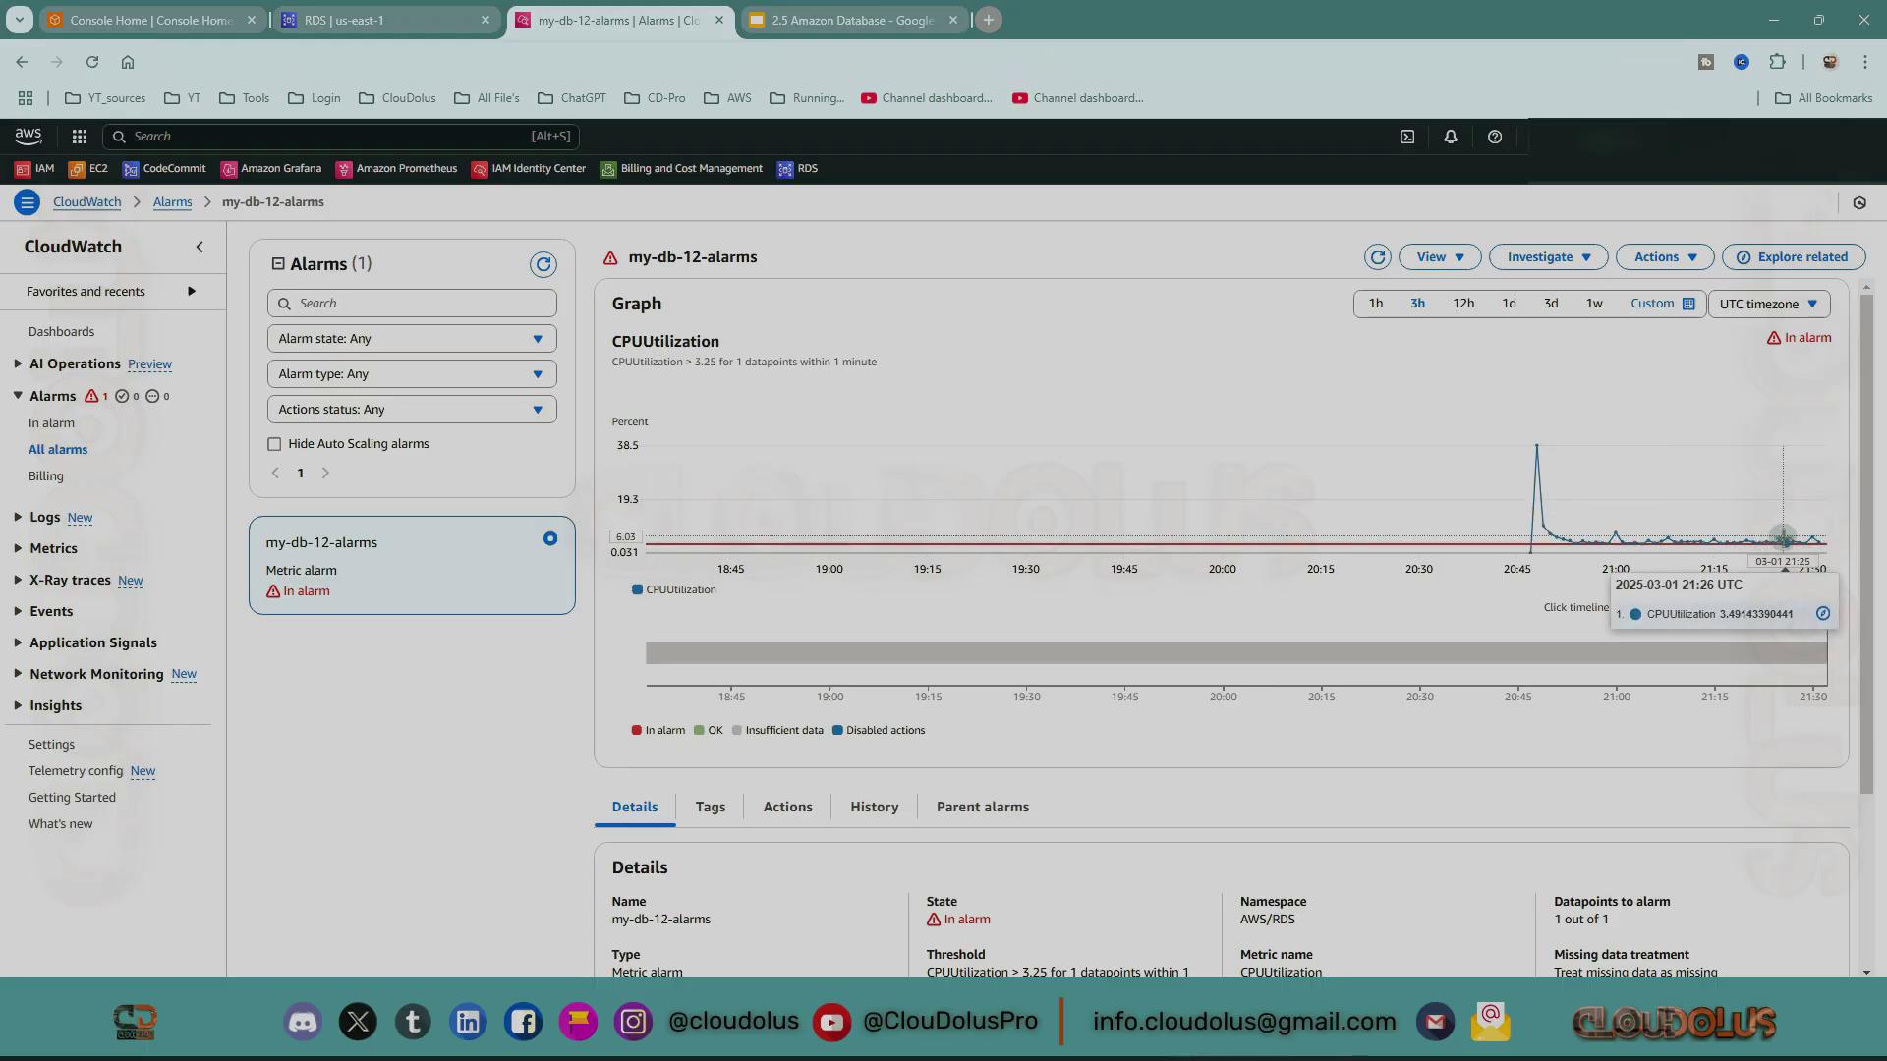
pyautogui.scroll(-2, 1068, 597)
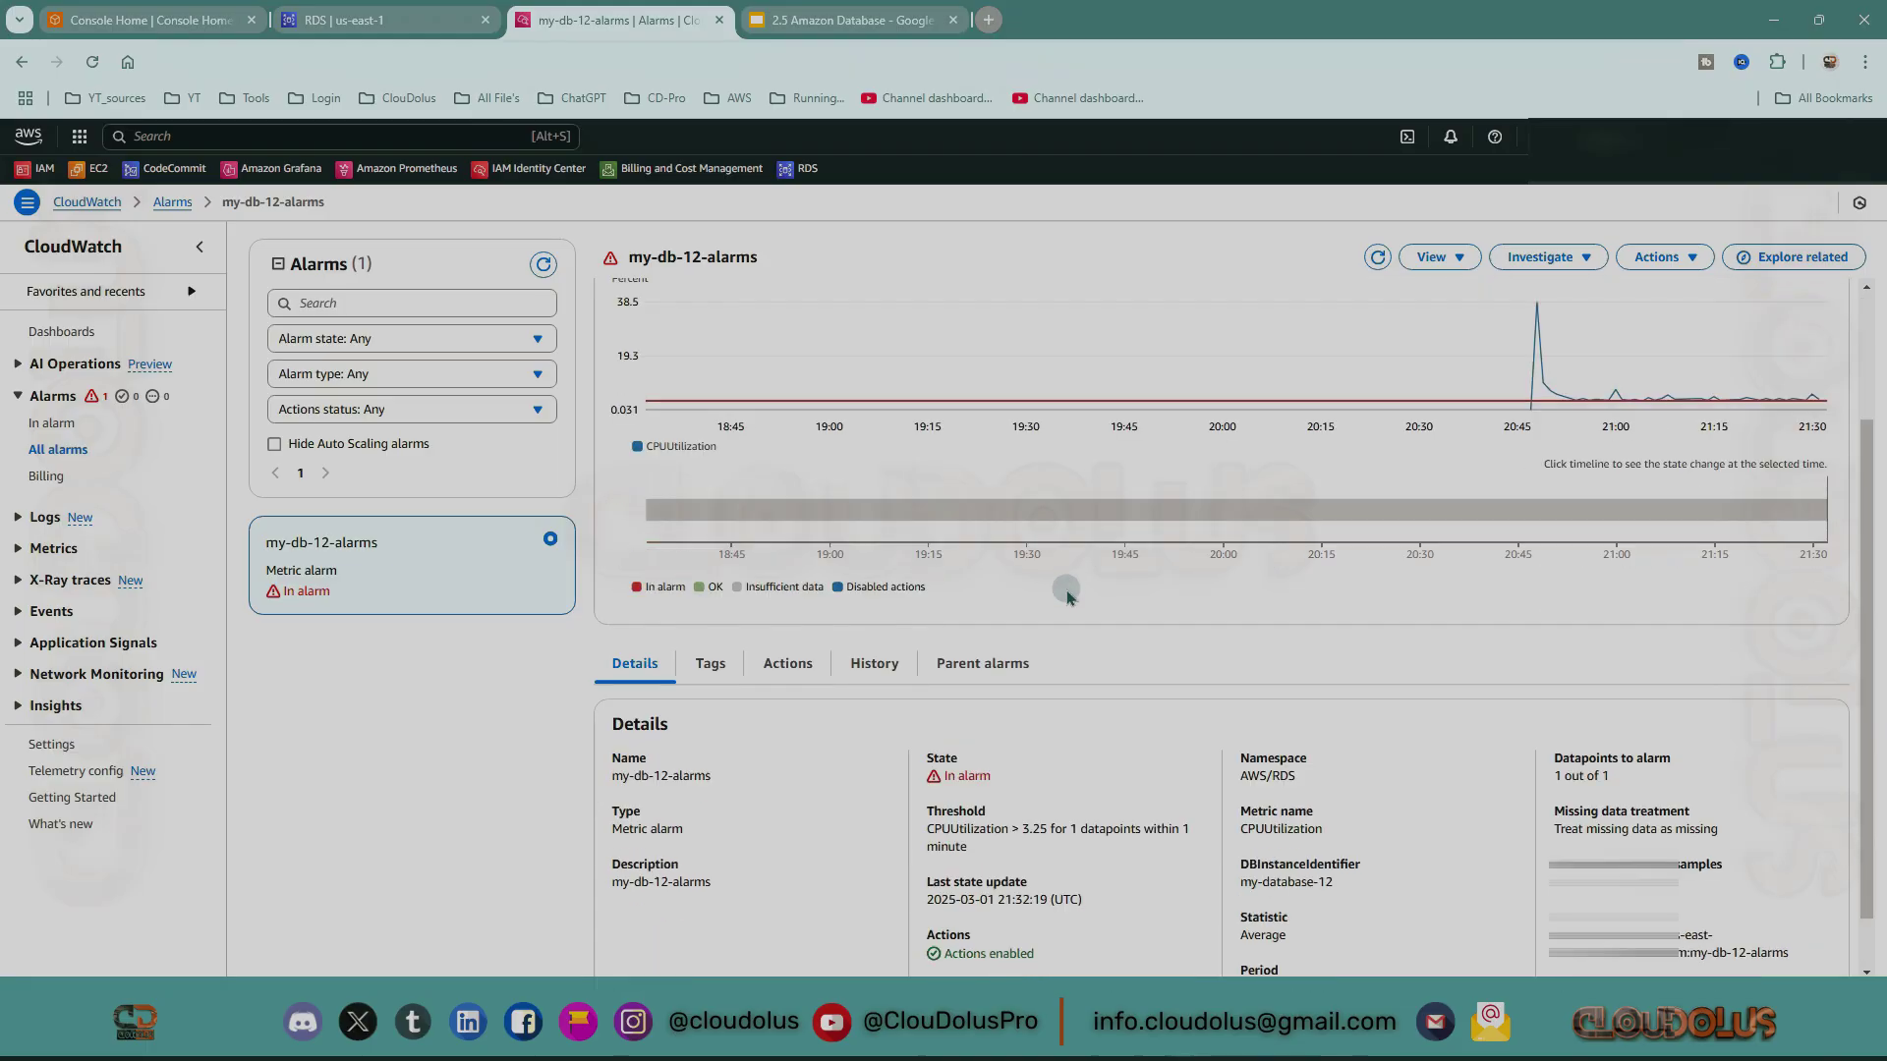
pyautogui.scroll(-1, 1069, 596)
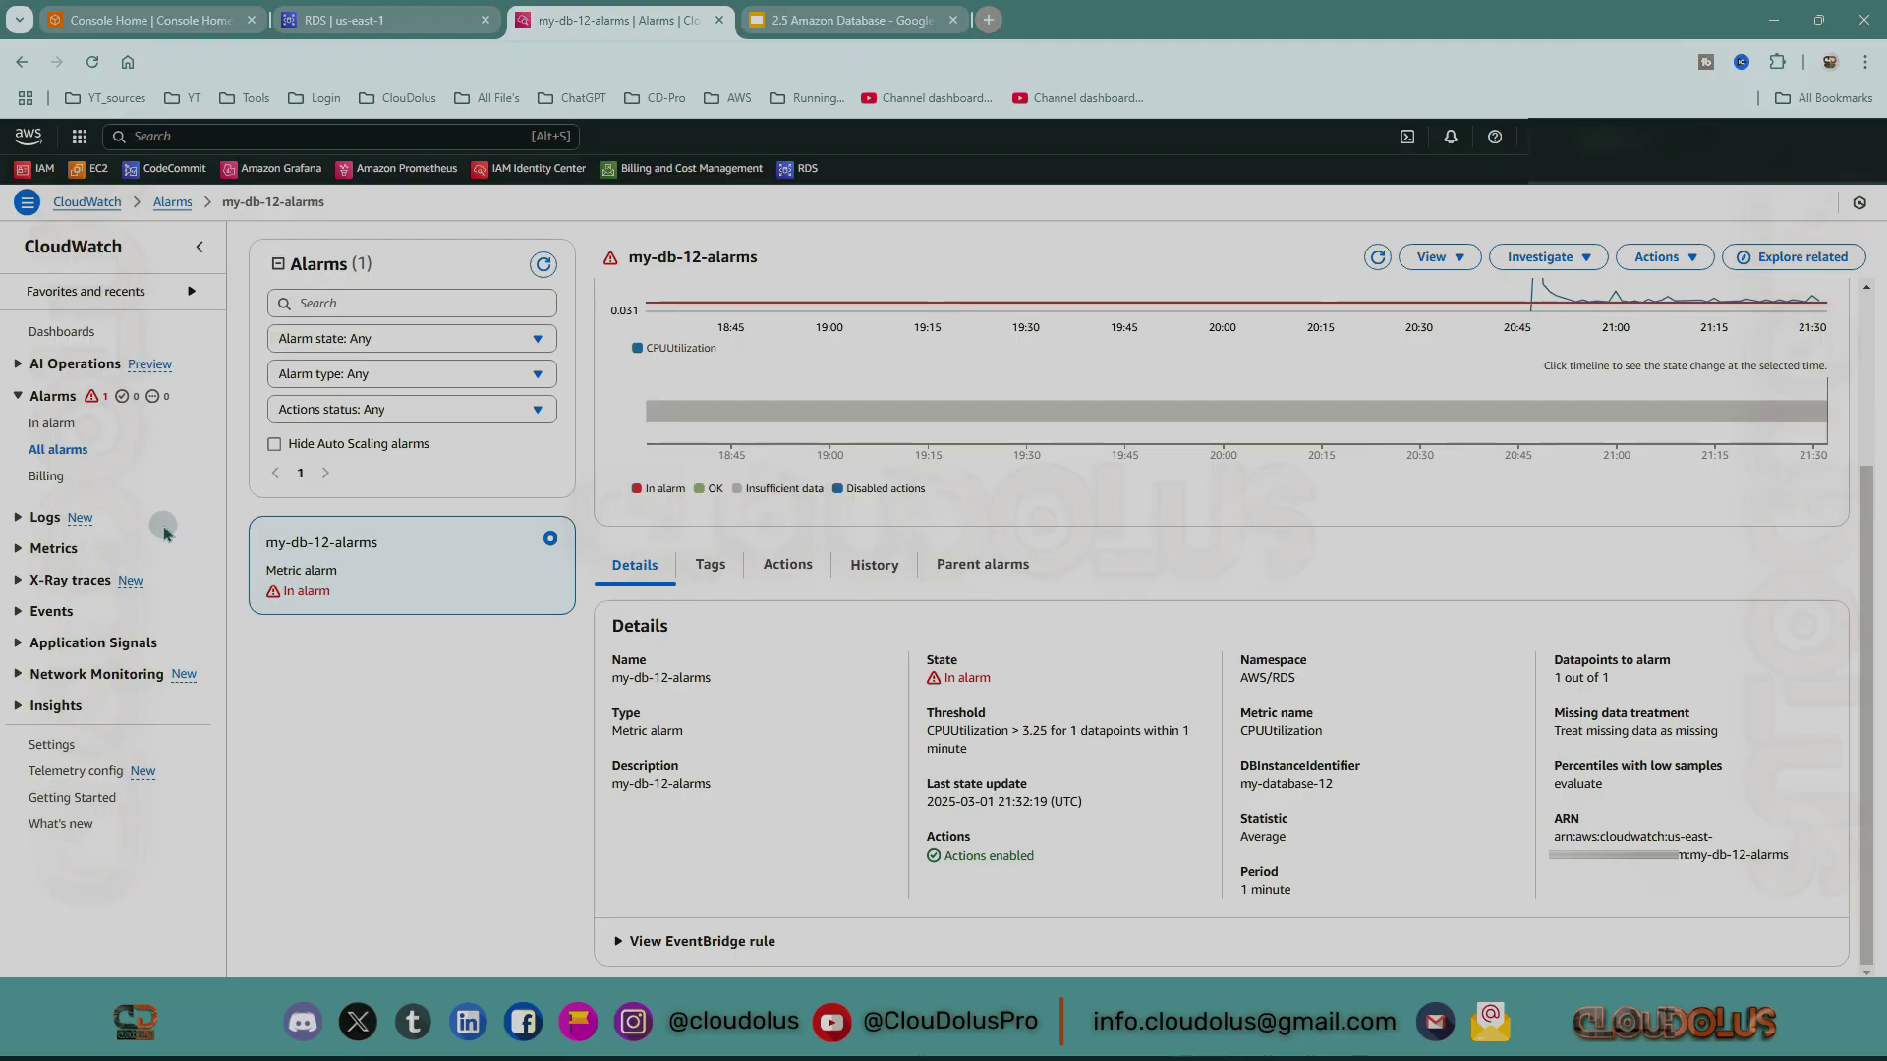
pyautogui.scroll(2, 1193, 792)
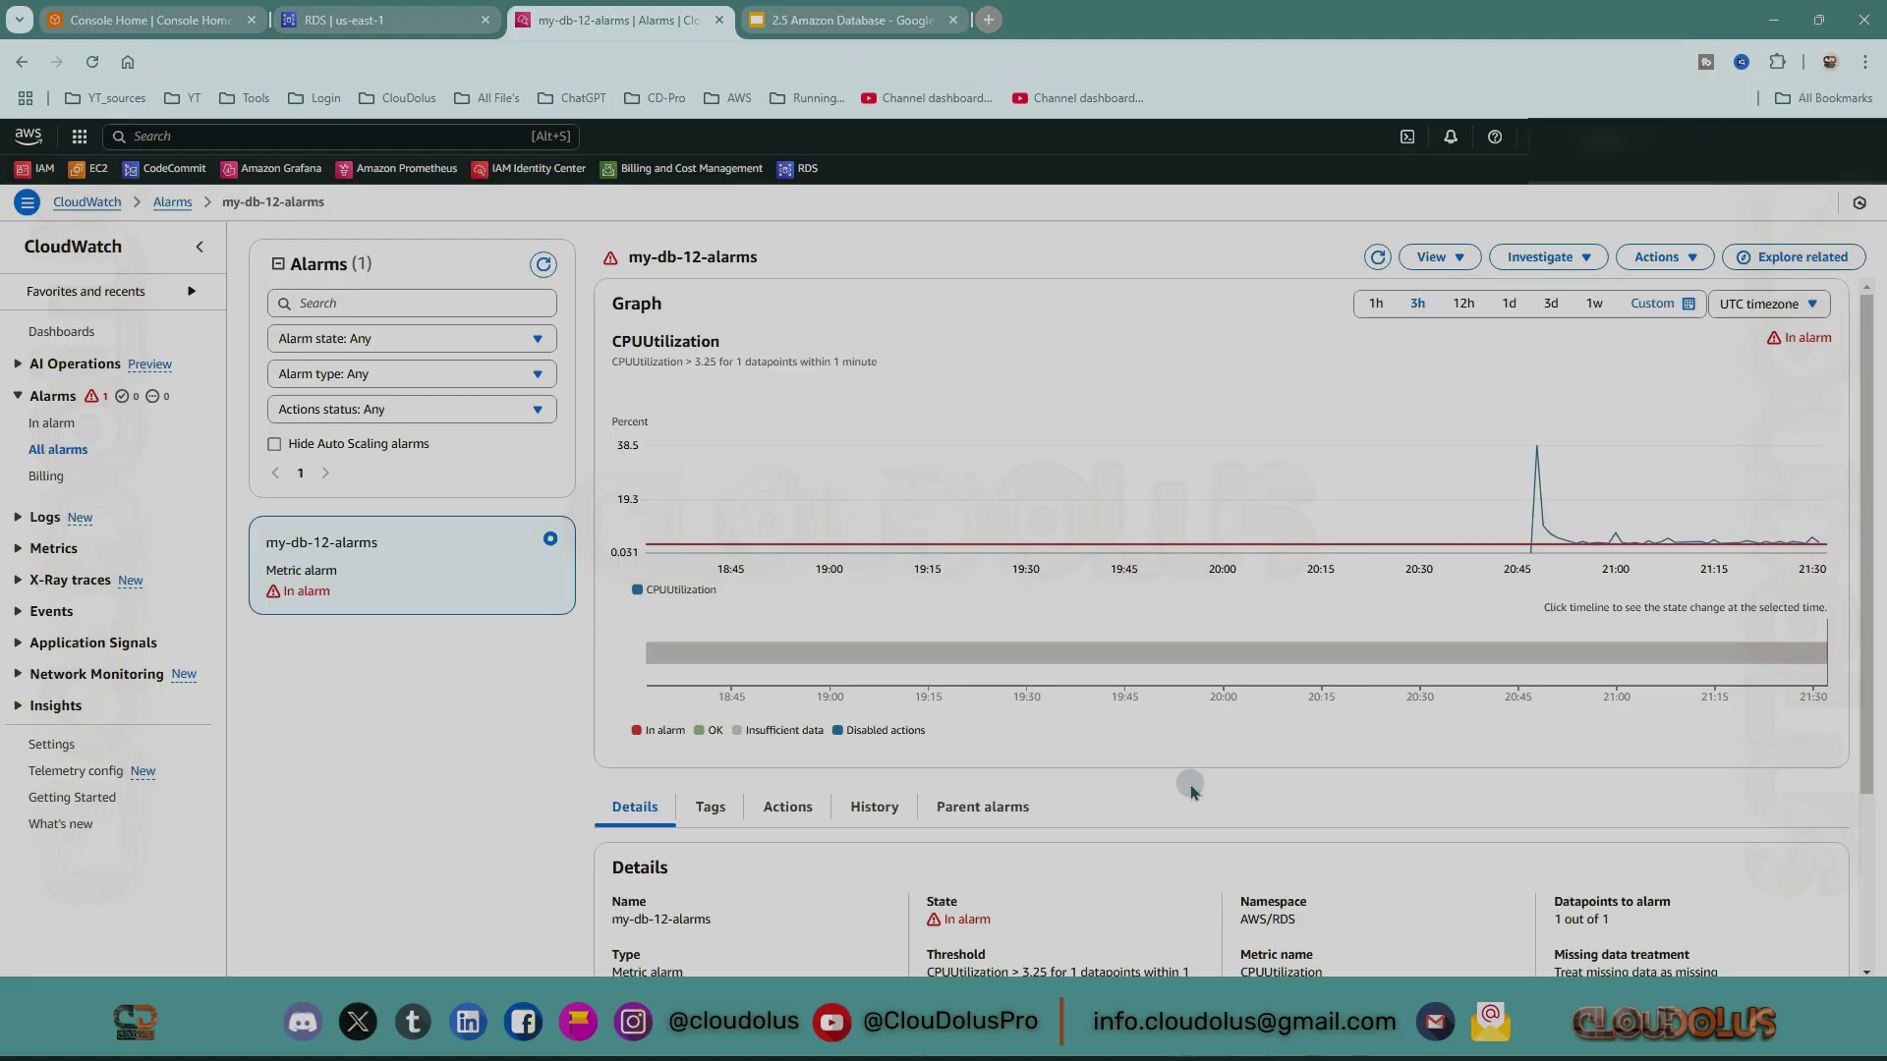
pyautogui.scroll(-2, 1186, 794)
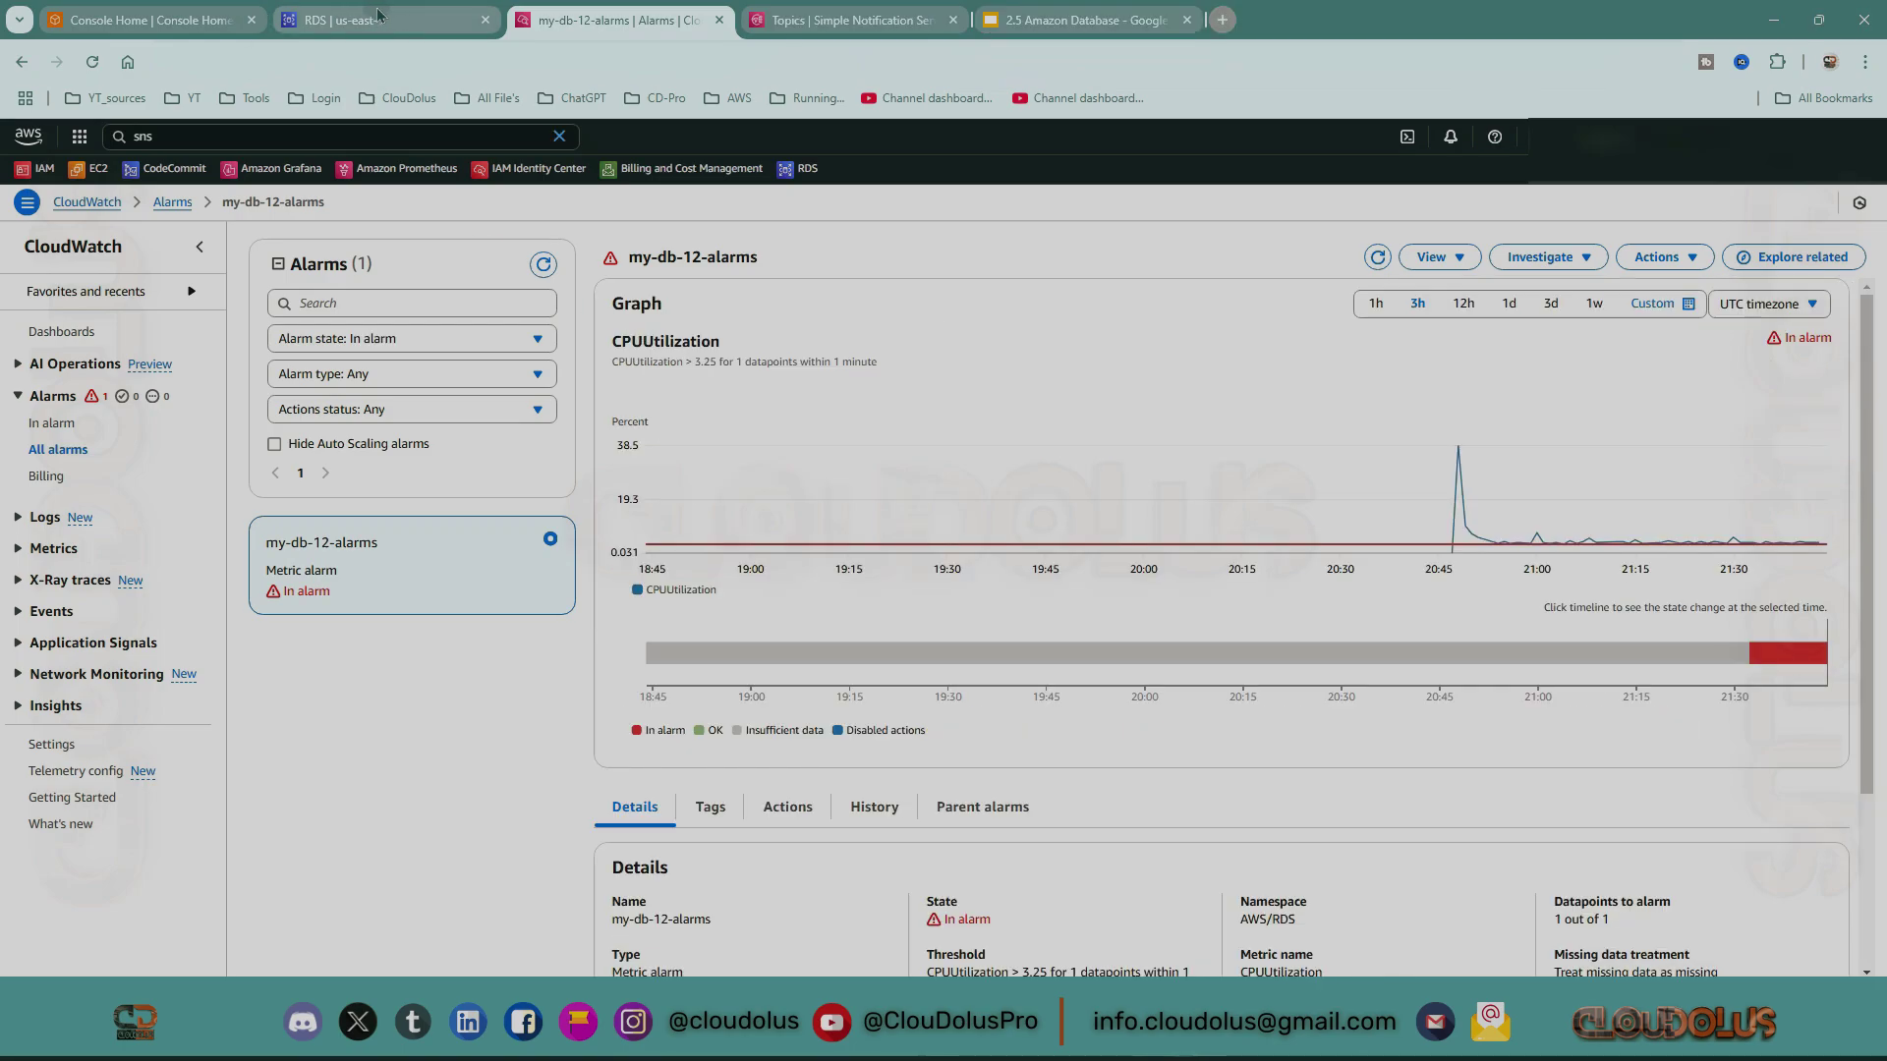
# Show my-database-12's Logs & events in RDS, scrolling to its 8 events and 3 logs.
pyautogui.click(378, 15)
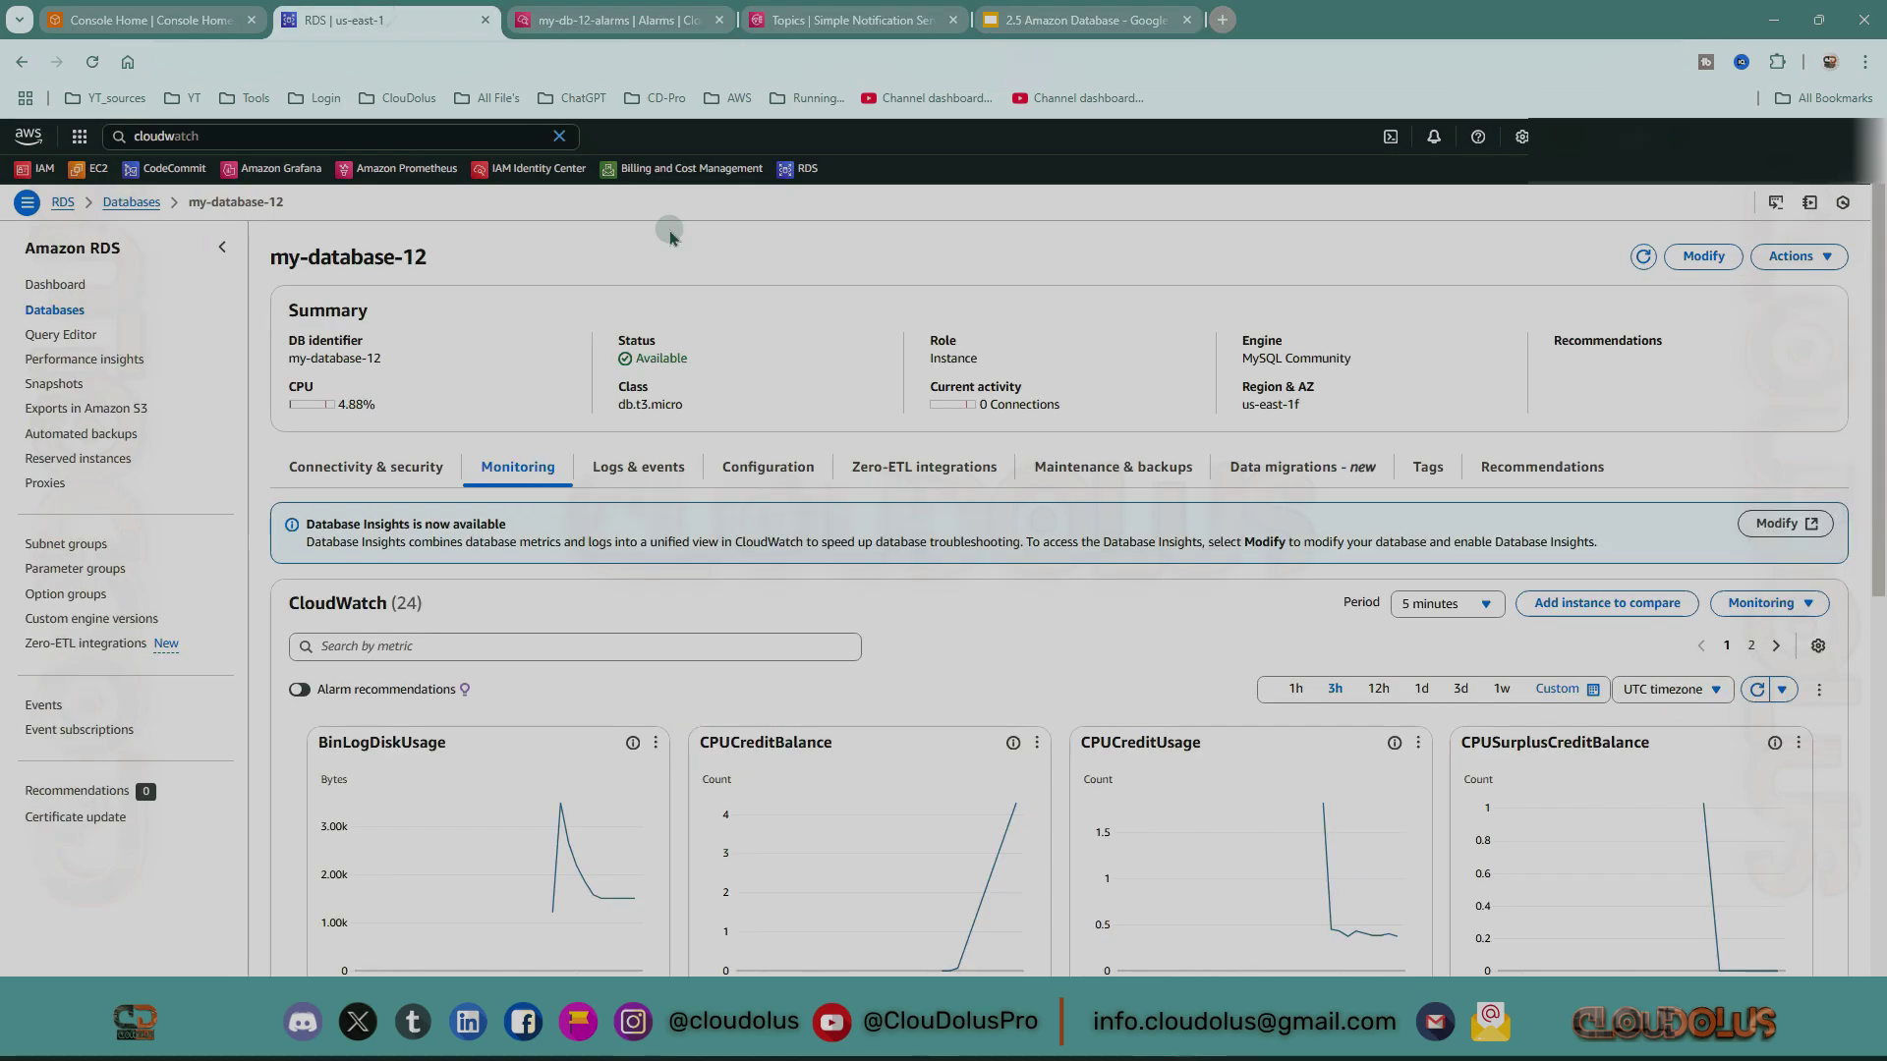
pyautogui.click(634, 481)
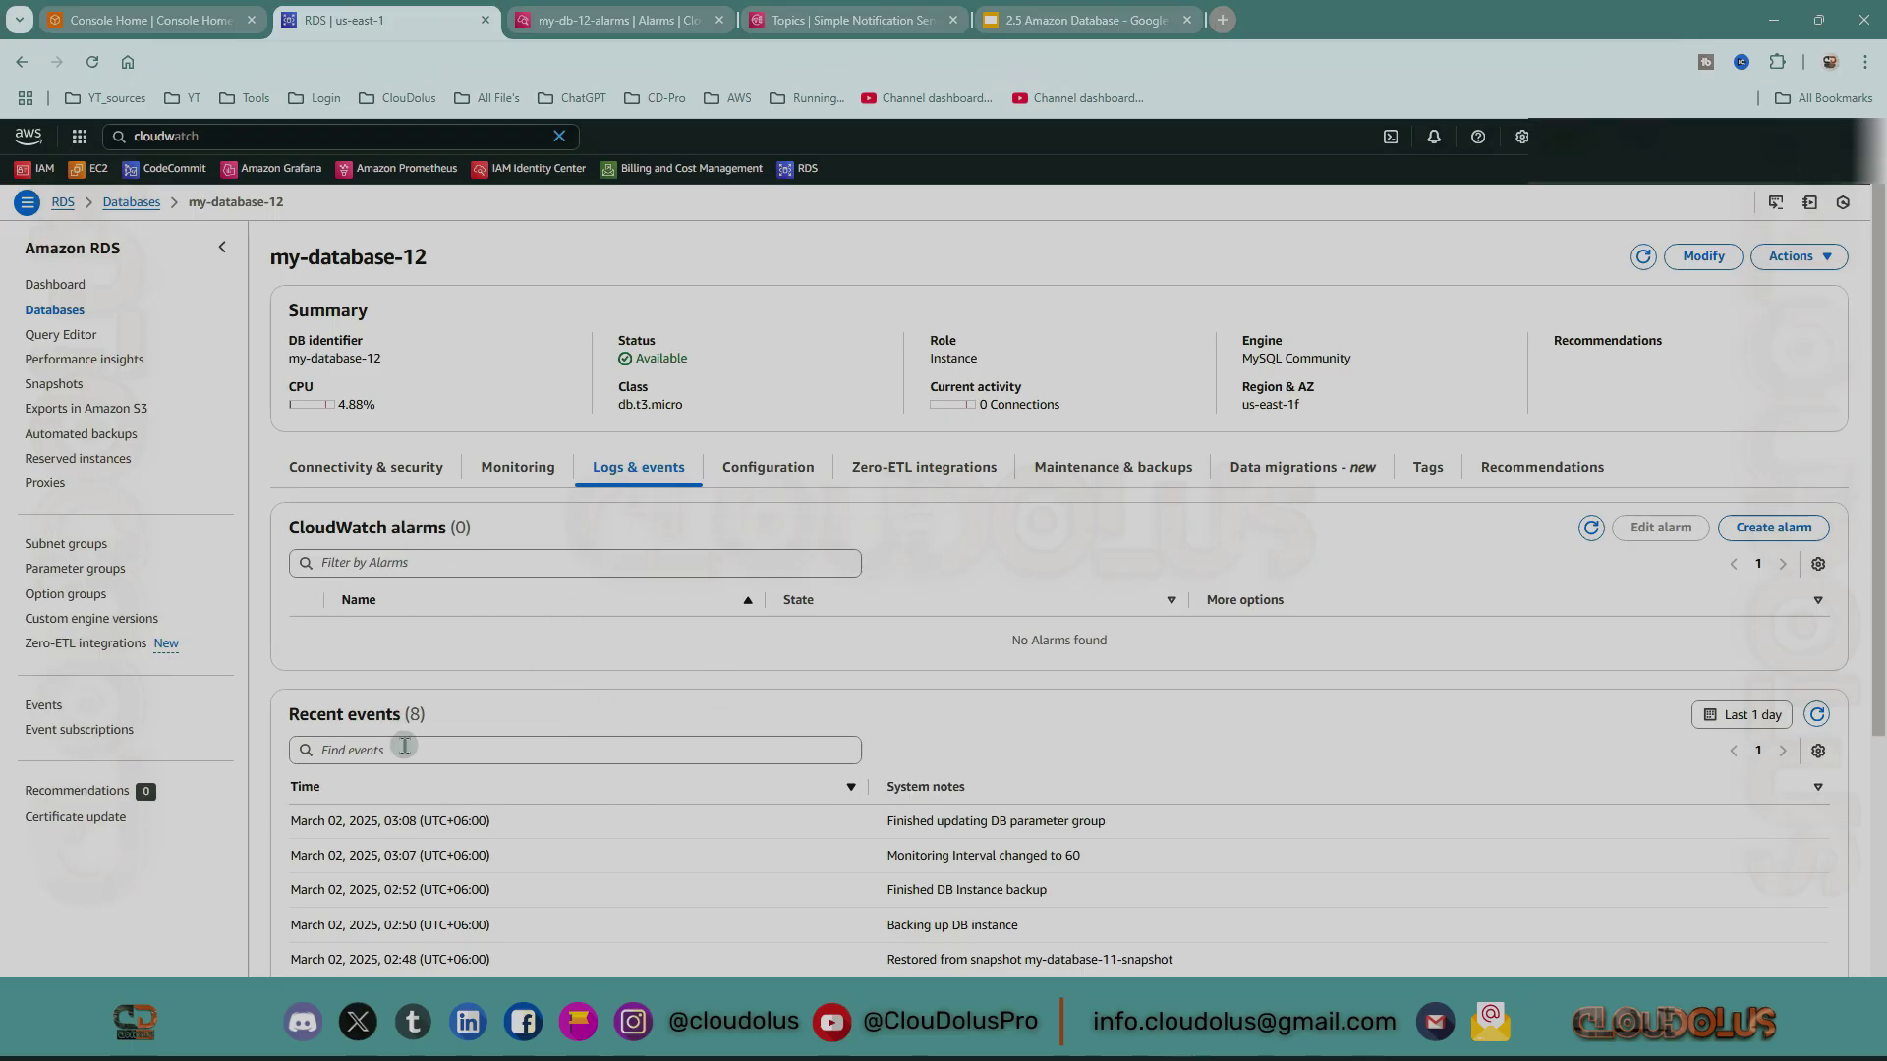
pyautogui.scroll(-3, 403, 747)
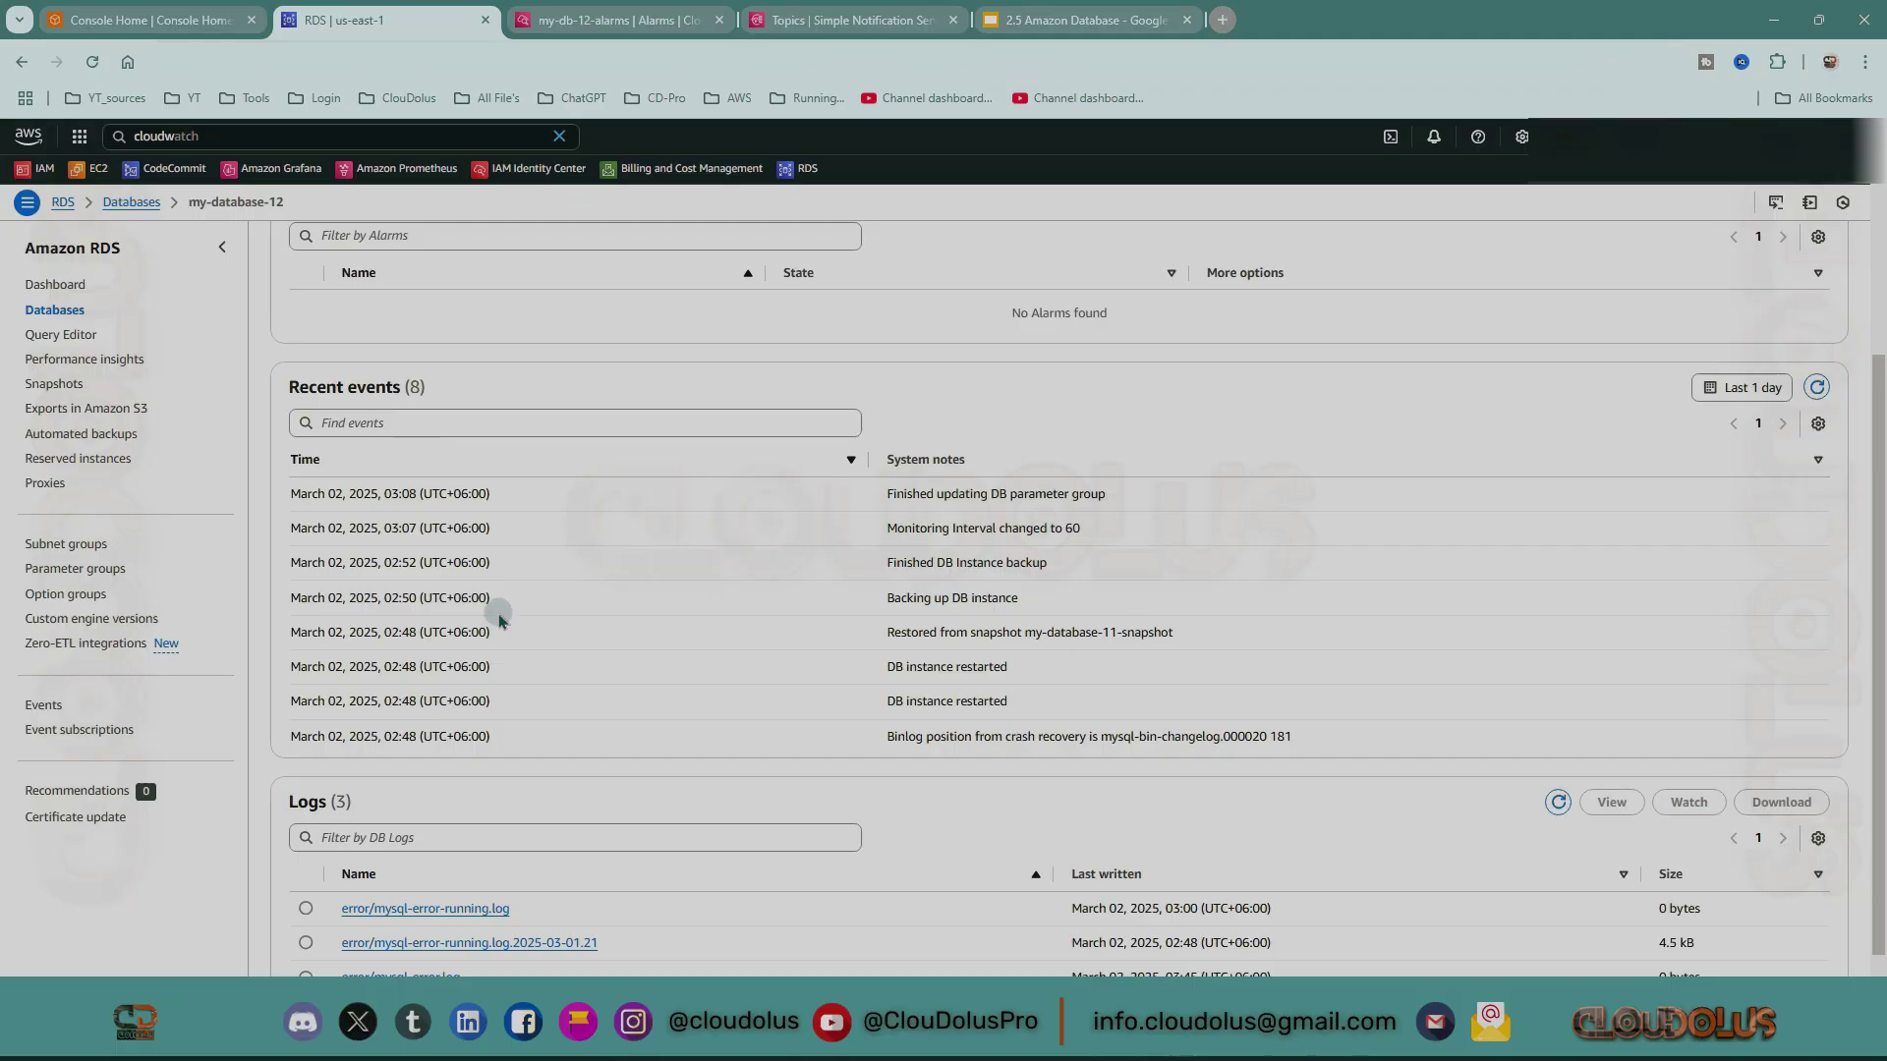
pyautogui.scroll(-1, 384, 590)
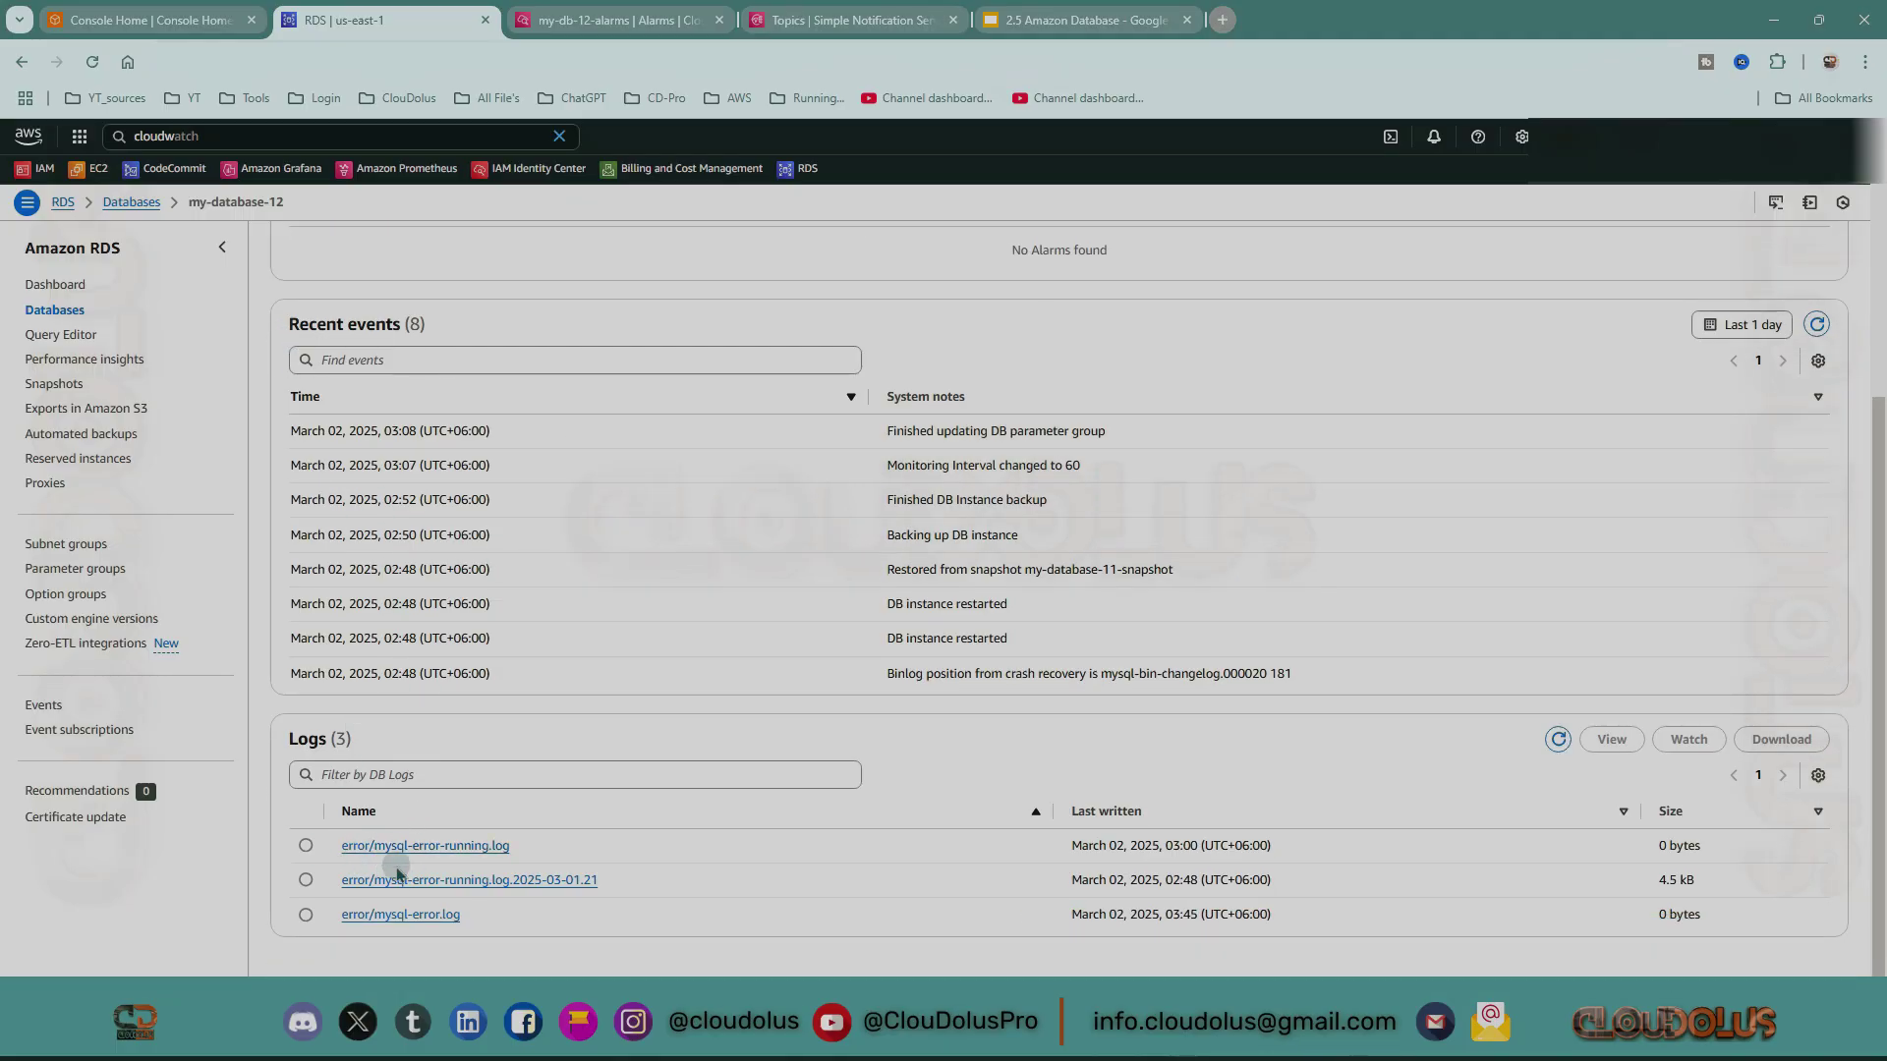
# Open error/mysql-error-running.log.2025-03-01.21 and scroll through its MySQL server entries.
pyautogui.click(507, 878)
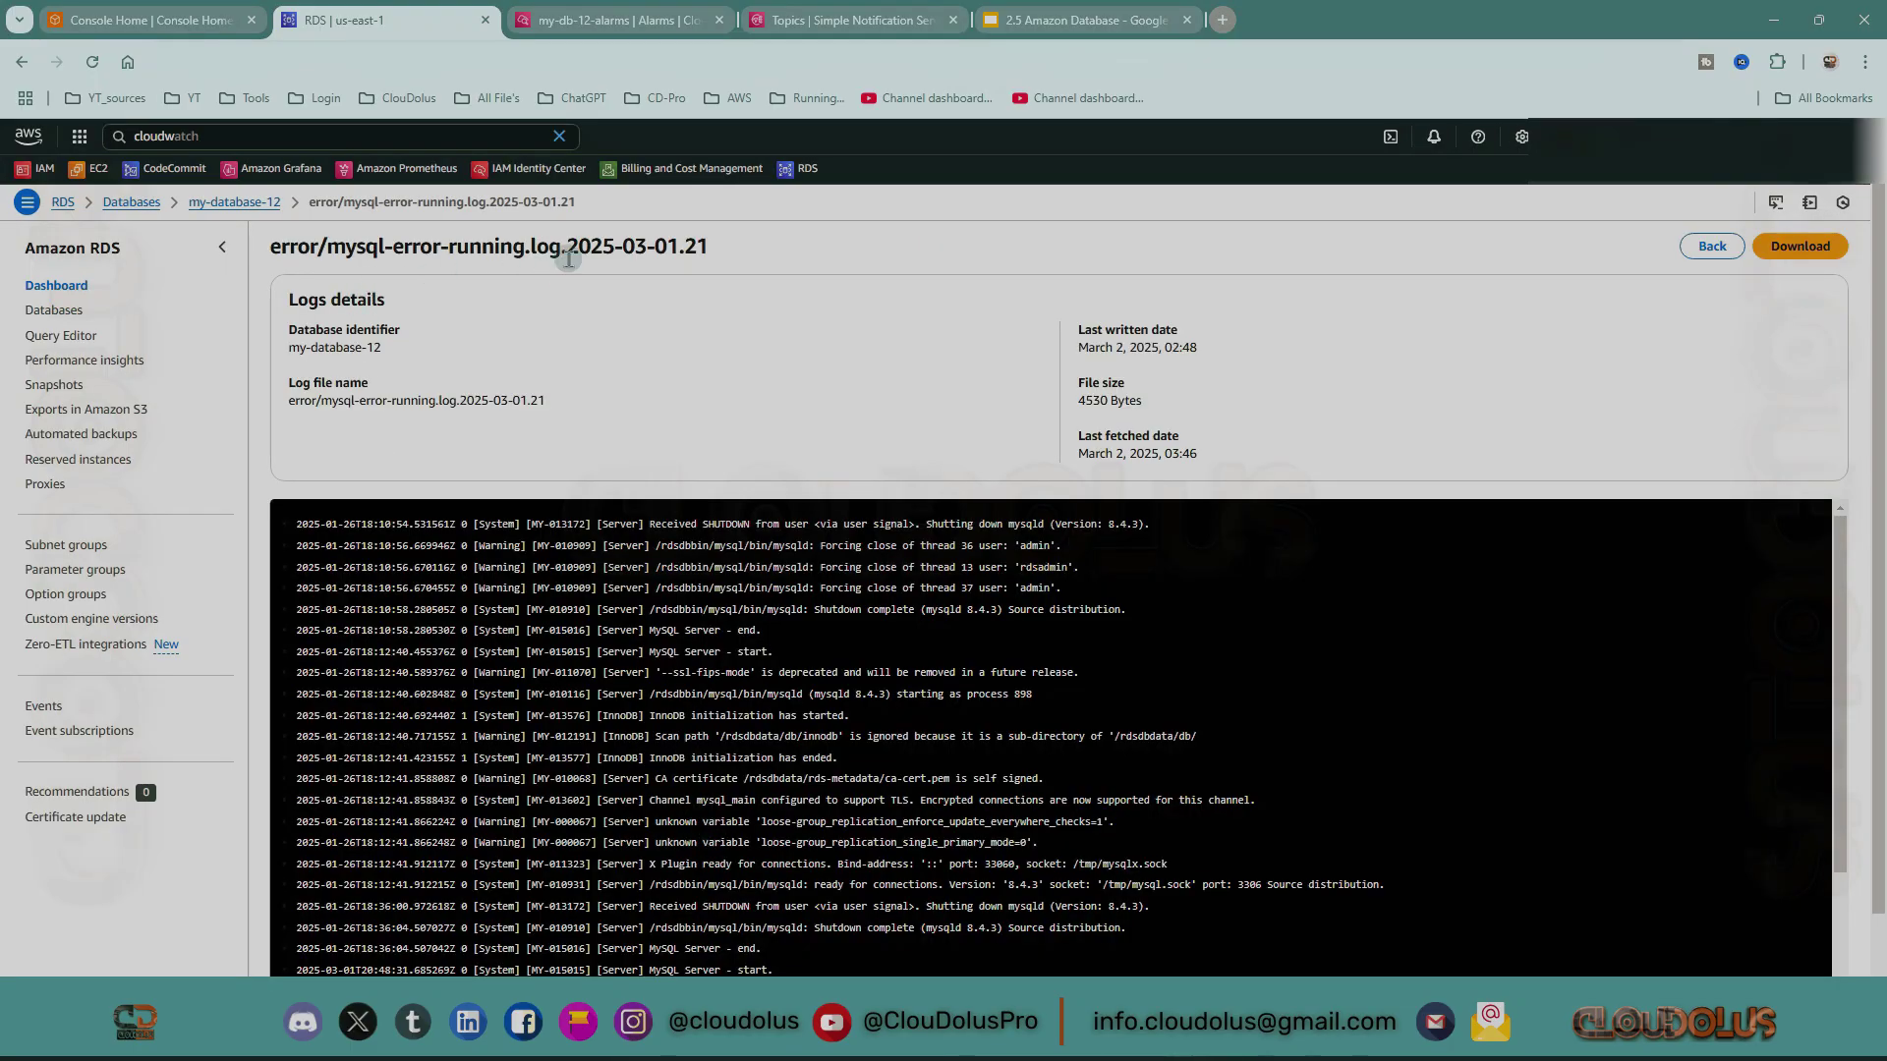
pyautogui.scroll(-5, 555, 584)
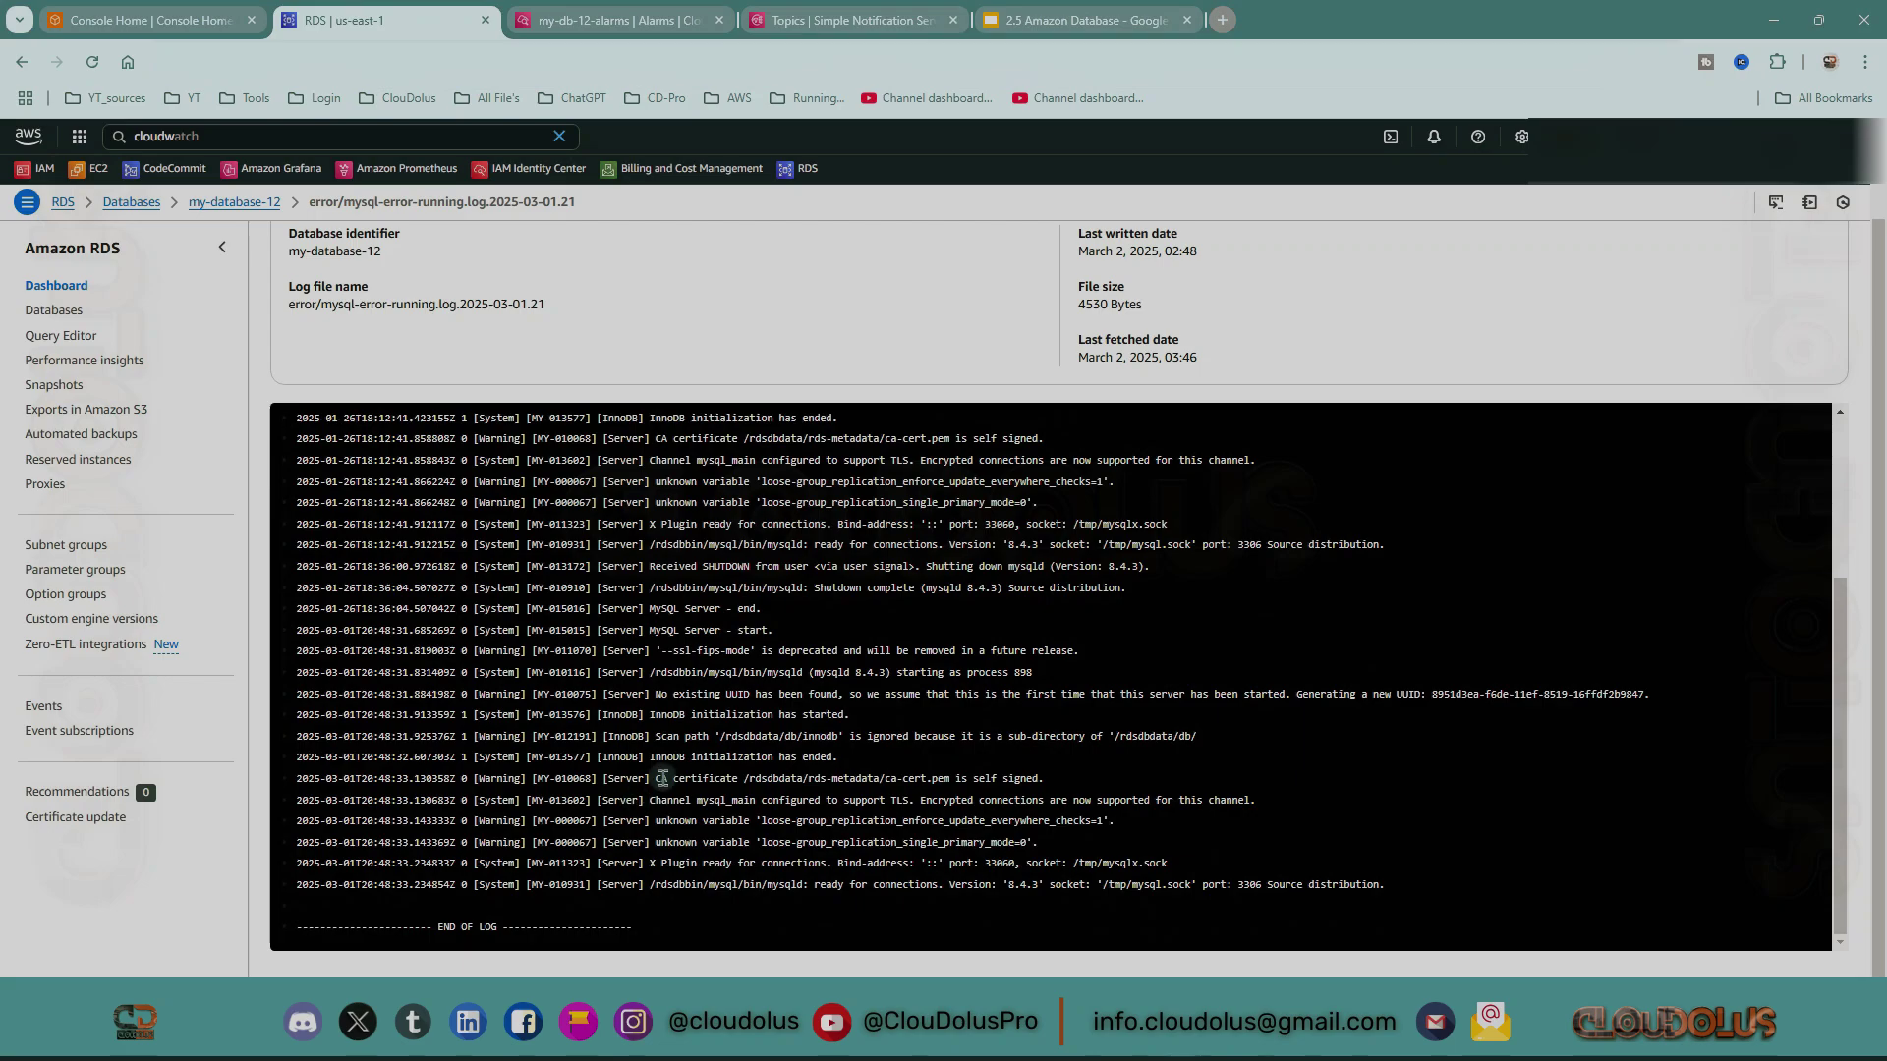
pyautogui.scroll(5, 662, 778)
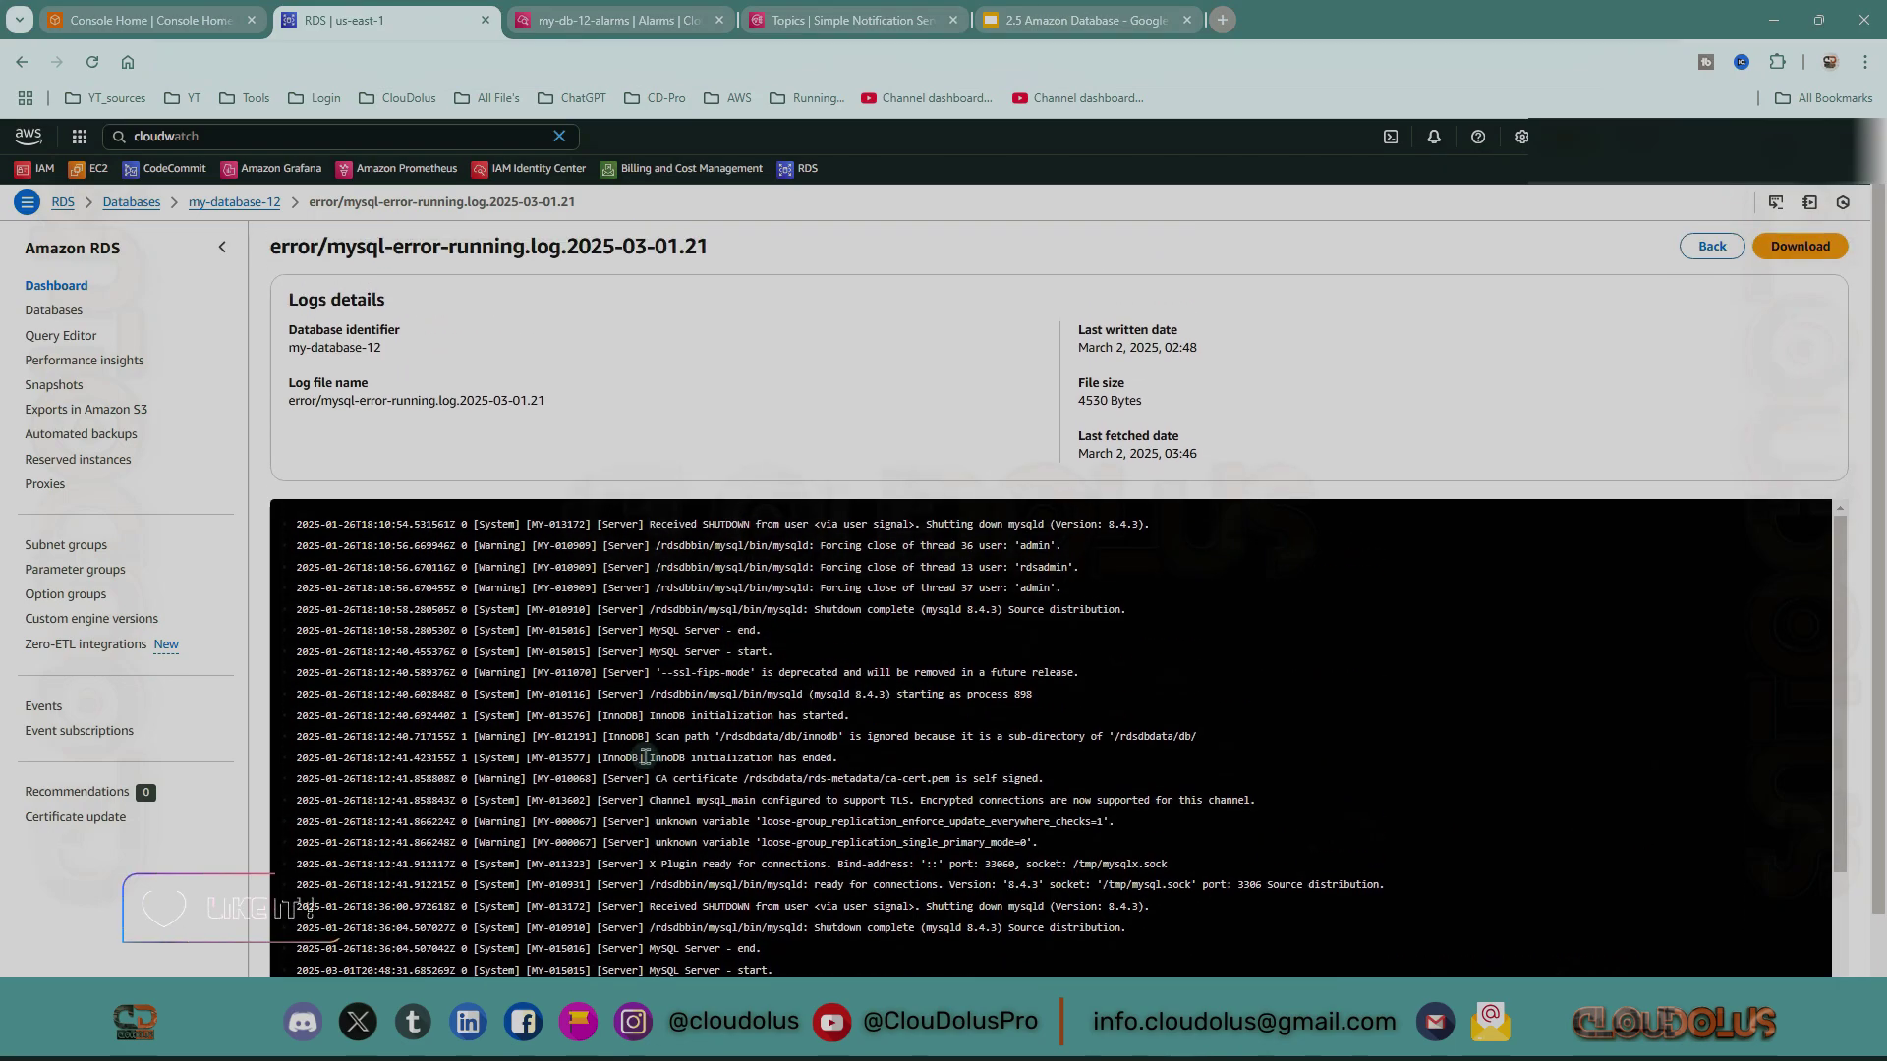